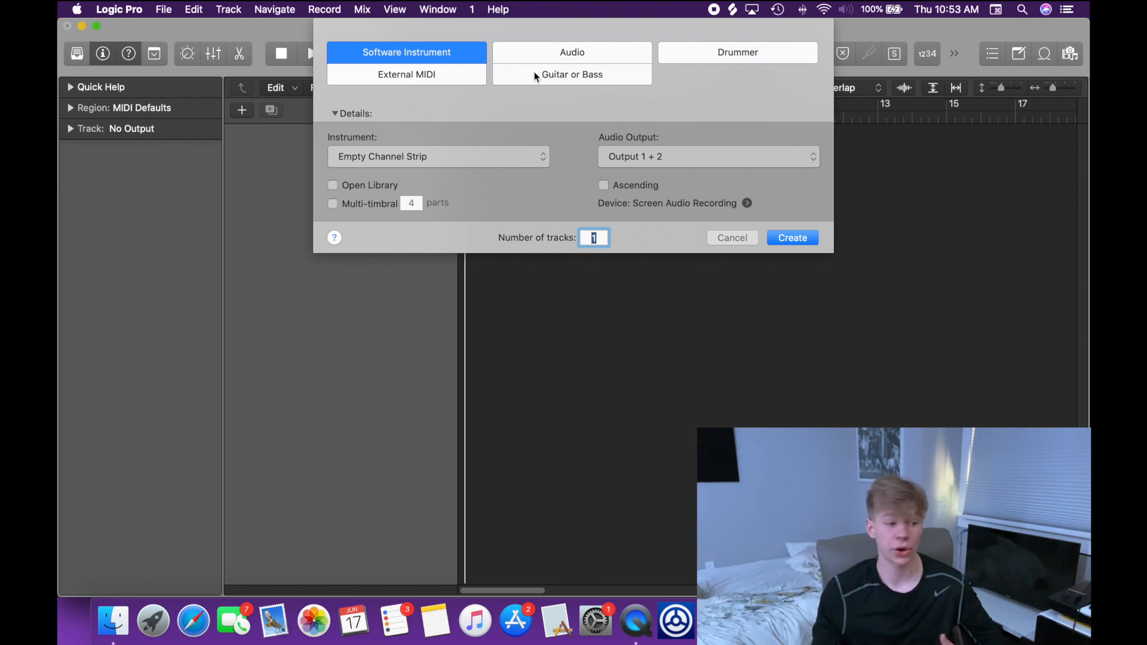
Step: Create one software instrument track with an empty channel strip
left_click(530, 59)
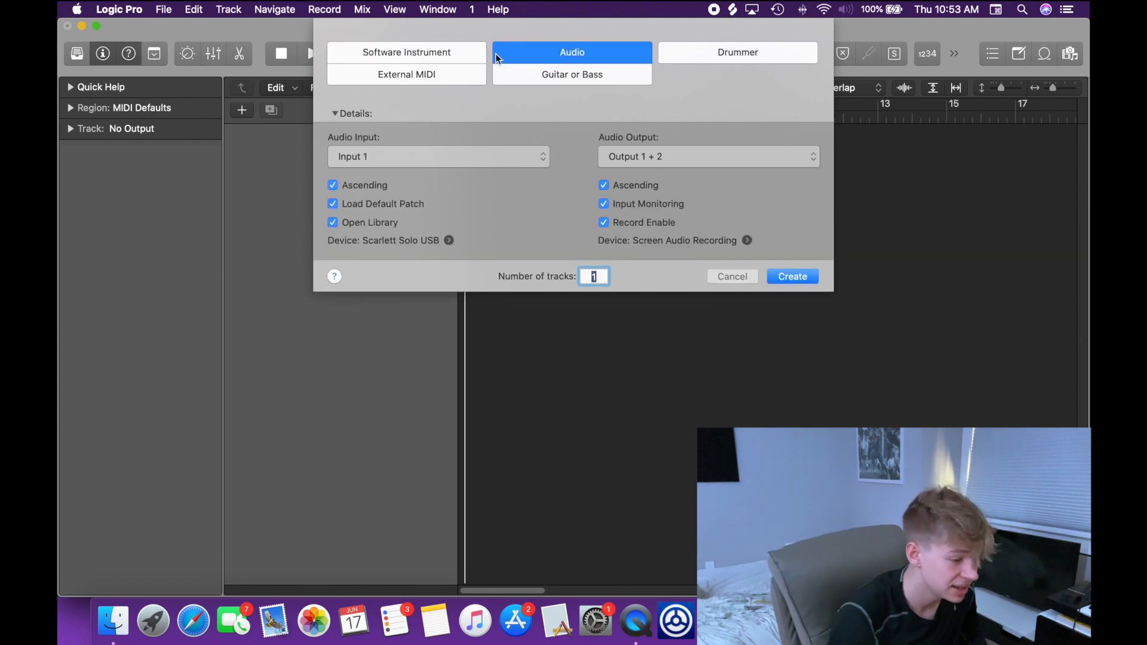
left_click(469, 51)
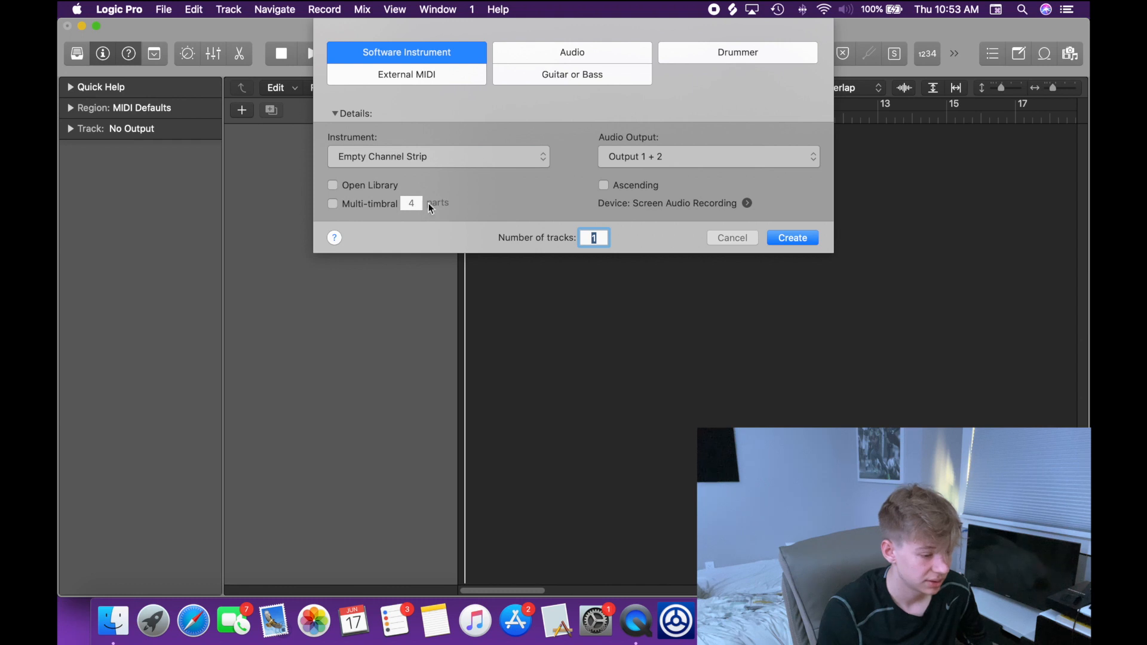
left_click(806, 237)
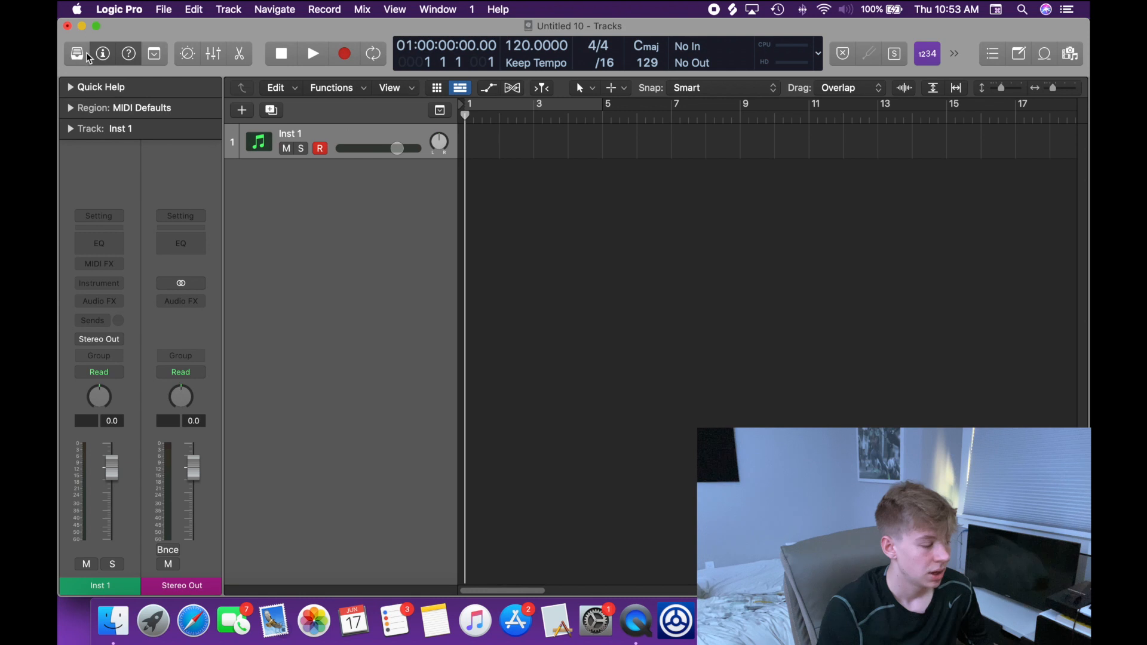
Step: Show the Library in place of the inspector and load the Acoustic Guitar patch from the Guitar category onto the track
left_click(103, 53)
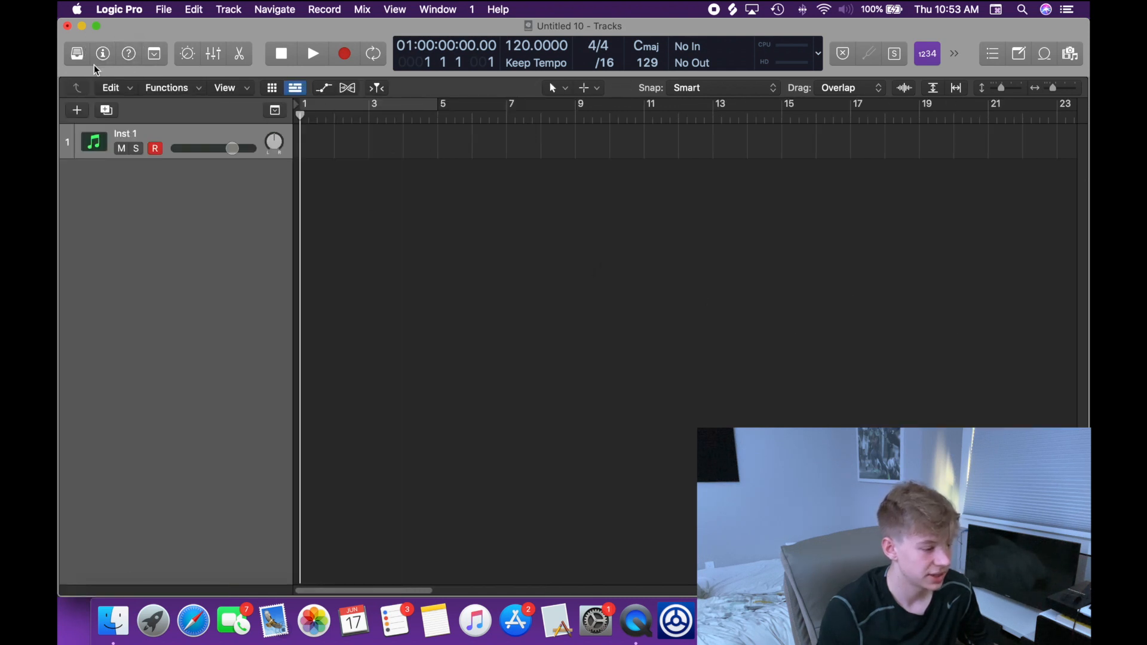
left_click(77, 55)
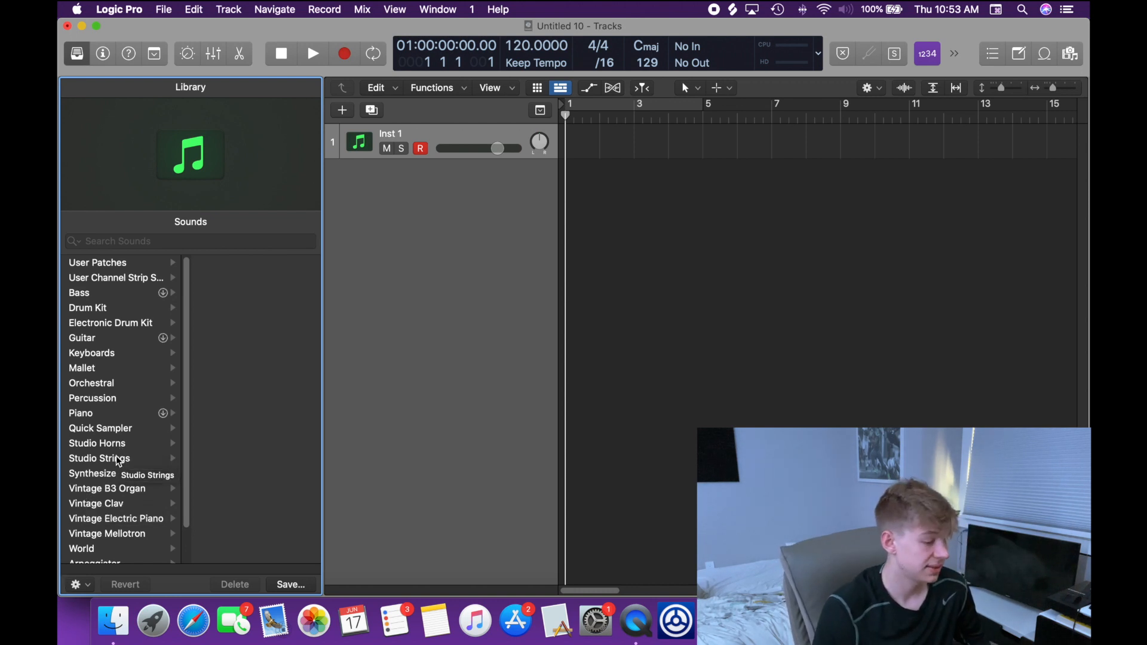
left_click(67, 338)
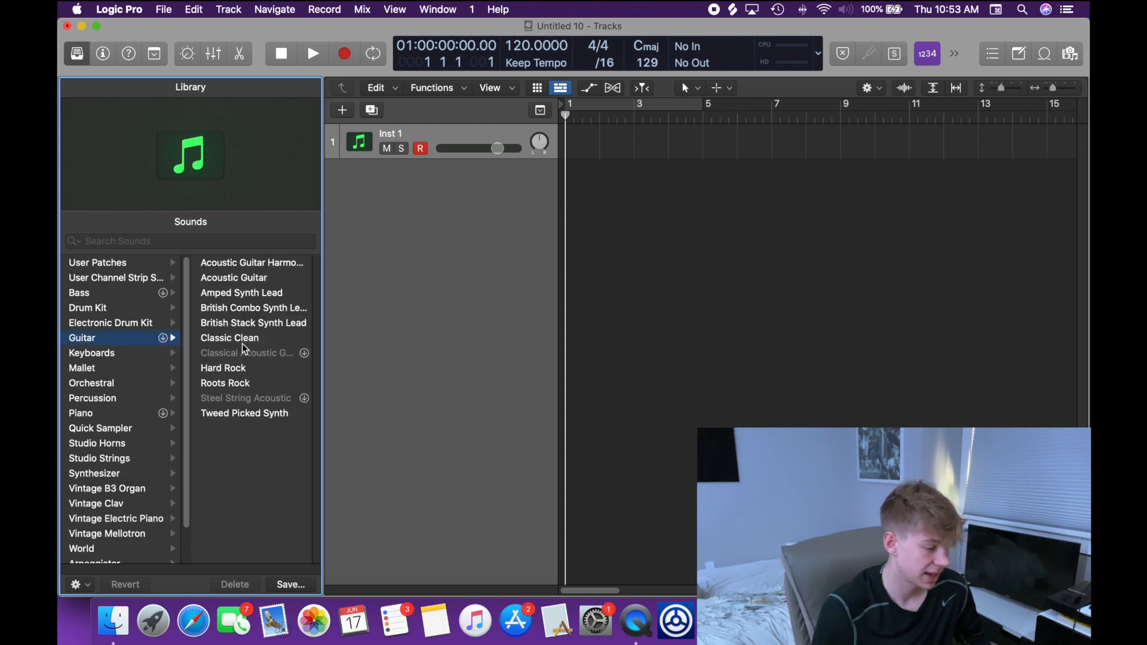
left_click(246, 281)
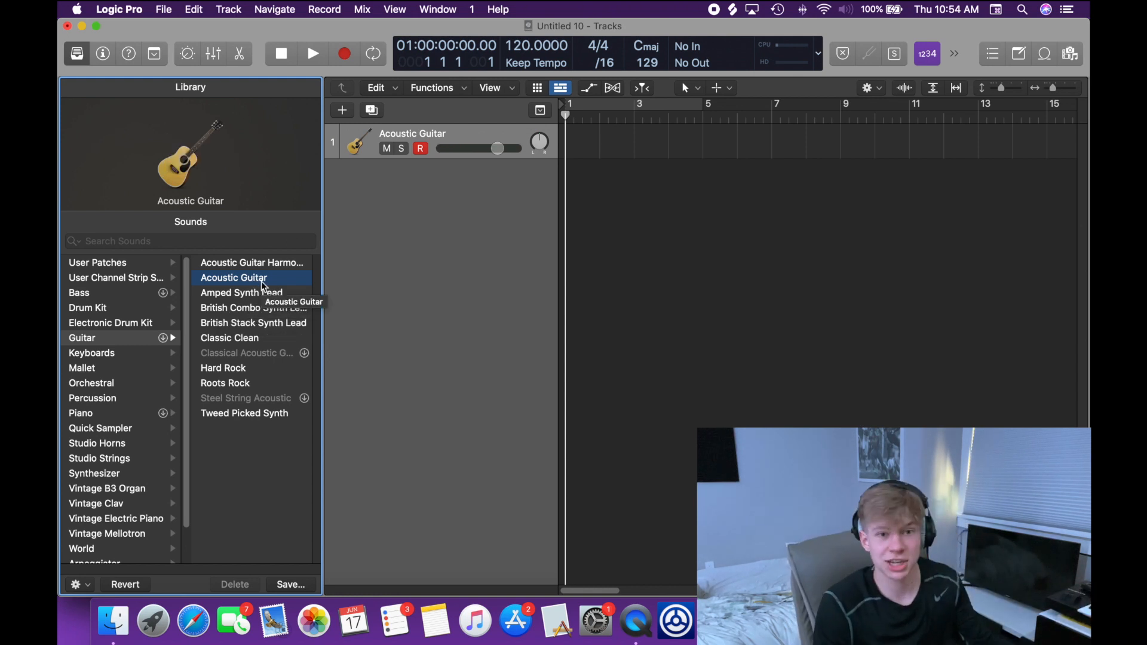
Step: Replace the track's patch with Studio Violas from the Studio Strings category
left_click(127, 460)
left_click(235, 296)
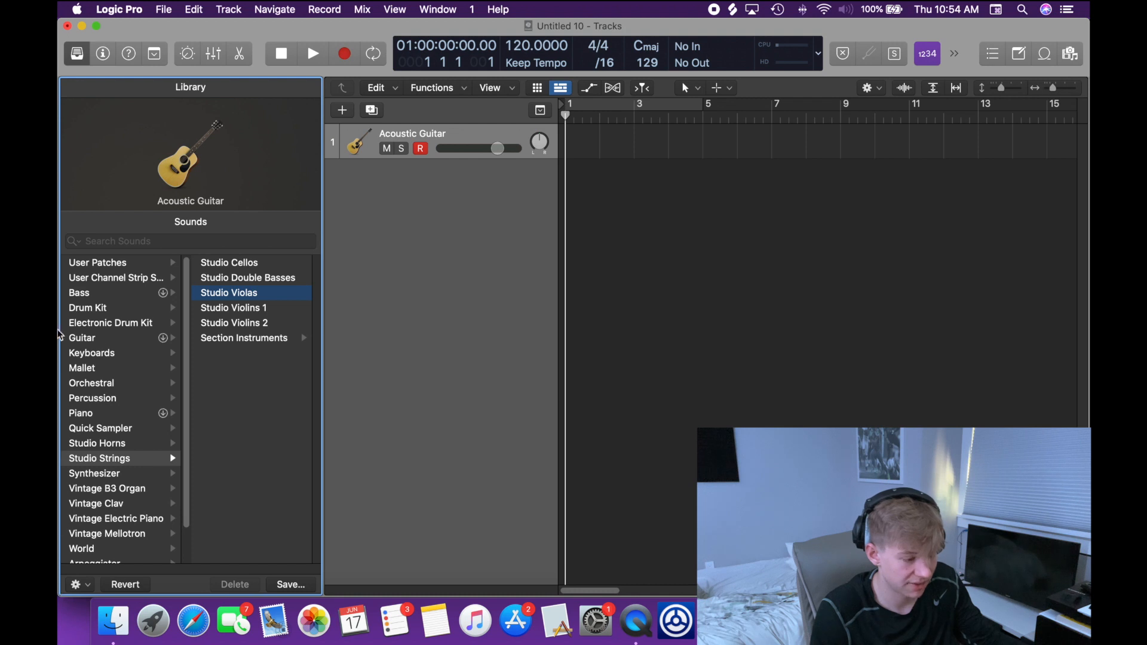
right_click(200, 374)
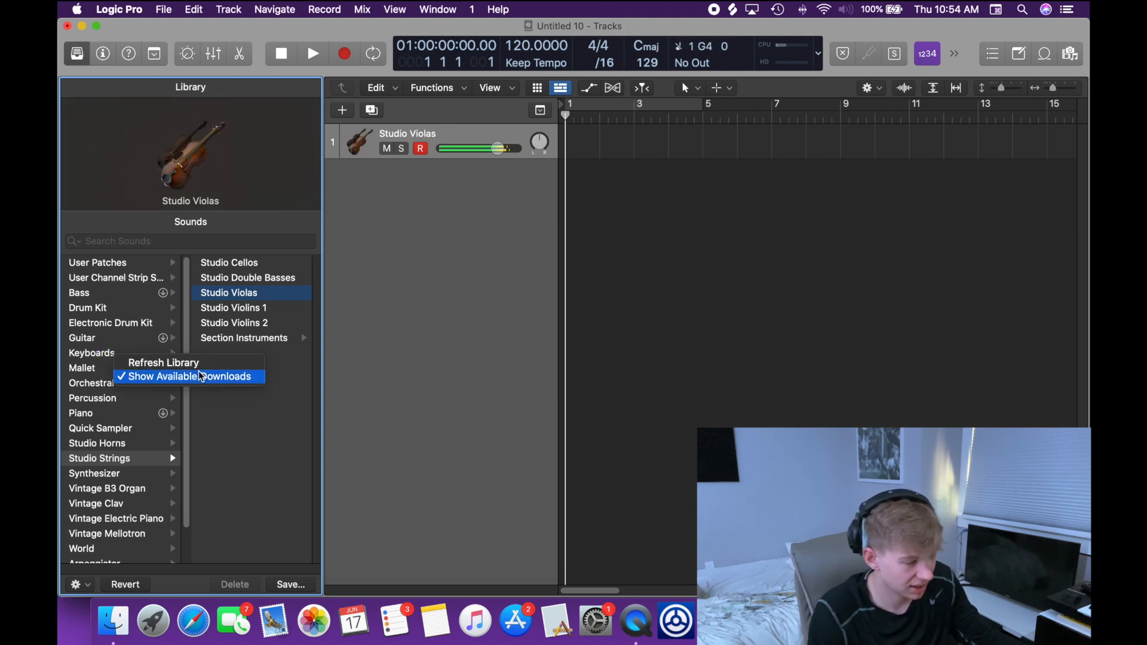
left_click(478, 380)
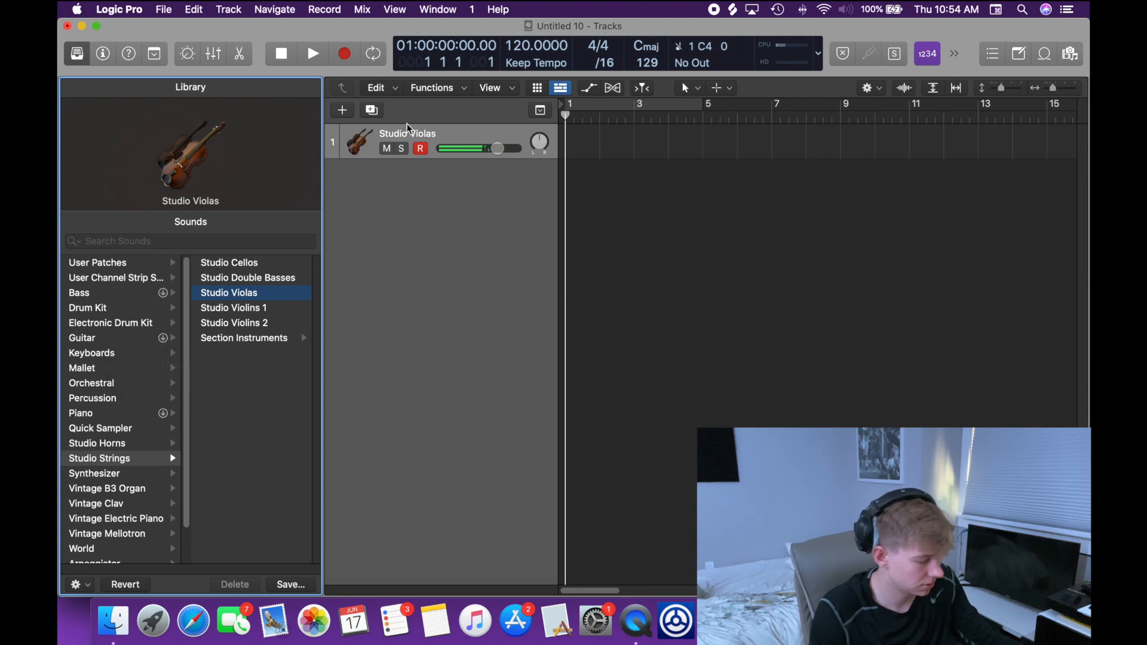
Step: Show the inspector in place of the Library and examine the instrument plug-ins available for the Studio Violas channel, including the AU Instruments manufacturers
left_click(87, 55)
left_click(102, 54)
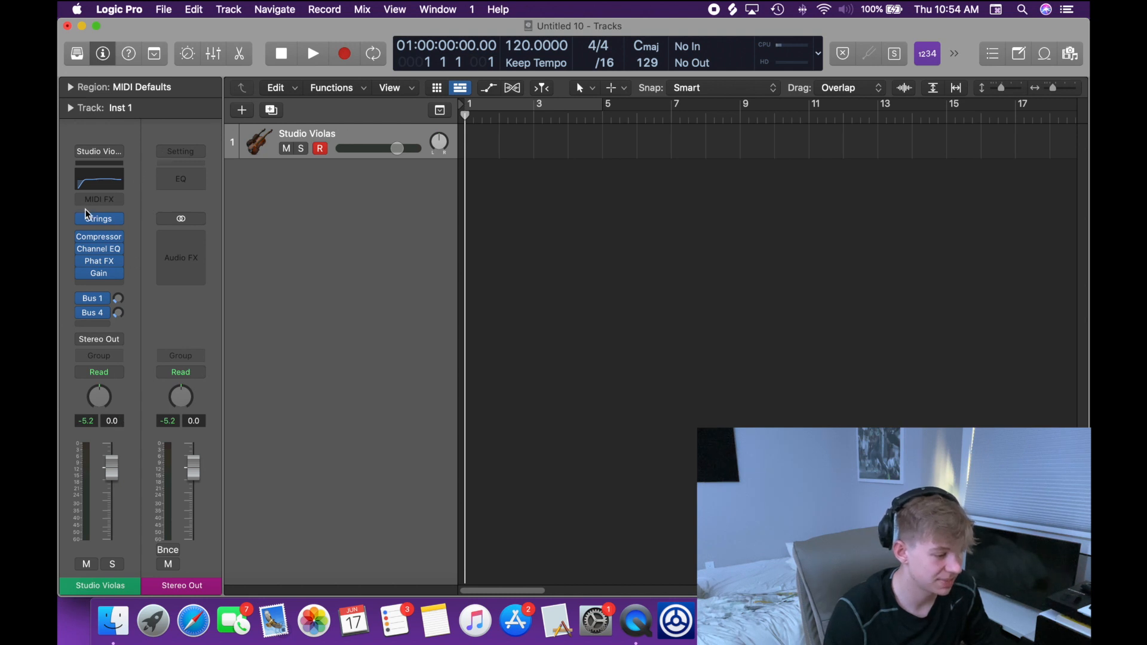
left_click(120, 221)
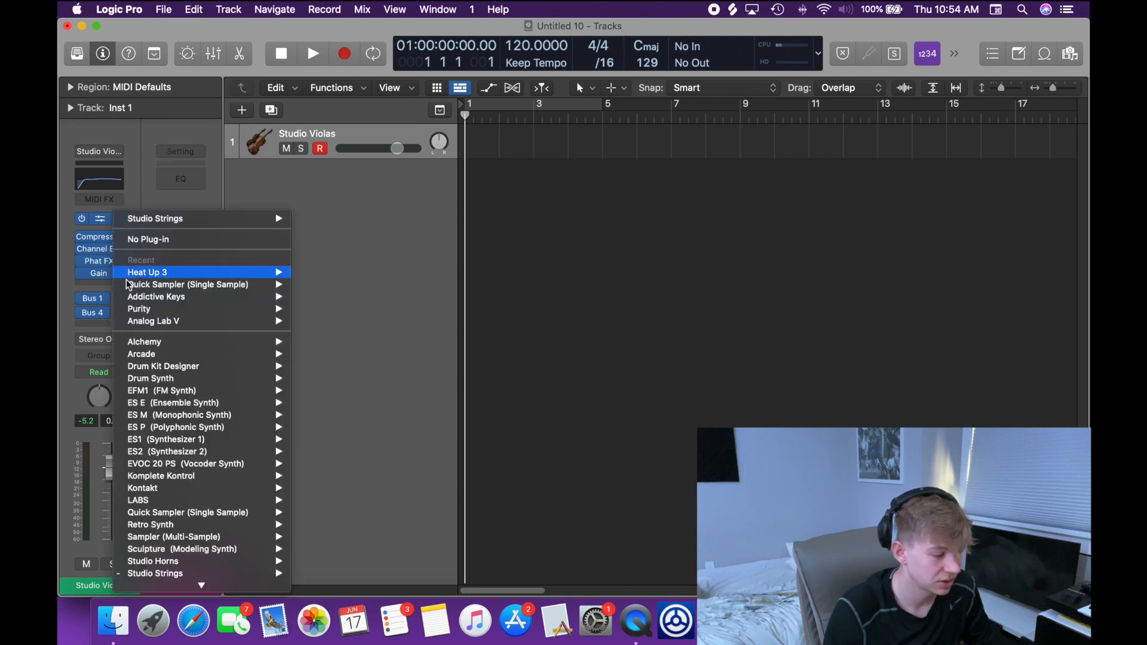
mouse_move(137, 291)
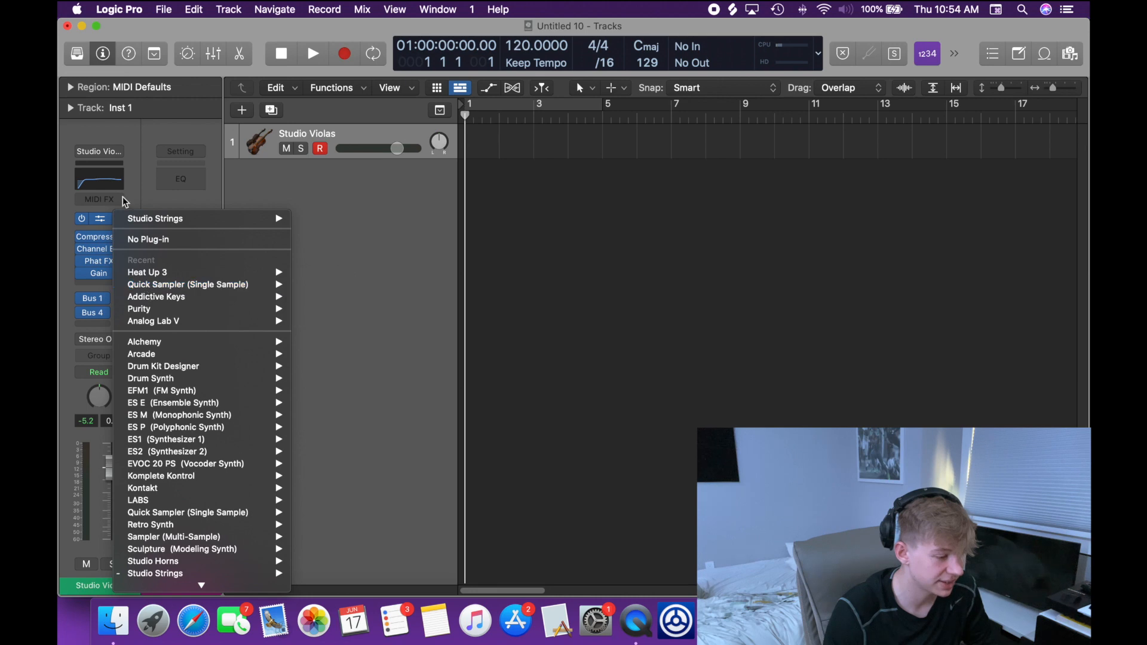
left_click(112, 174)
left_click(119, 221)
scroll(154, 365, "down", 1)
scroll(154, 369, "down", 5)
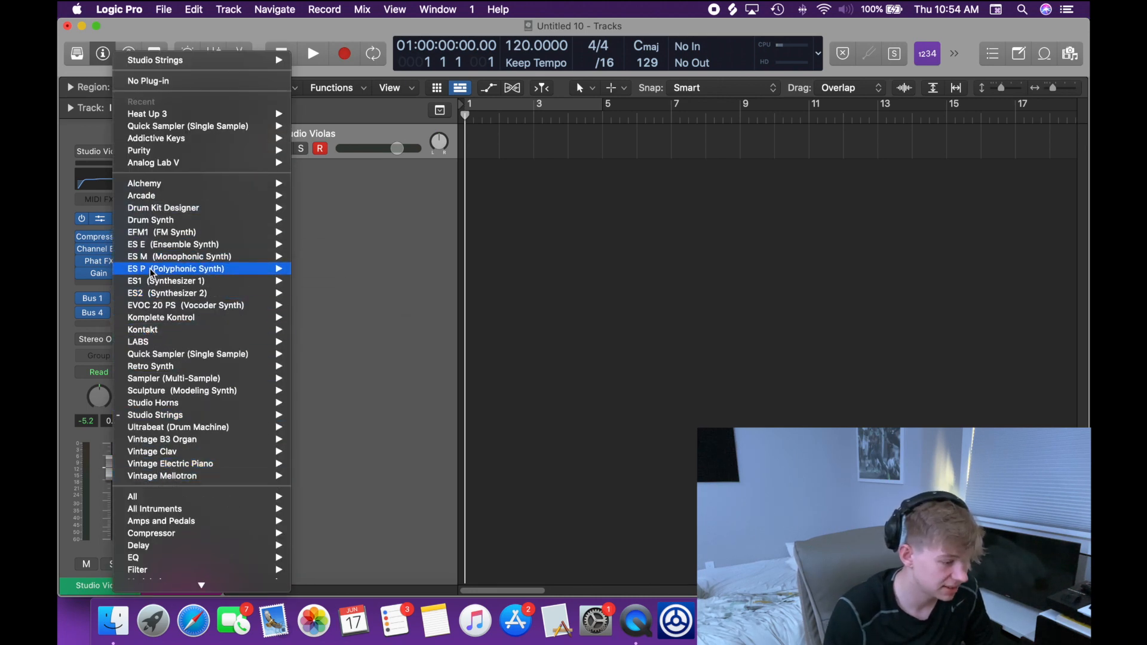
mouse_move(165, 250)
mouse_move(165, 281)
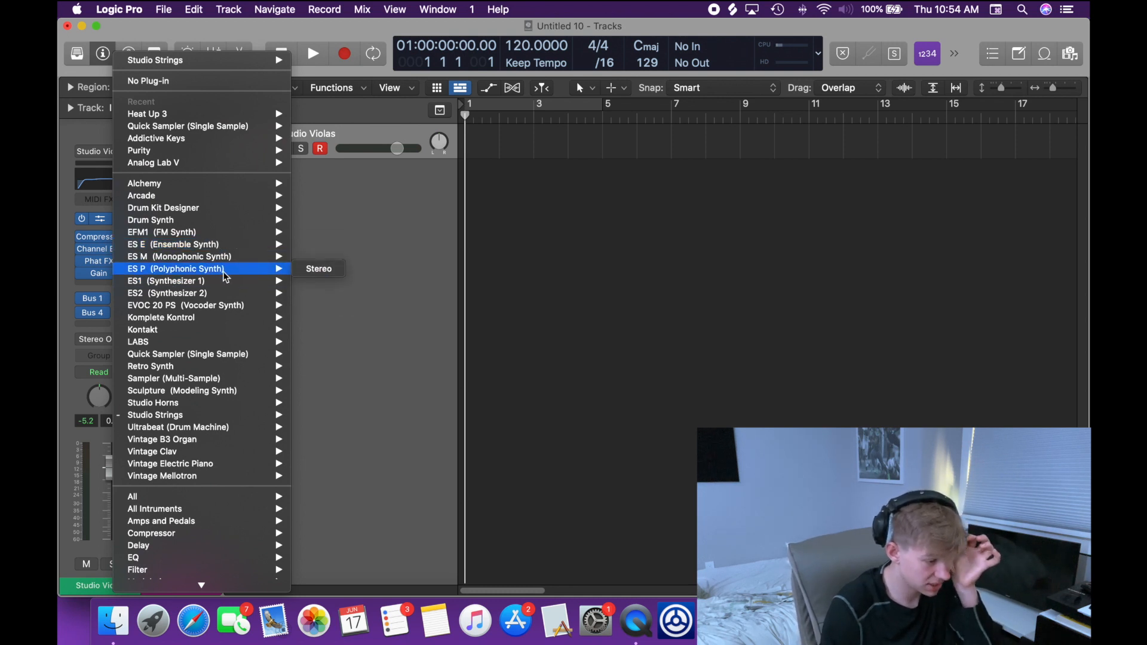
scroll(180, 368, "down", 1)
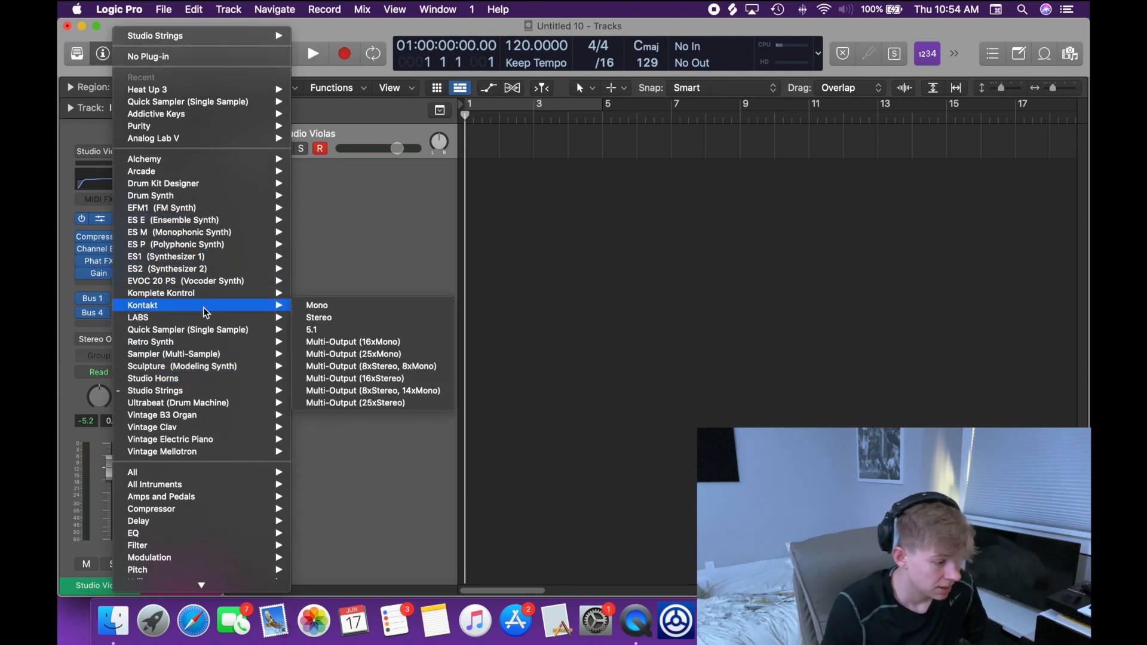
mouse_move(195, 370)
scroll(191, 448, "down", 3)
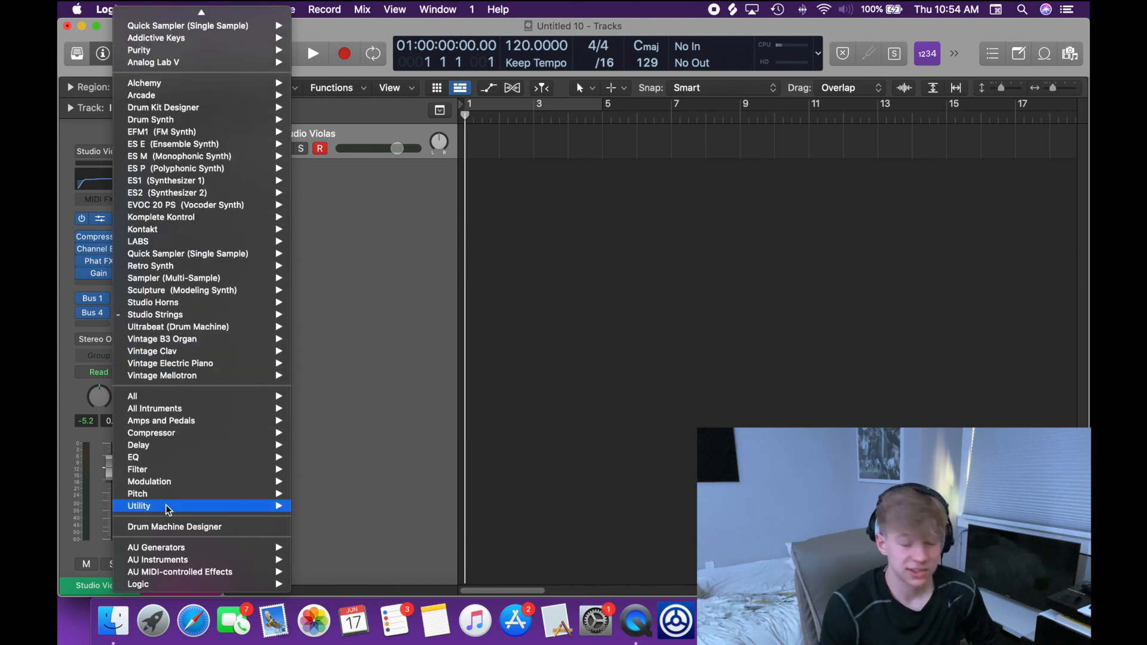
mouse_move(190, 559)
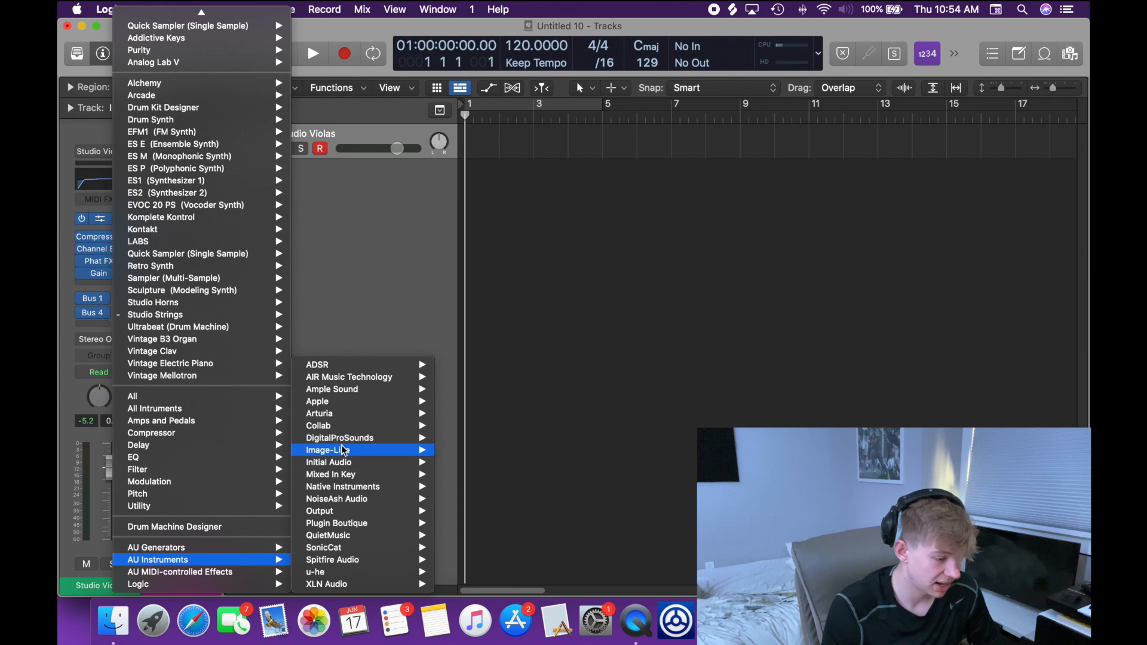
mouse_move(370, 414)
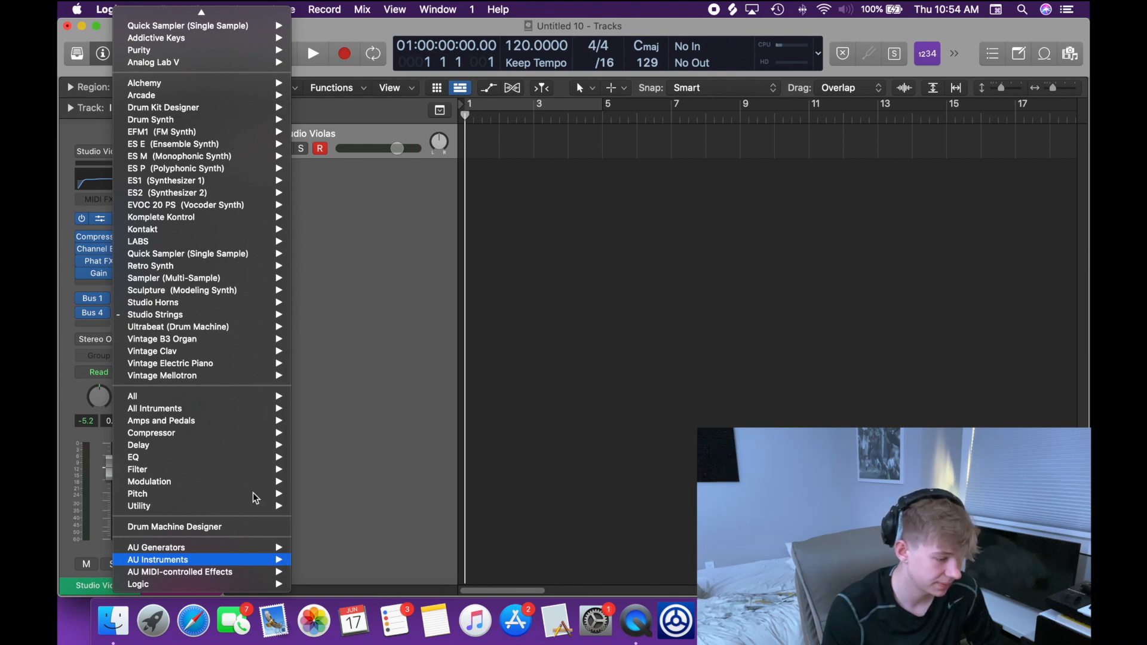
left_click(366, 225)
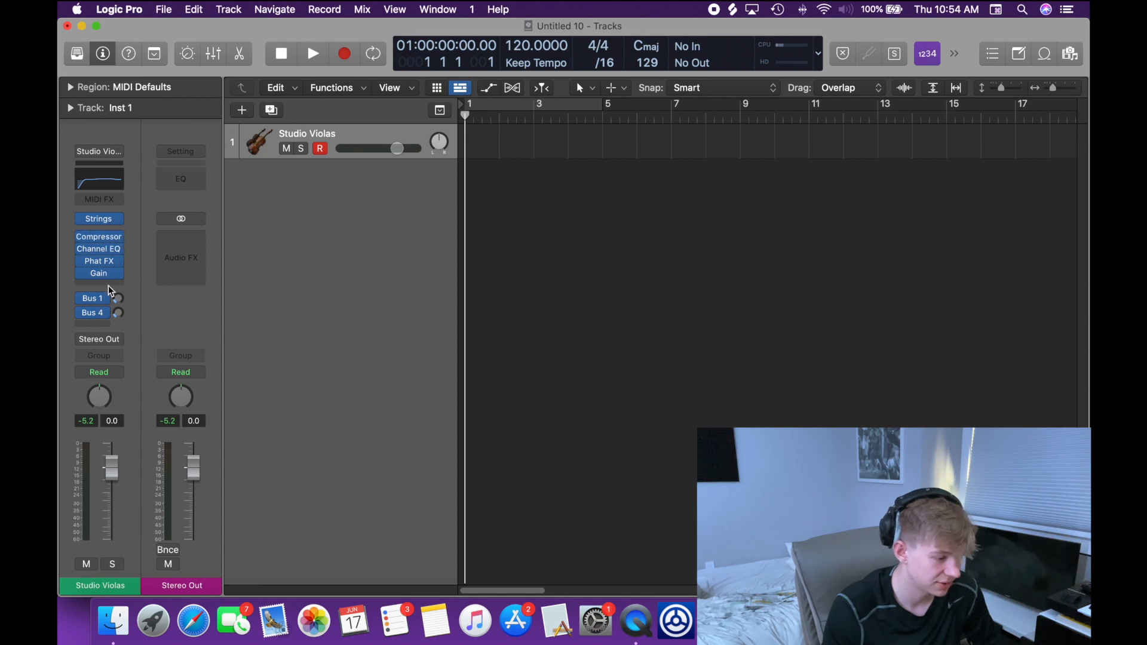
Step: Replace the Compressor on the Studio Violas channel with the stereo ChromaVerb reverb
left_click(170, 262)
left_click(131, 232)
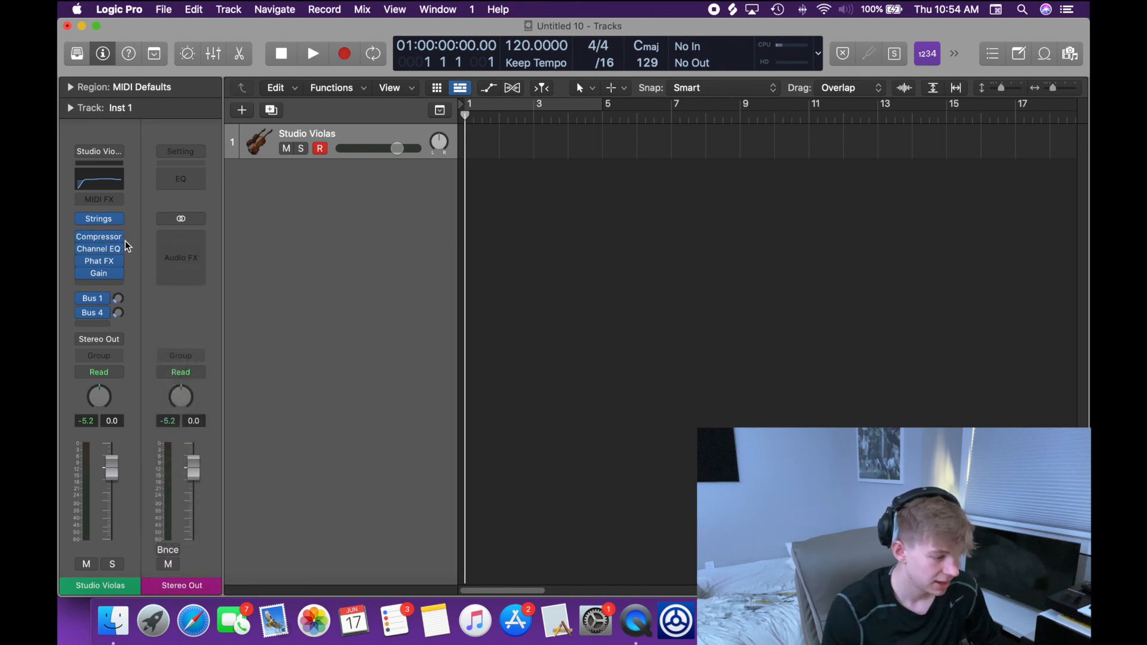
left_click(122, 239)
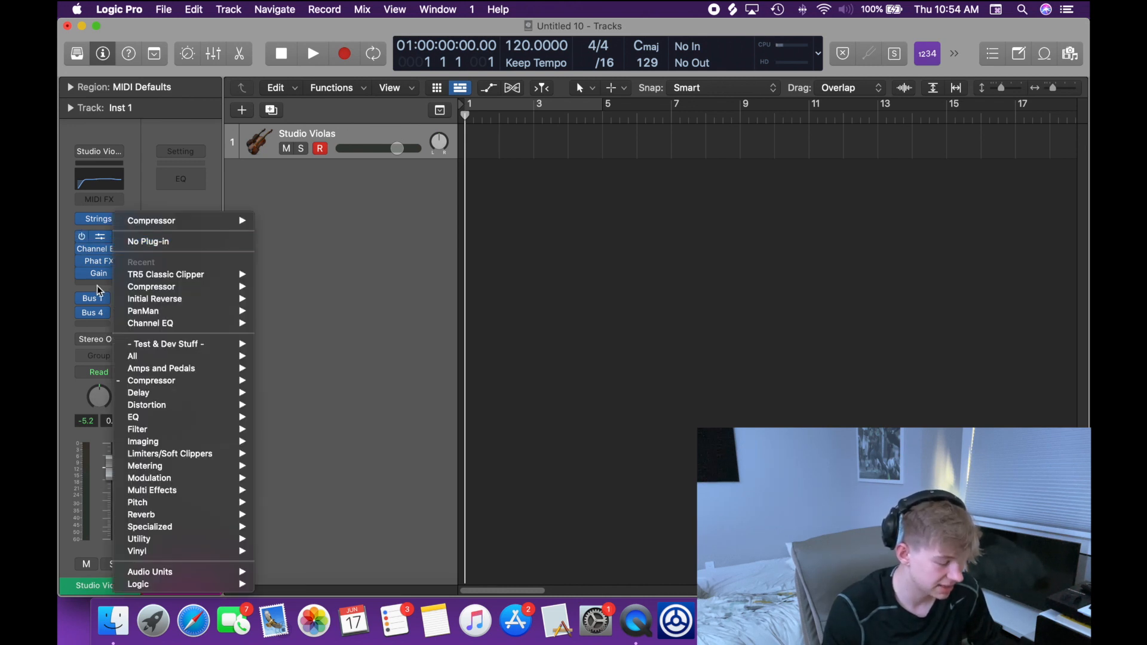
mouse_move(127, 289)
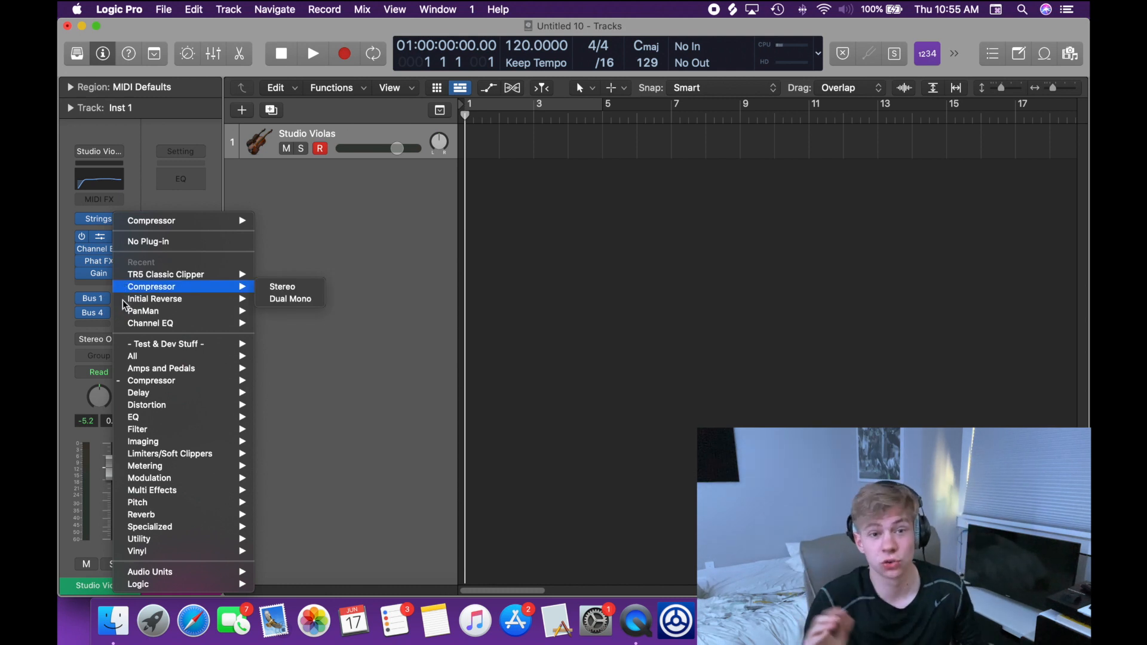
mouse_move(145, 518)
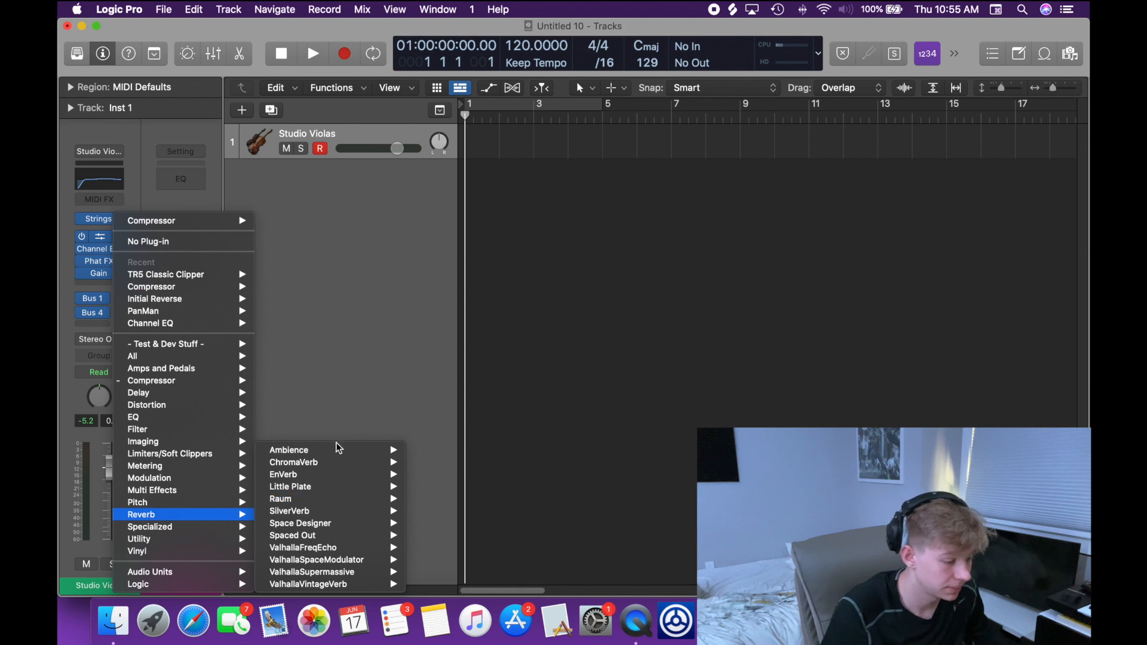
mouse_move(336, 469)
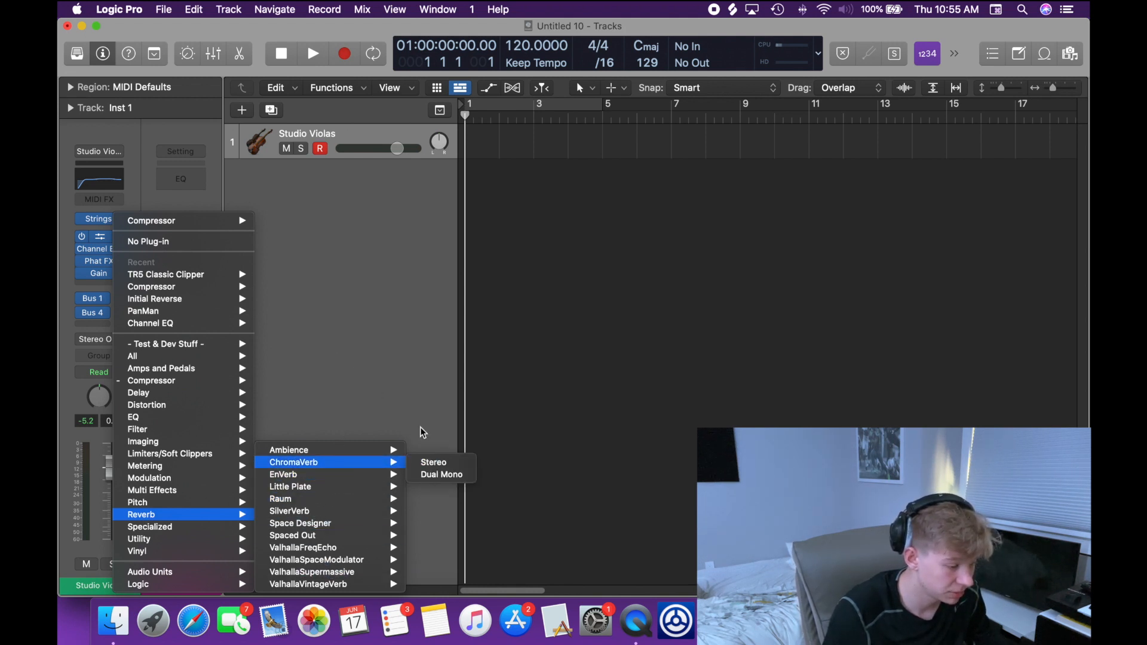
left_click(433, 463)
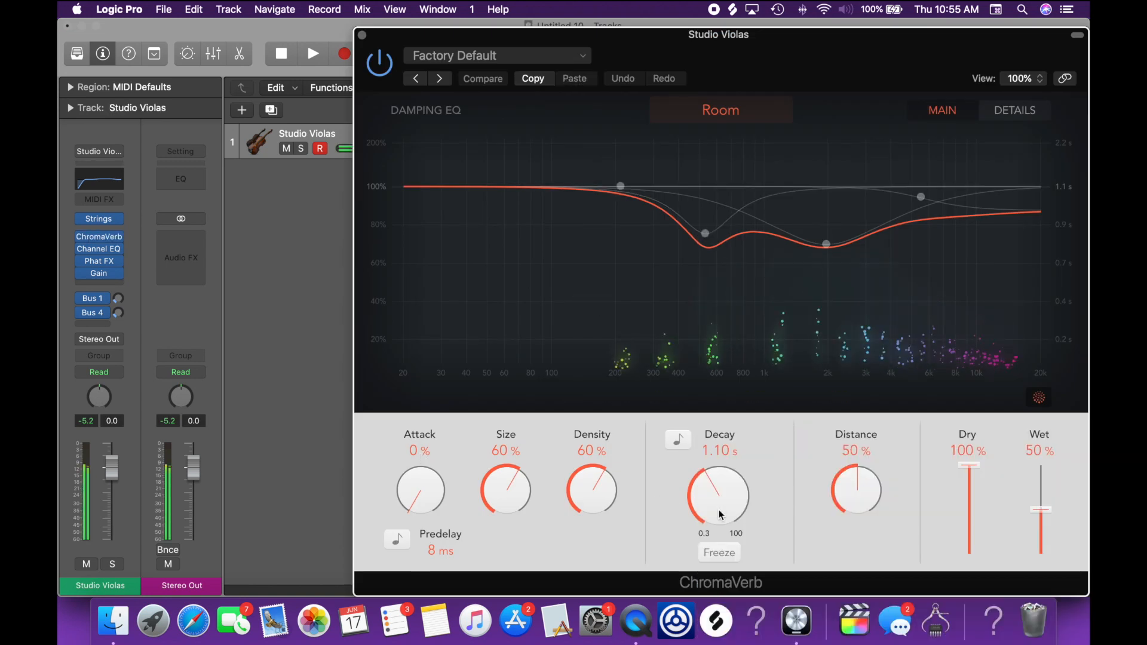
Step: Set ChromaVerb's wet level to 100%, its dry level to 51% and its decay to 0.76 s
left_click_drag(719, 496, 717, 379)
left_click_drag(1037, 507, 1041, 465)
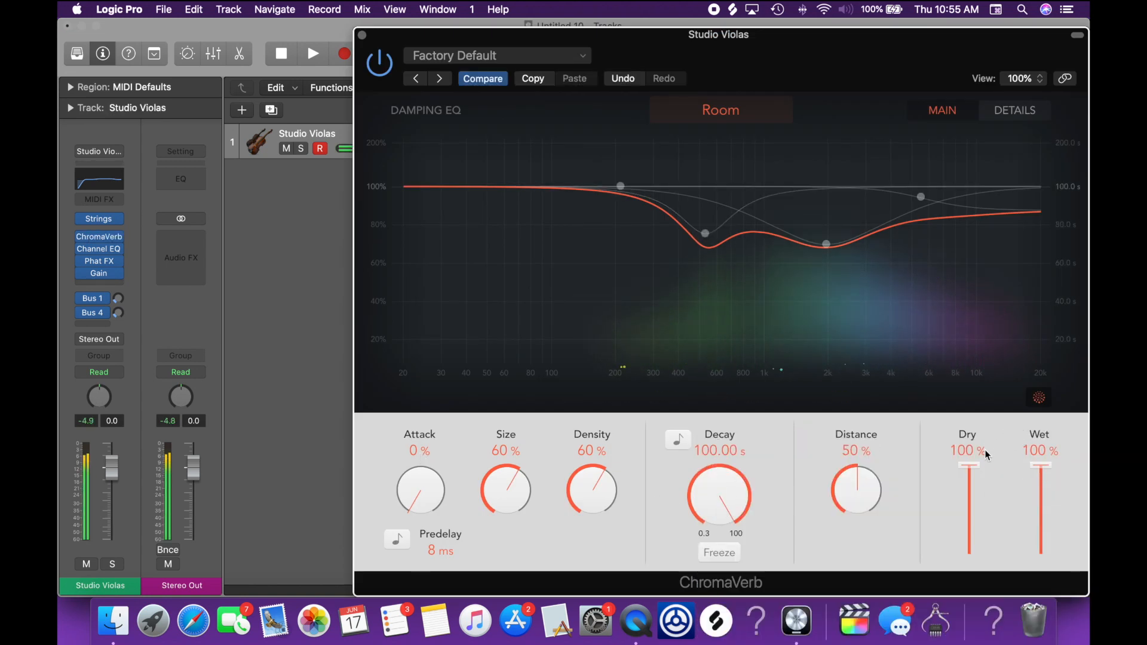
left_click_drag(970, 465, 970, 508)
left_click_drag(723, 499, 715, 644)
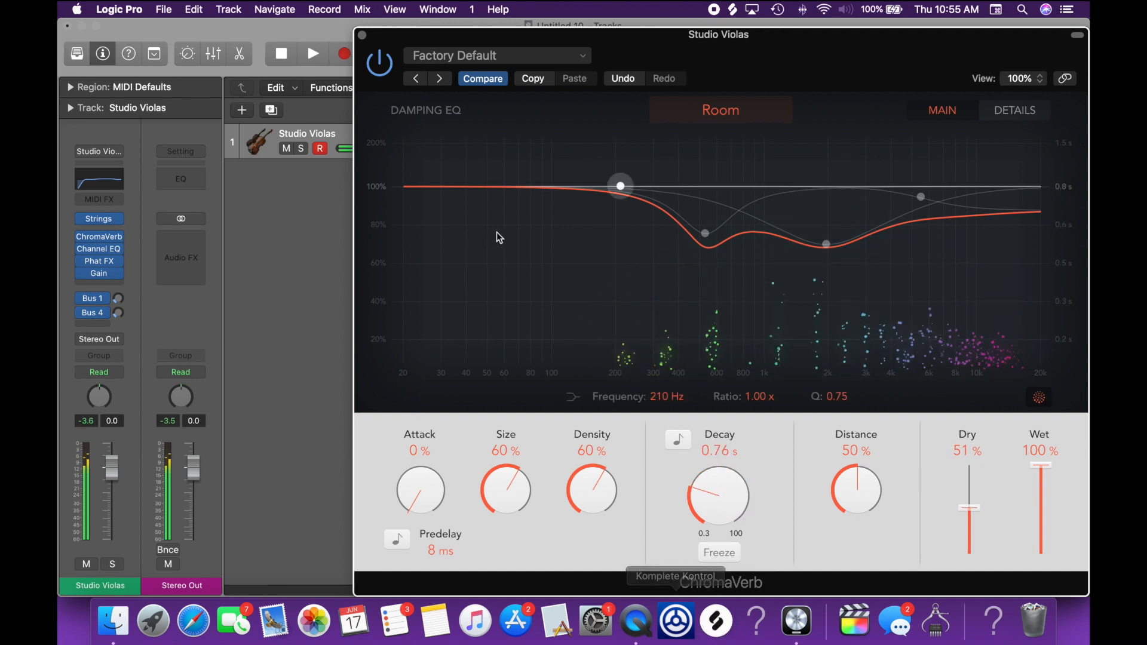
Step: Bypass ChromaVerb and remove it from the Studio Violas channel's effect slot
left_click(375, 57)
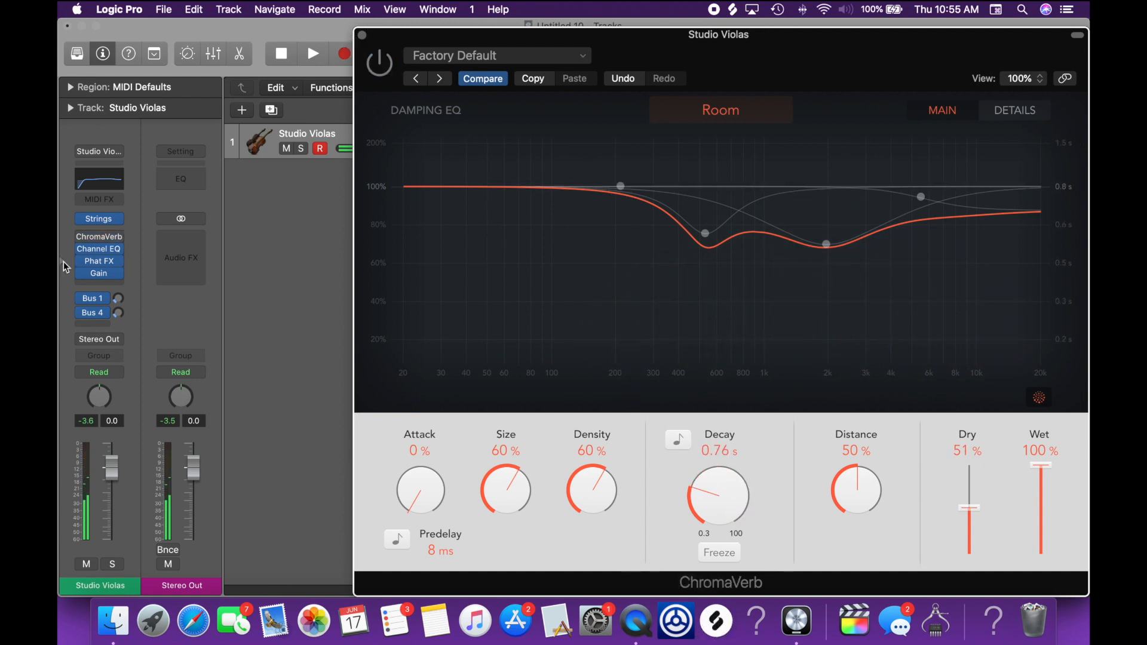
left_click(117, 236)
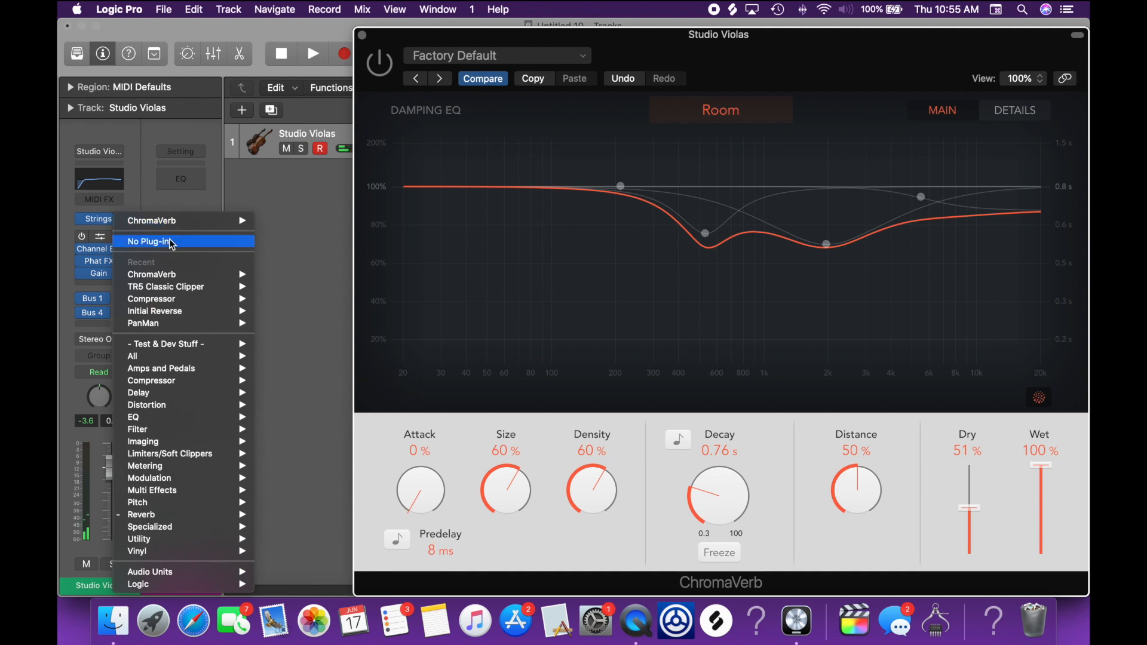
left_click(180, 242)
Step: Open the track's Channel EQ and sweep the low-cut band up to about 7550 Hz, ending back at 20 Hz
left_click(98, 190)
left_click_drag(486, 409, 783, 393)
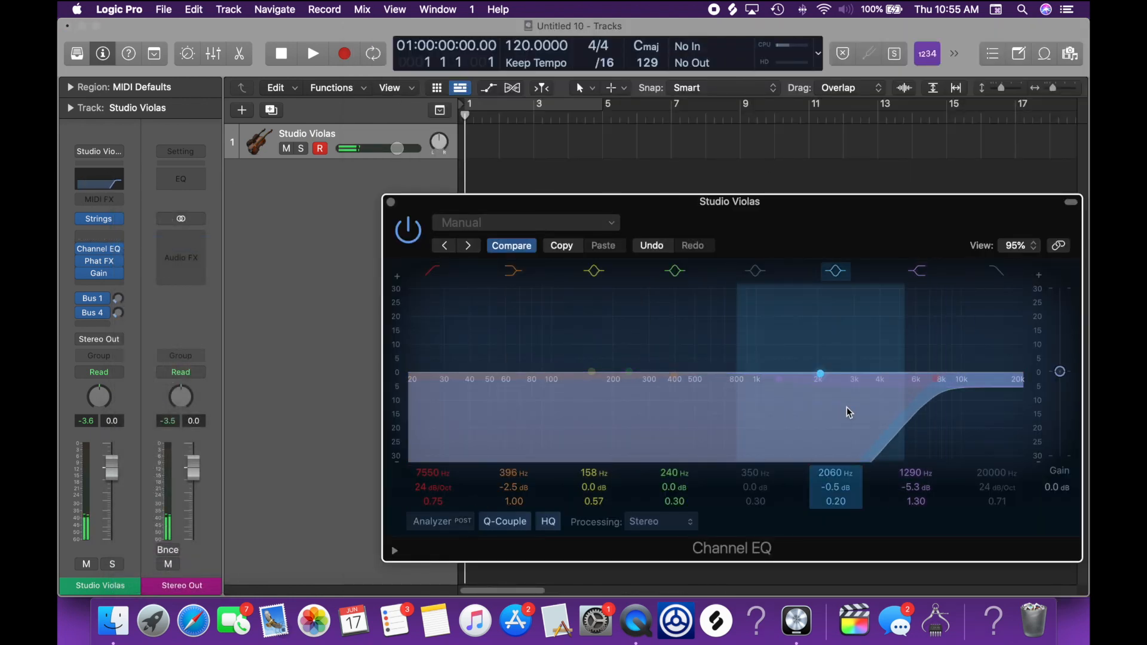
left_click_drag(859, 409, 765, 404)
left_click_drag(917, 399, 343, 264)
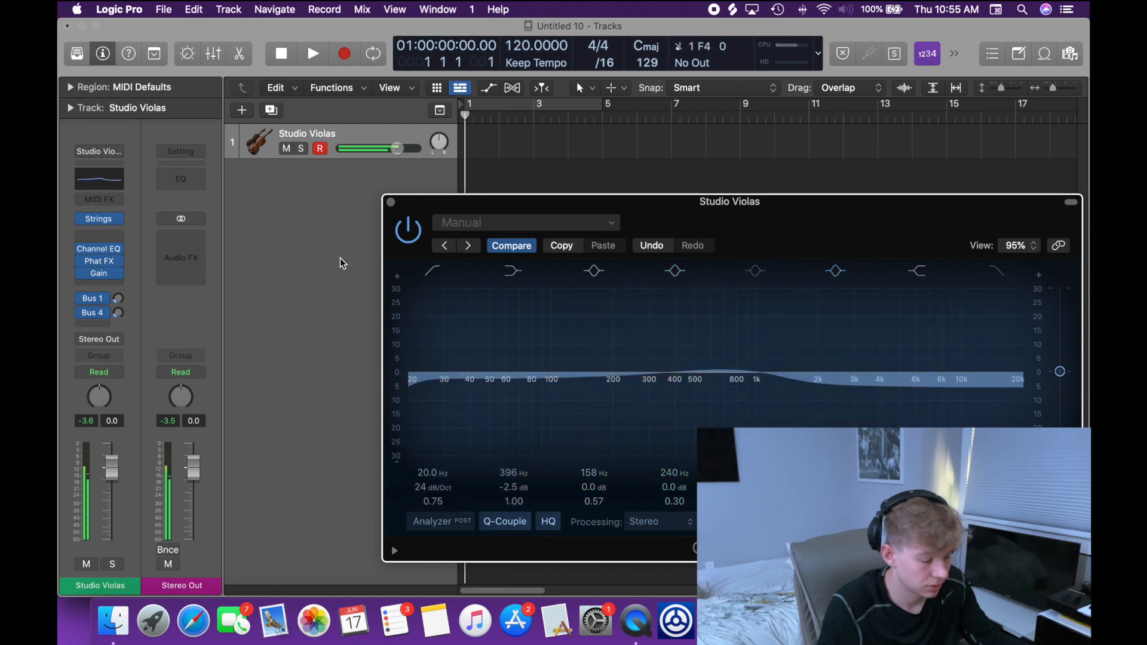
Step: Turn off the Channel EQ, close its window and remove the plug-in from the Studio Violas channel
left_click(408, 229)
left_click(390, 202)
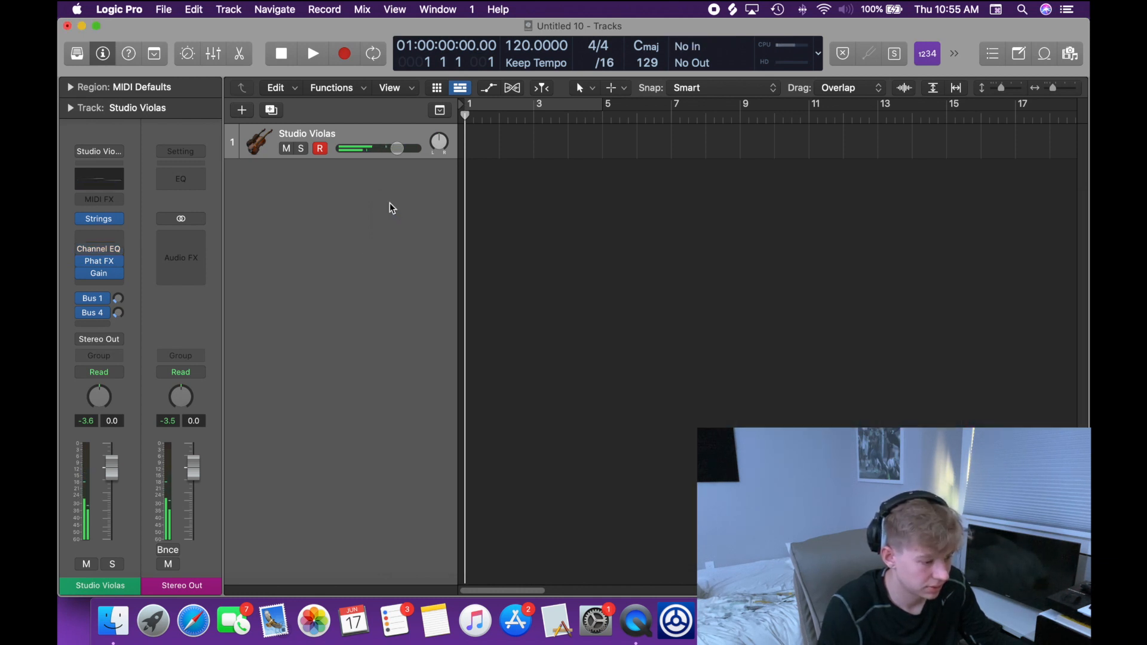
left_click(117, 249)
left_click(122, 238)
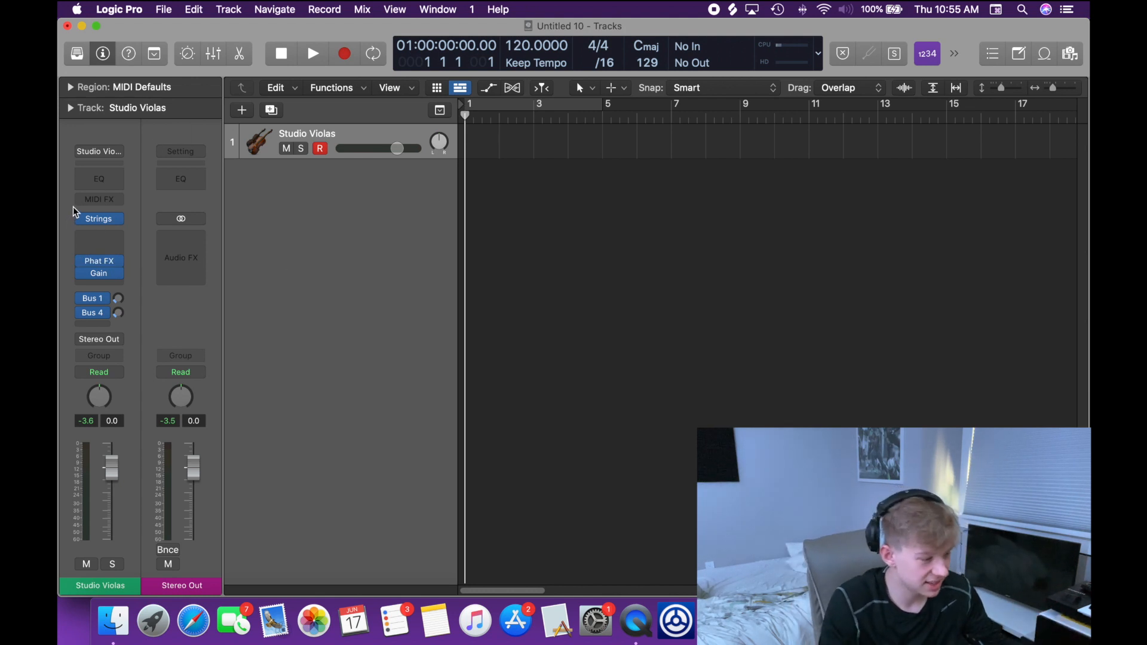
Step: Hide the inspector and try out the Quick Help area and the toolbar
left_click(109, 53)
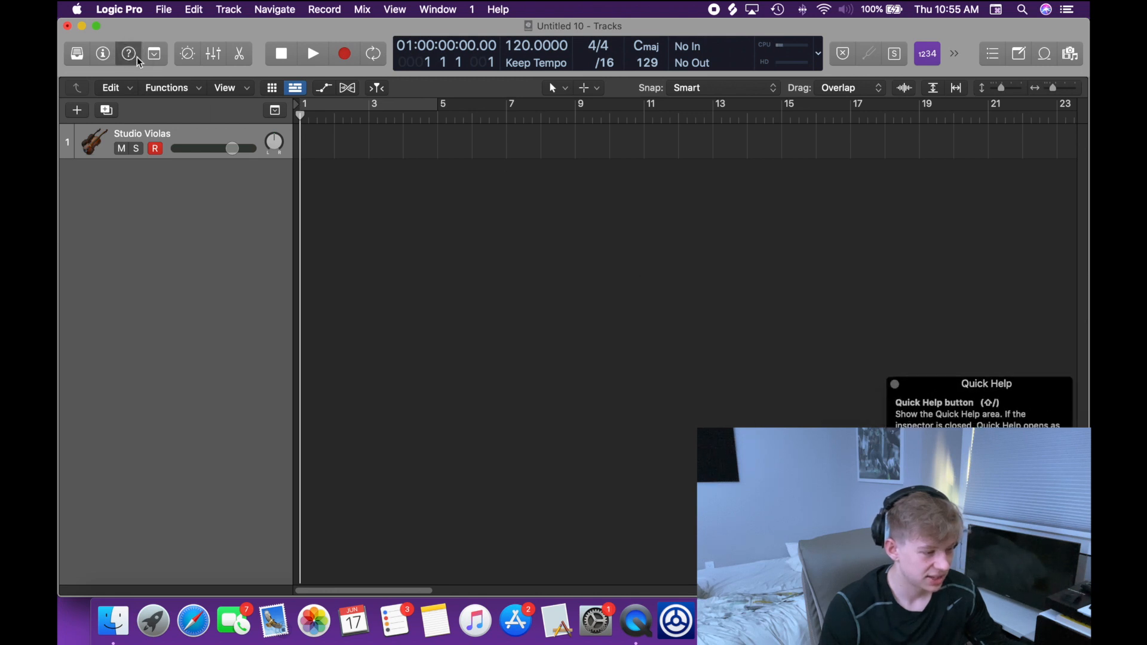
left_click(137, 60)
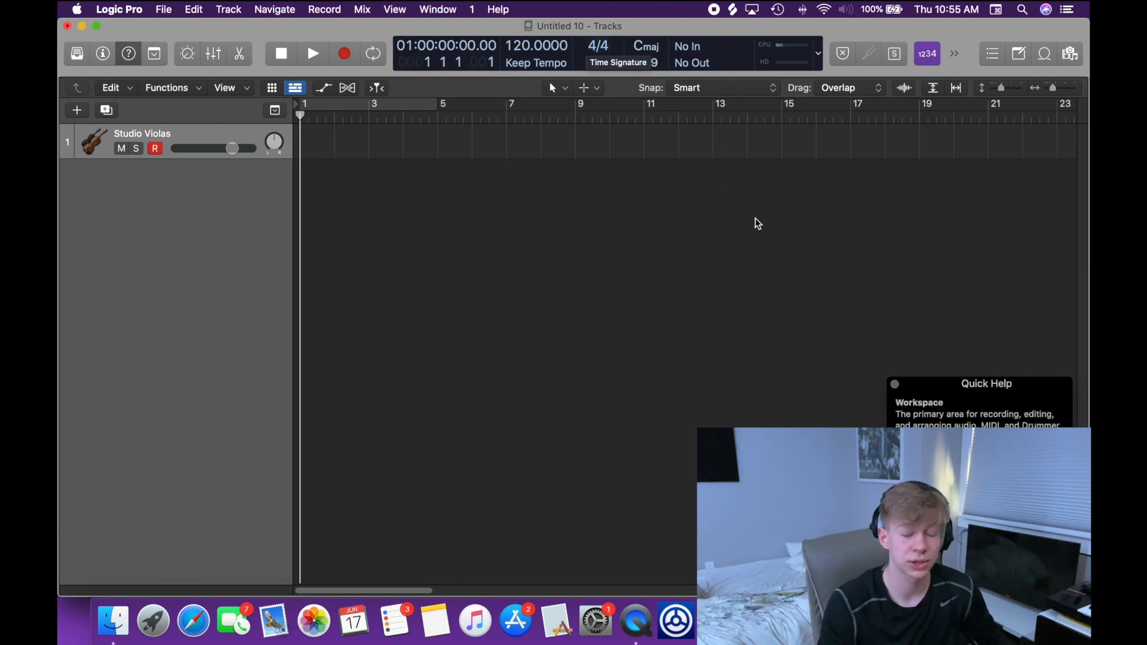
key("shift+slash")
key("ctrl+alt+super+t")
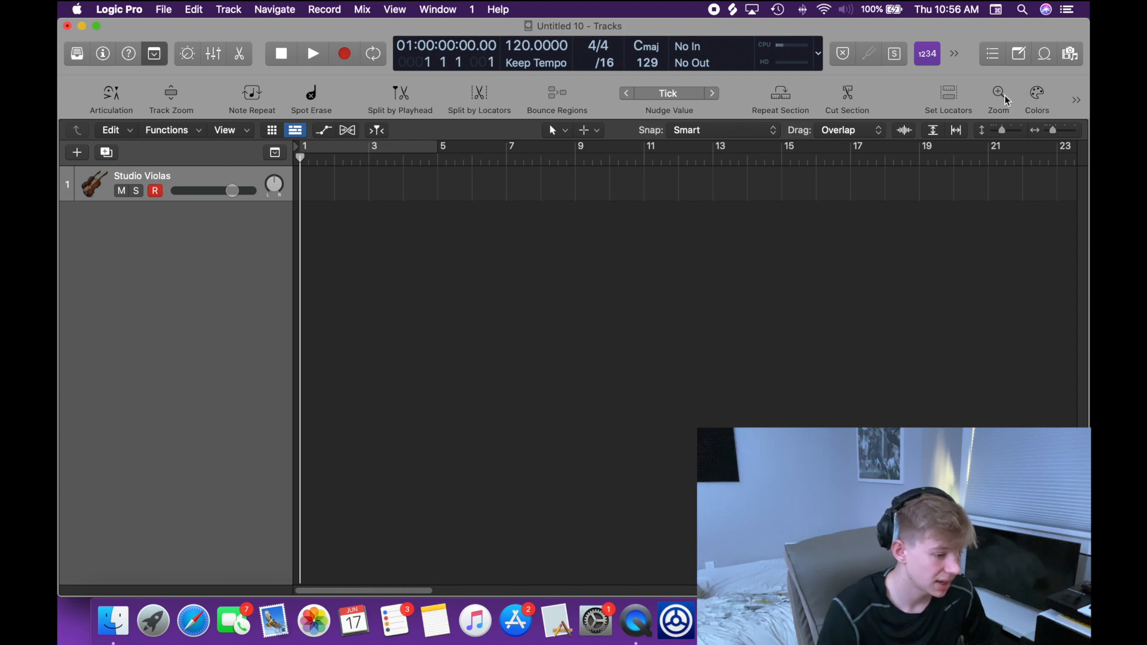
Step: Open the Studio Violas Smart Controls and view their Keyswitches, EQ and Controls pages
key("b")
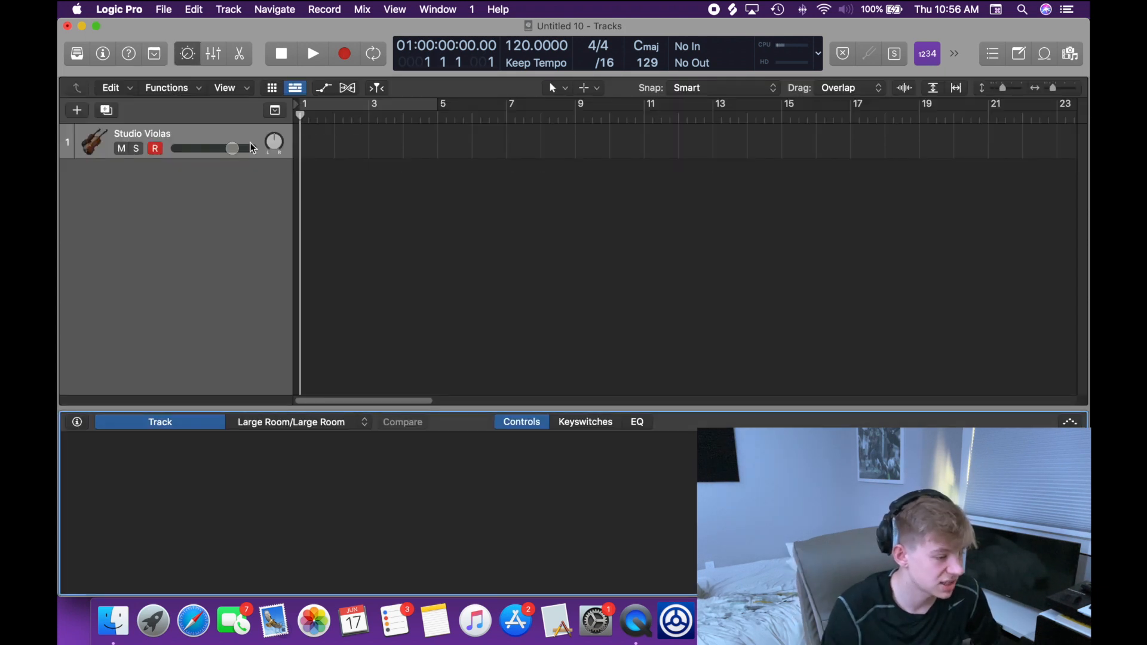
left_click(605, 422)
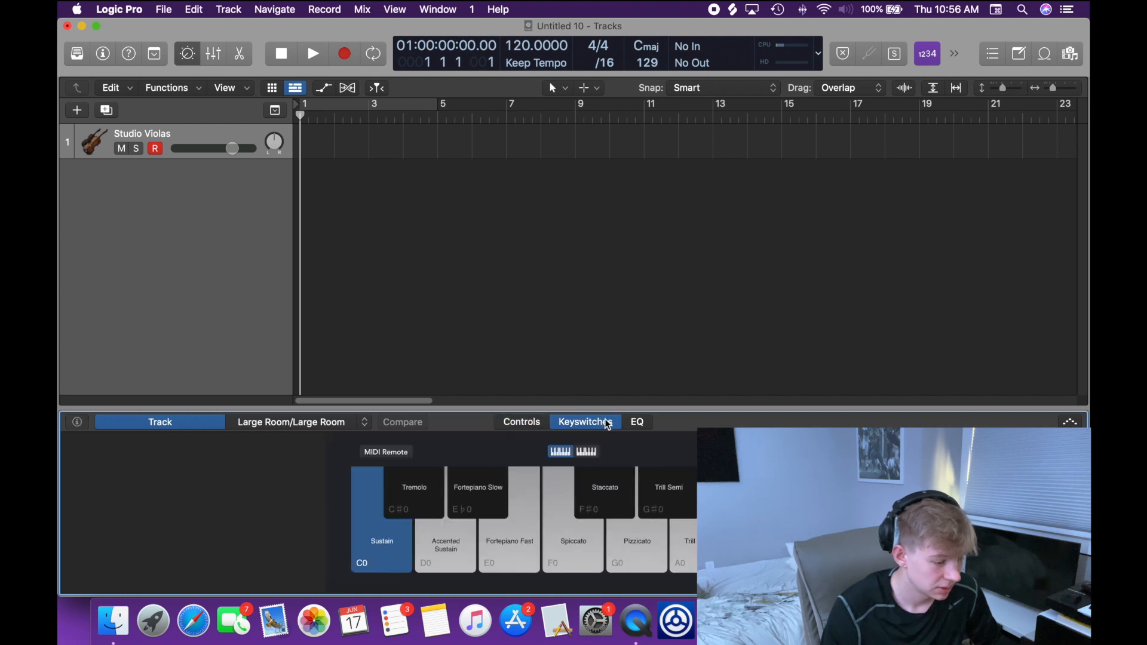
left_click(633, 423)
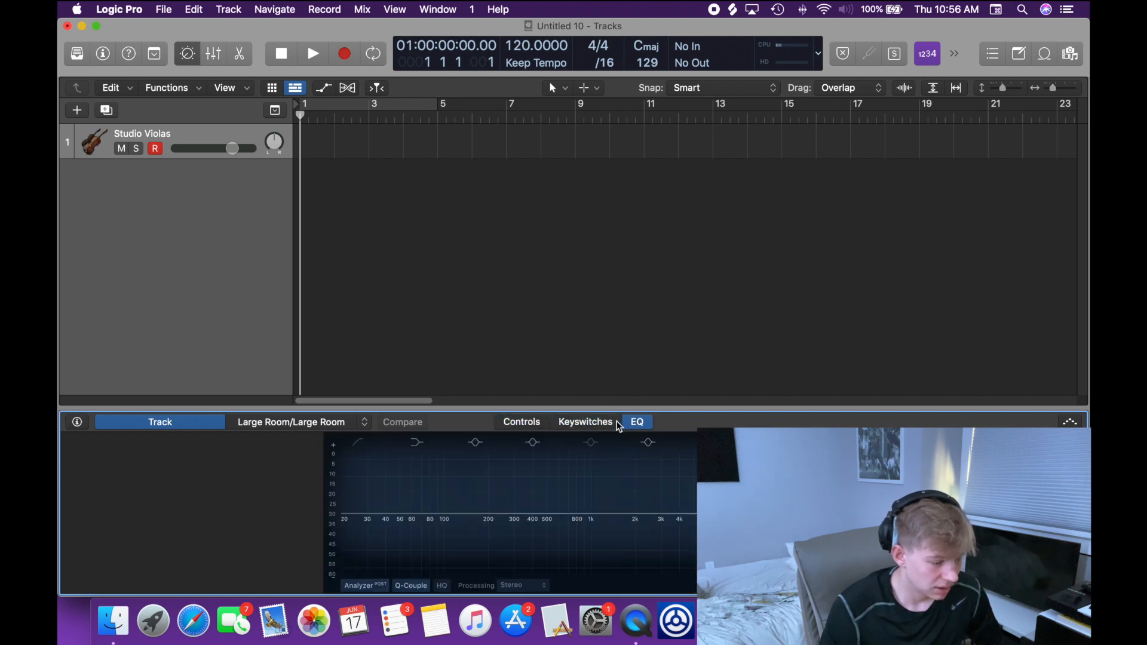
left_click(602, 422)
left_click(520, 422)
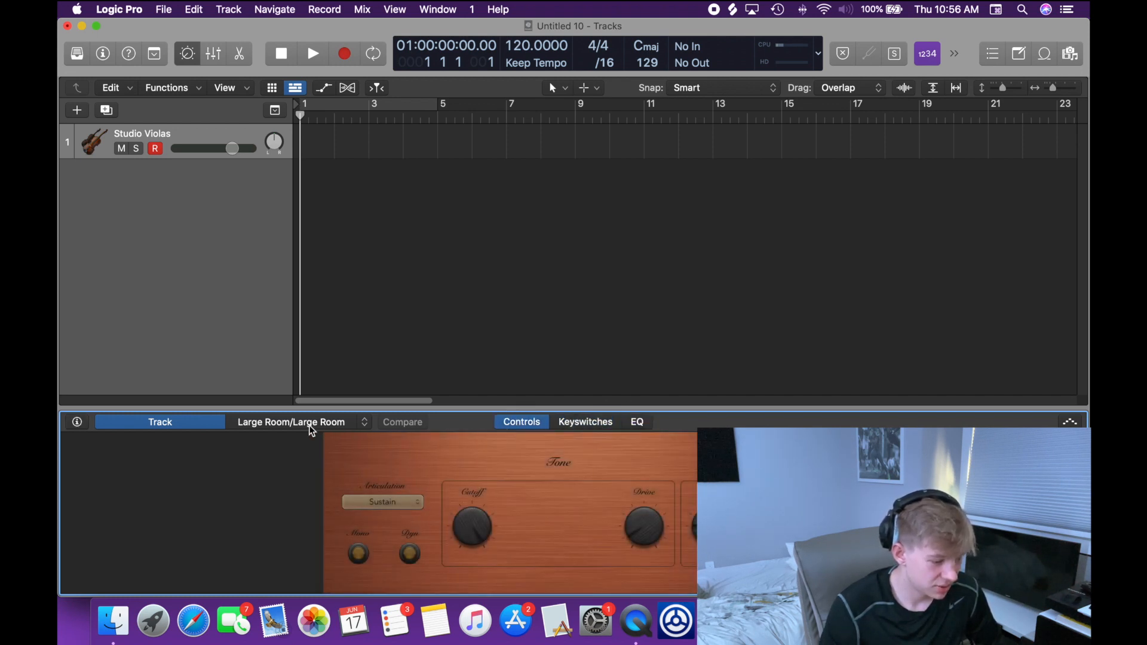
Step: Open the mixer and move the Large Room channel's fader down and back up to -0.1 dB
left_click(214, 53)
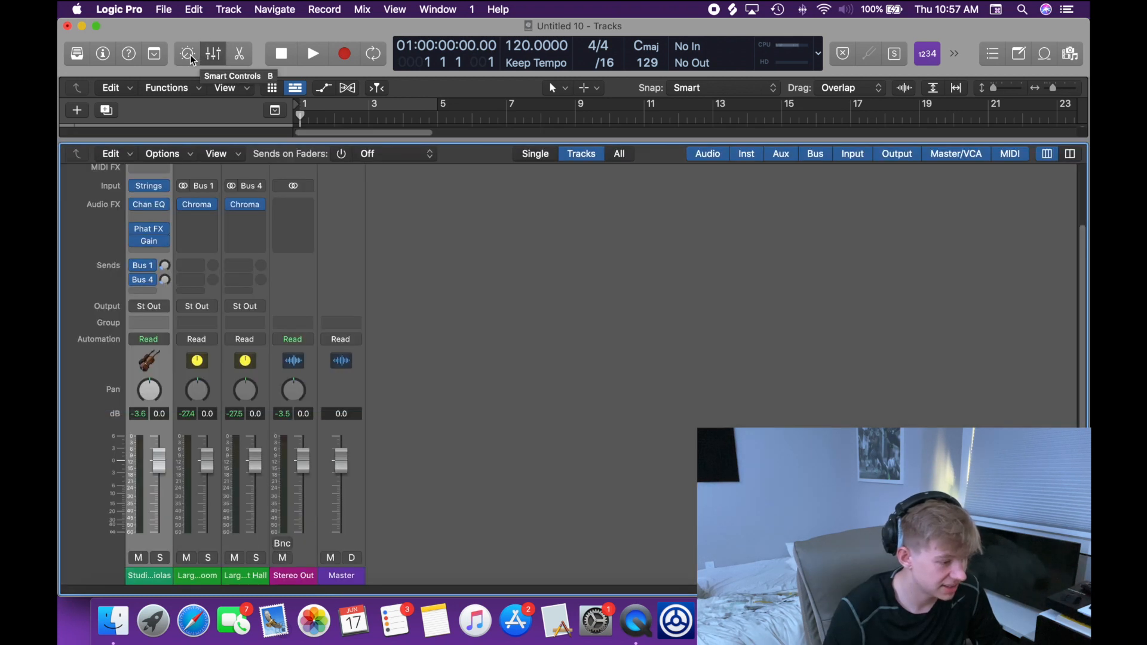
scroll(235, 244, "up", 3)
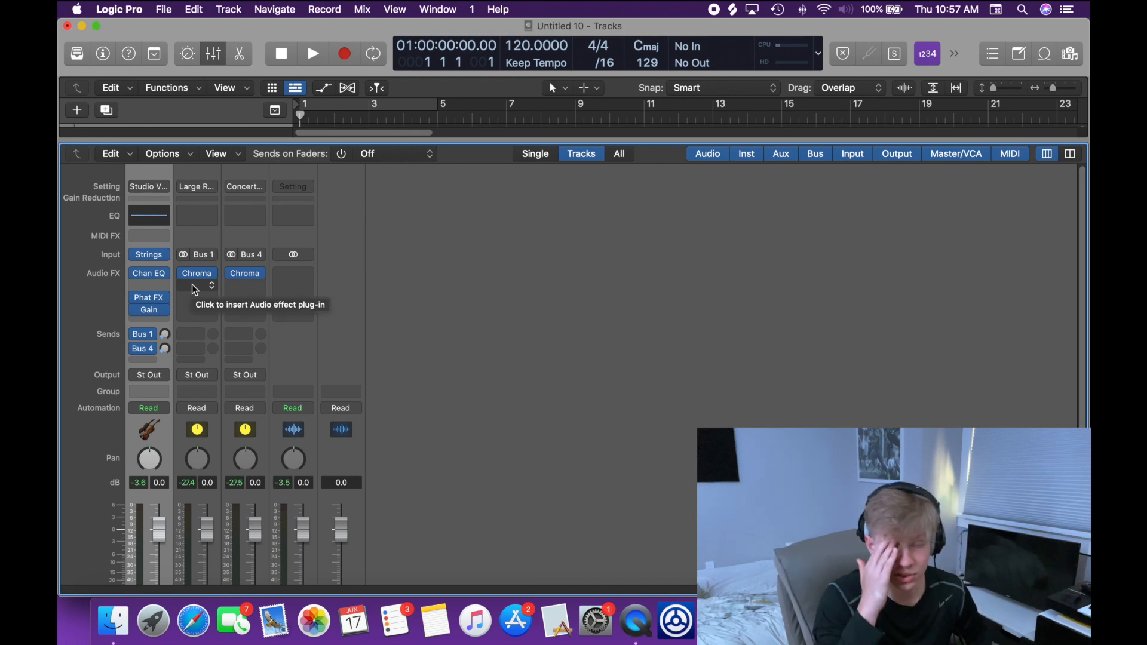
scroll(225, 460, "down", 3)
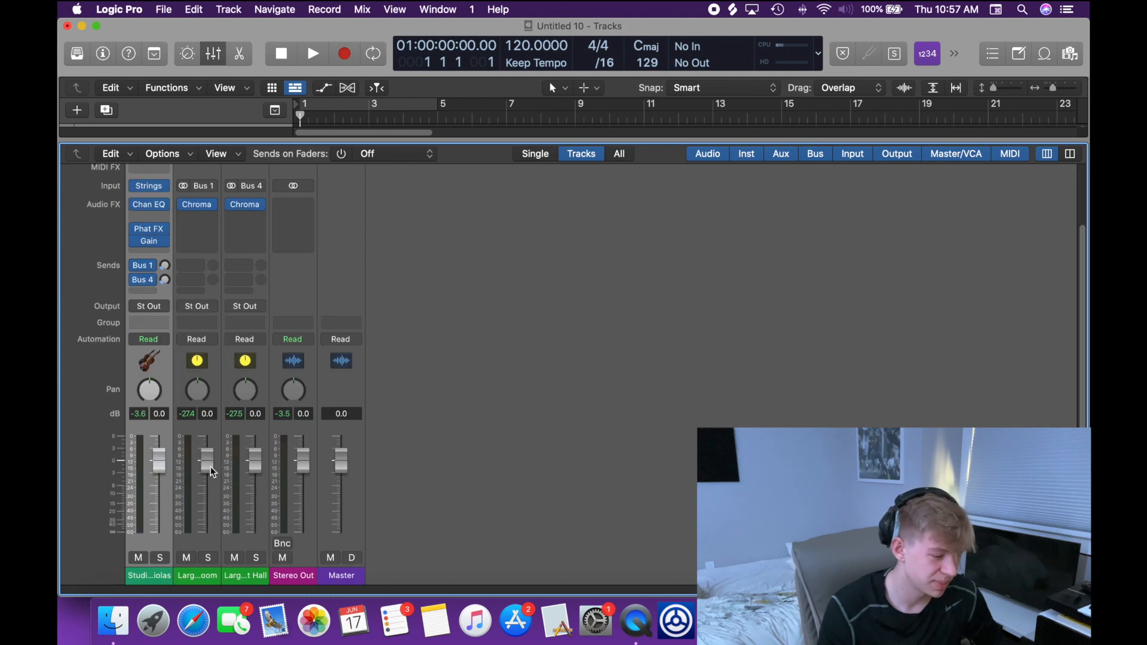
left_click_drag(212, 471, 205, 489)
left_click_drag(203, 486, 203, 468)
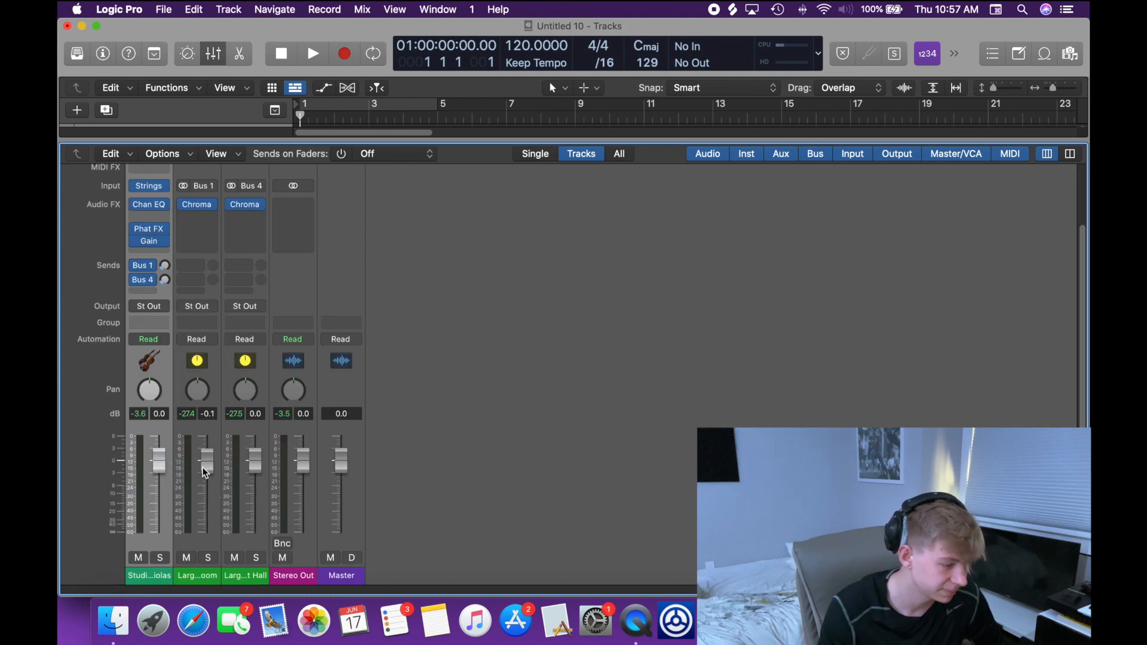
Step: Open the Piano Roll and create a MIDI region spanning bar 1 to bar 5 on the Studio Violas track
key("p")
key("p")
left_click(237, 59)
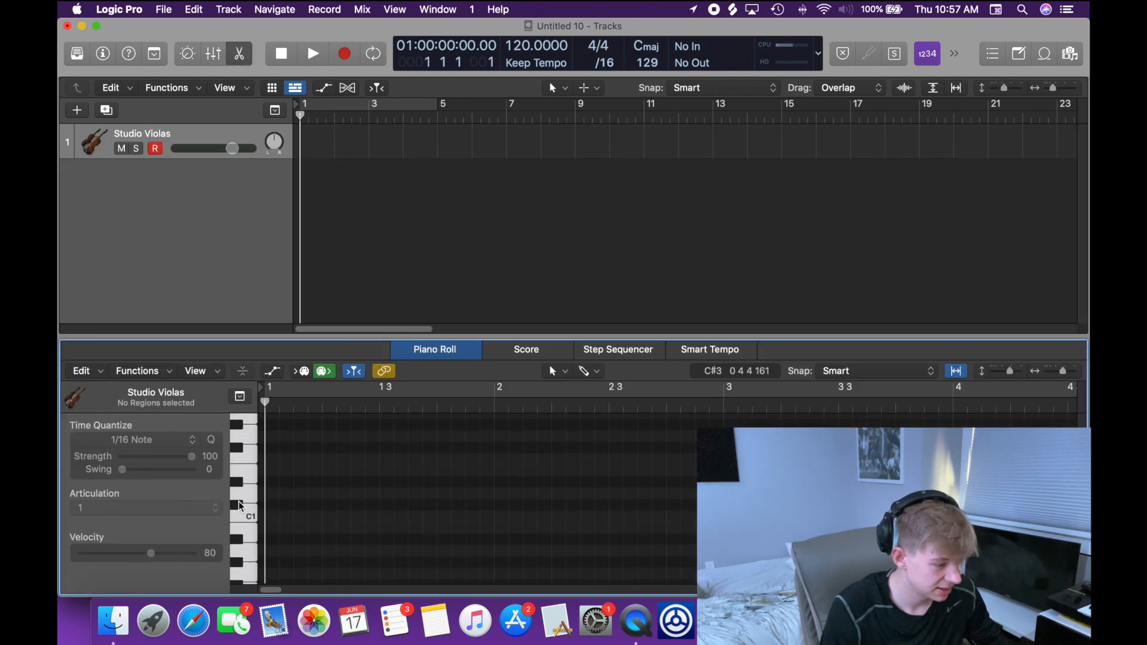
scroll(239, 507, "up", 10)
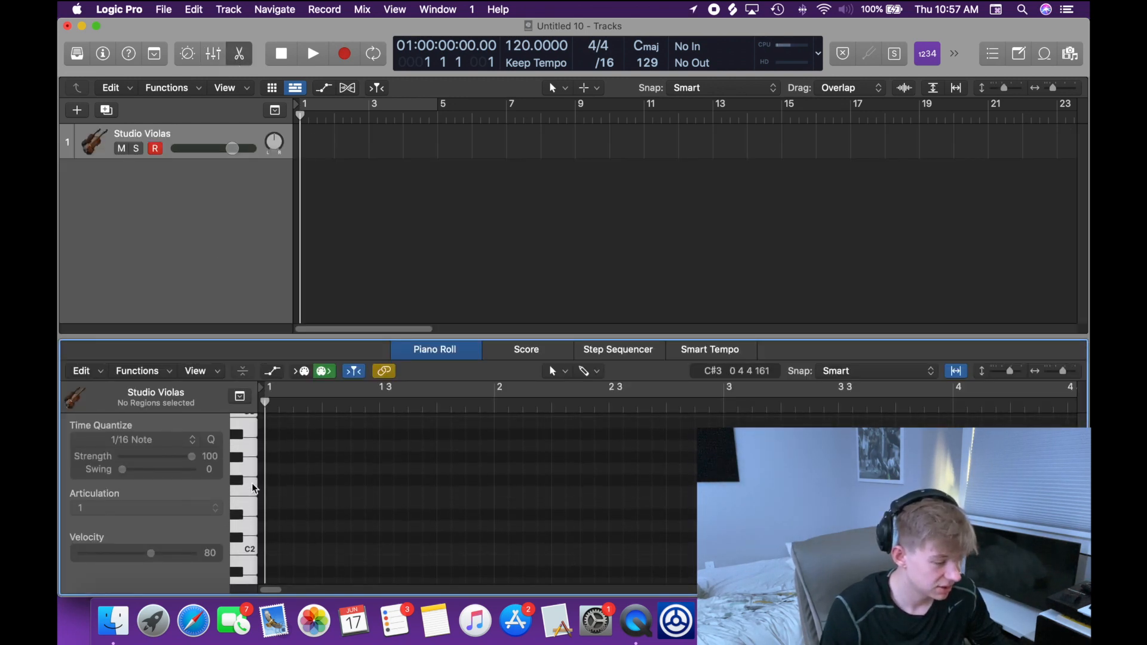
right_click(312, 145)
left_click(321, 146)
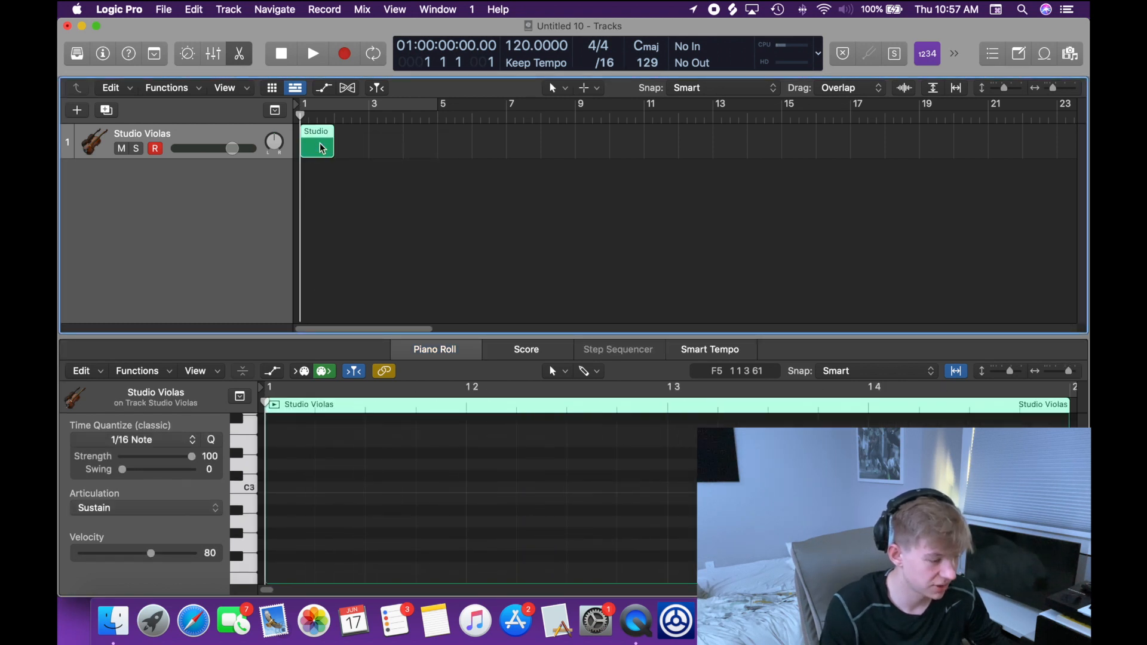
left_click_drag(331, 148, 437, 148)
Step: Draw C3, B2 and E3 notes in bar 1 and a C3 in bar 2 of the region, and play them back
left_click(250, 487)
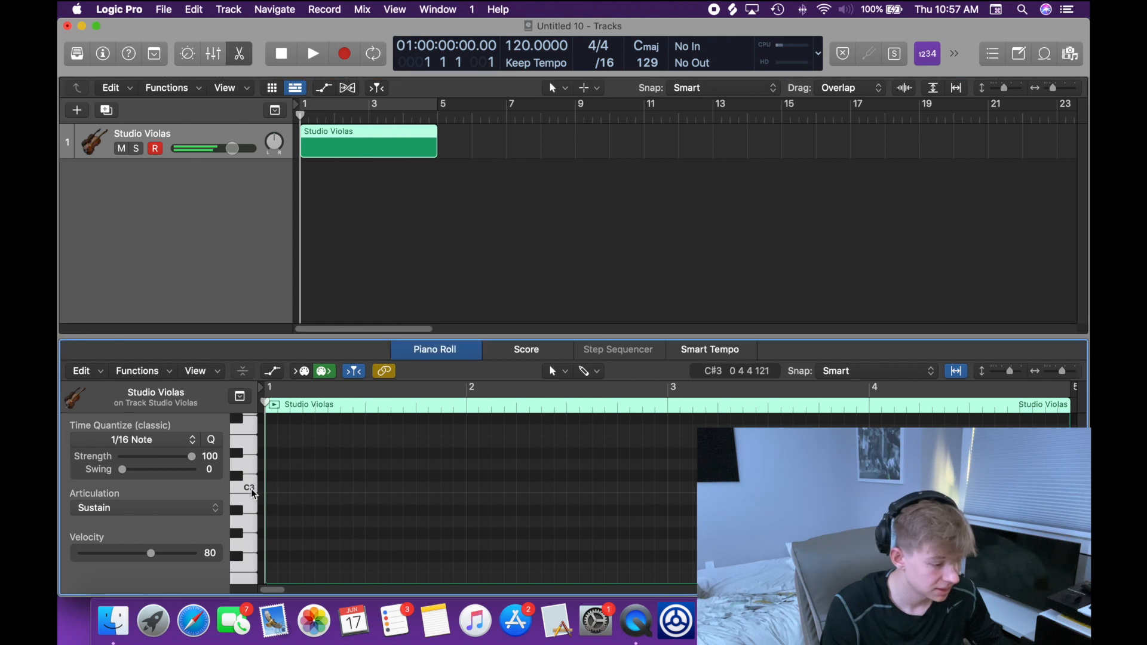
left_click(348, 196)
double_click(354, 150)
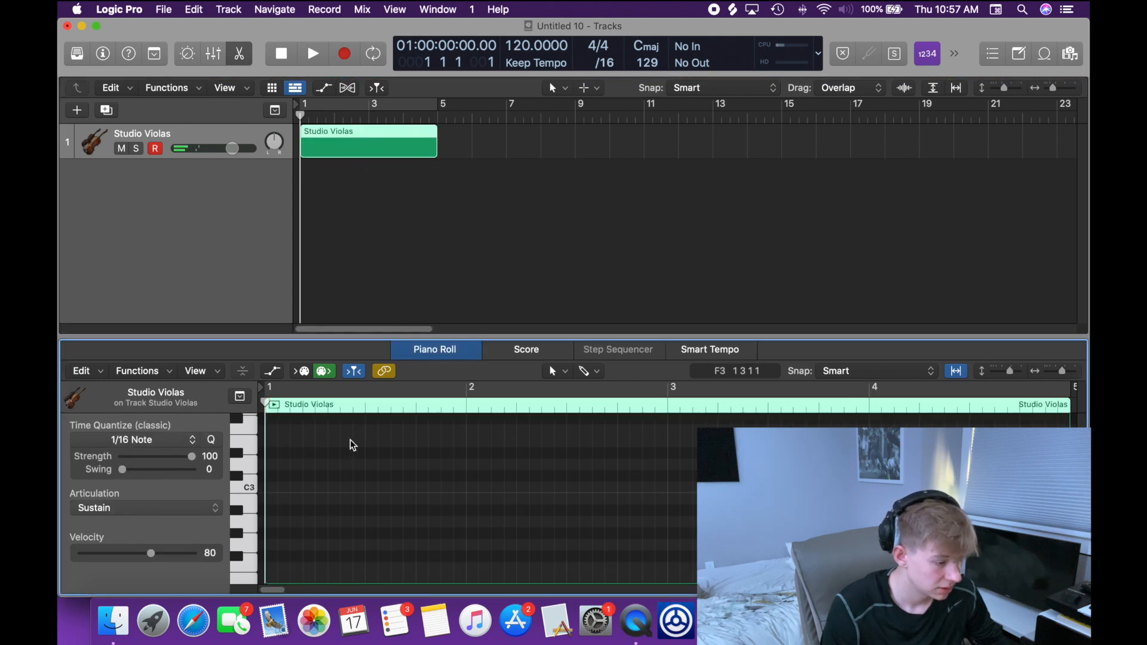
left_click(299, 487)
left_click(405, 498)
left_click(425, 441)
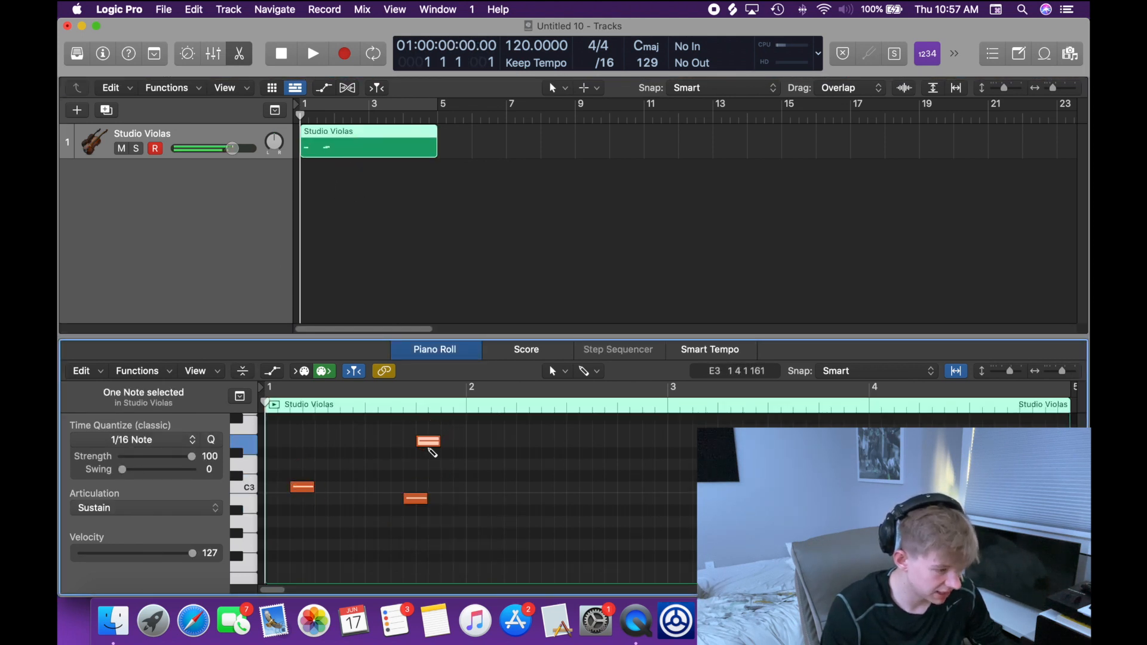
left_click(512, 487)
key("space")
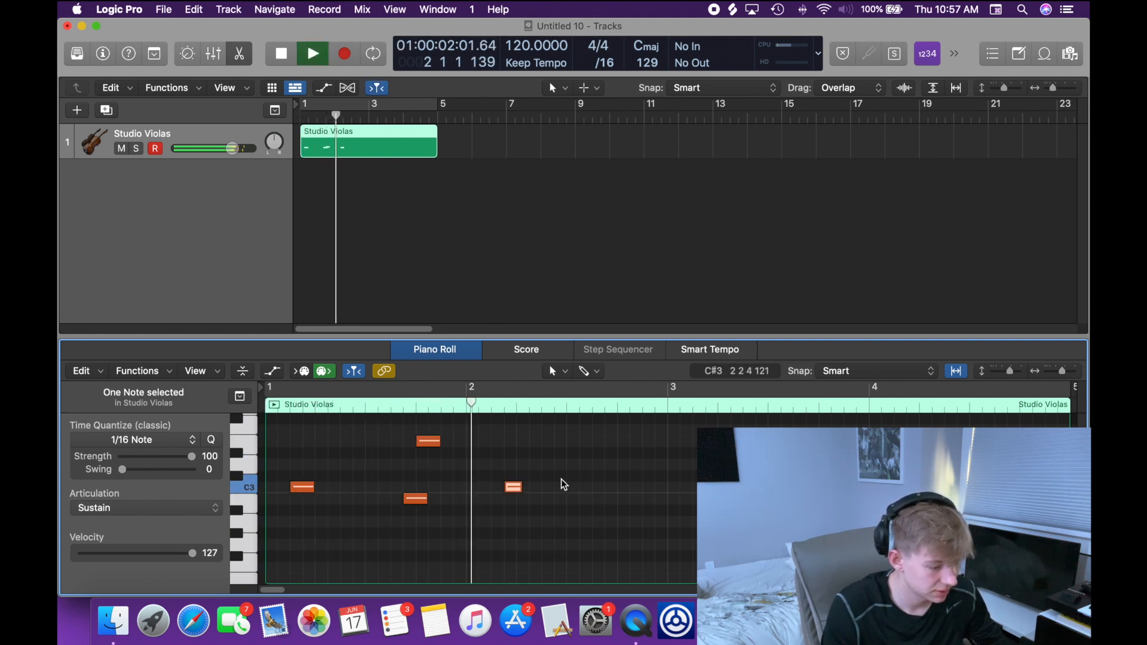
key("space")
Step: Delete all four notes from the Studio Violas region and close the editor
left_click_drag(605, 531, 258, 398)
key("Delete")
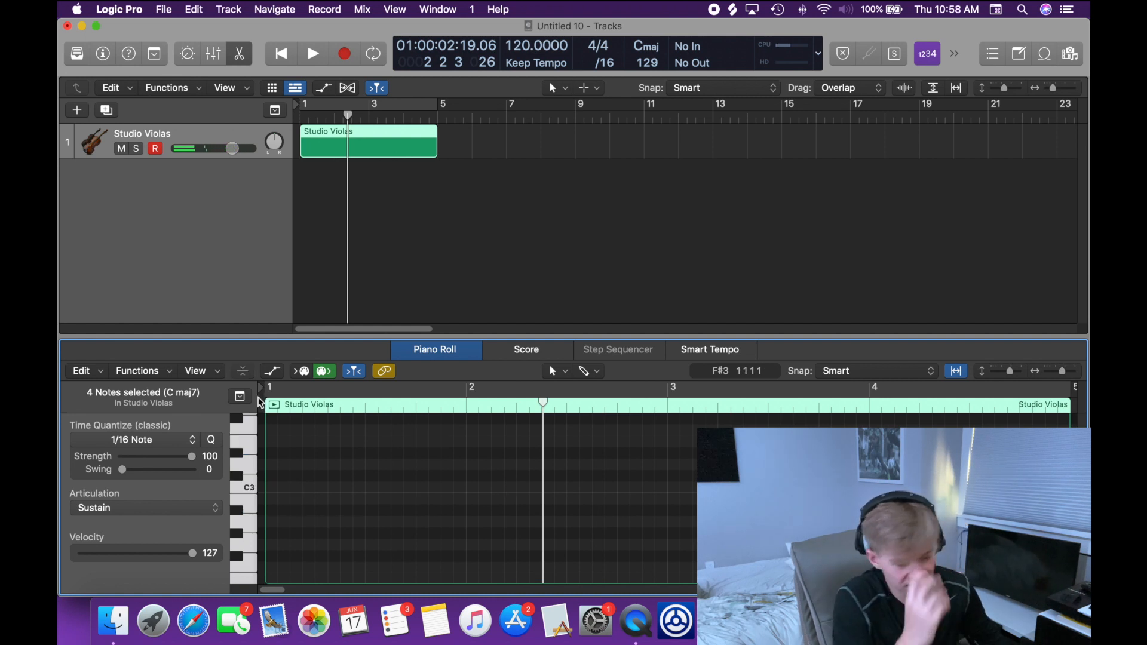
key("e")
left_click(361, 253)
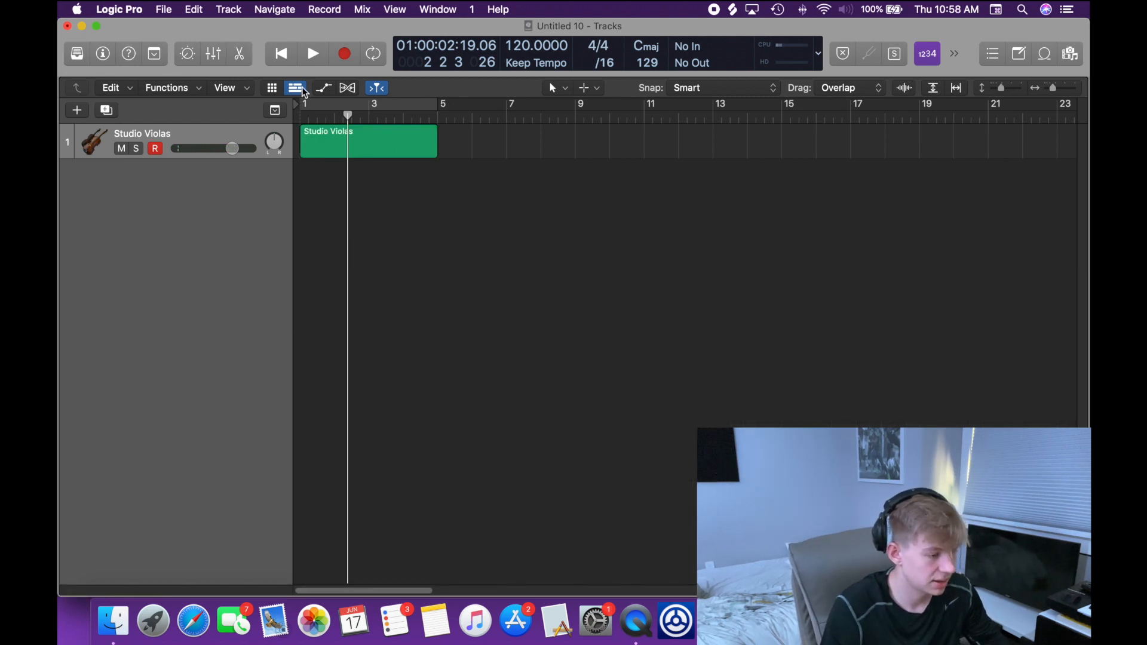
Step: Practise moving the playhead along the ruler, including to bar 10, and return it to the project start
left_click(280, 56)
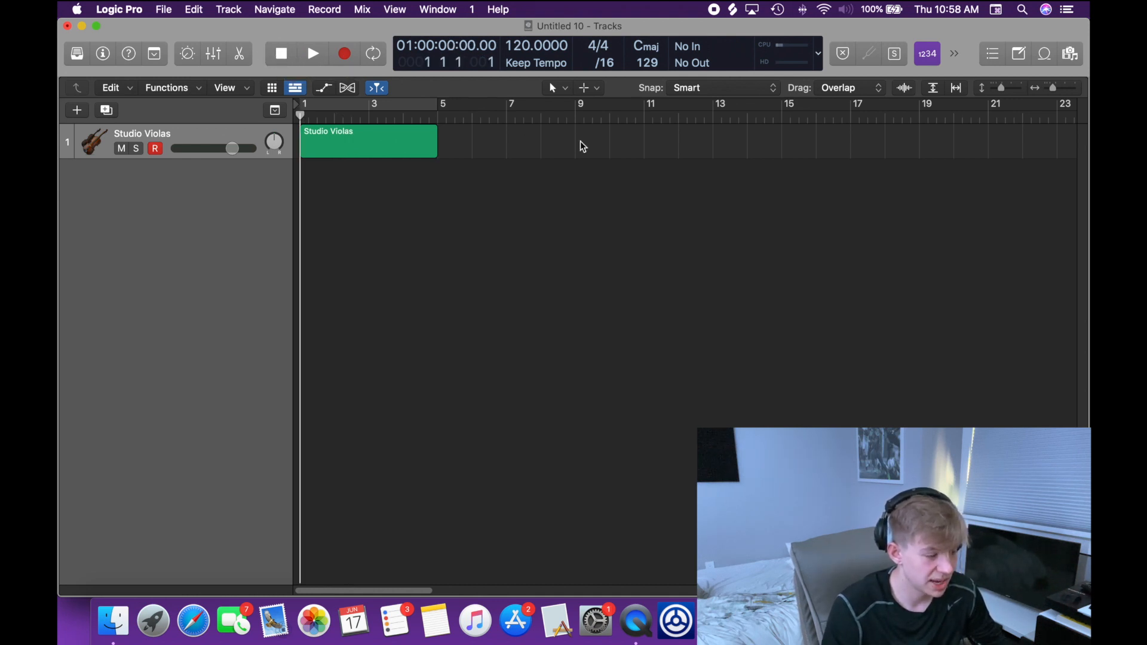
left_click_drag(573, 124, 704, 123)
left_click(281, 54)
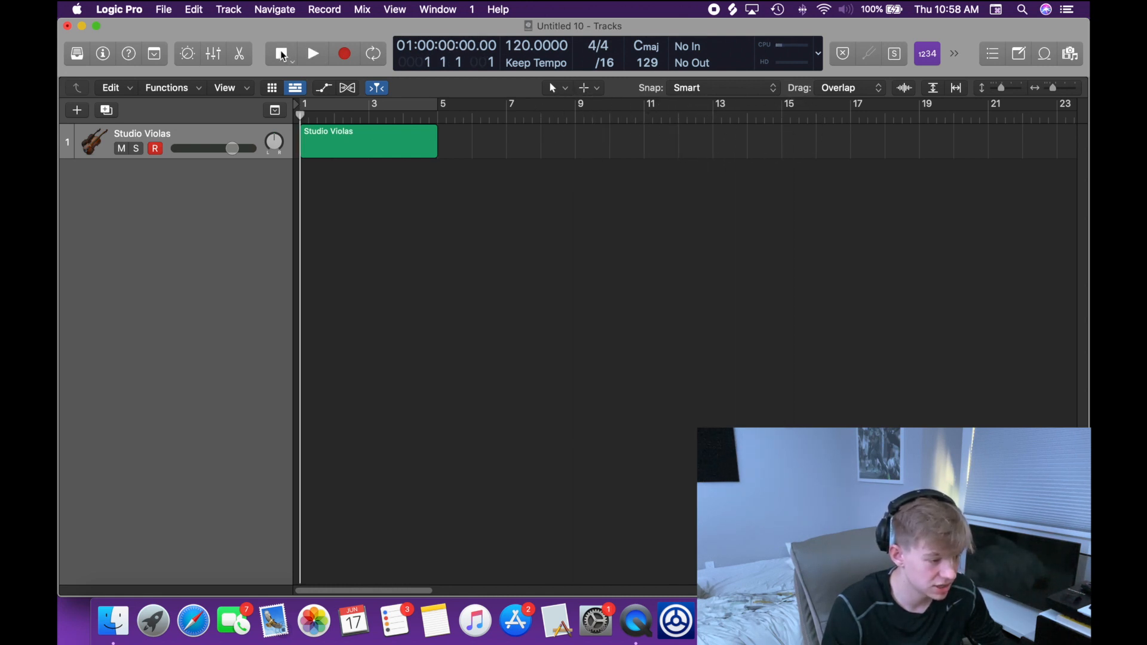
left_click(611, 114)
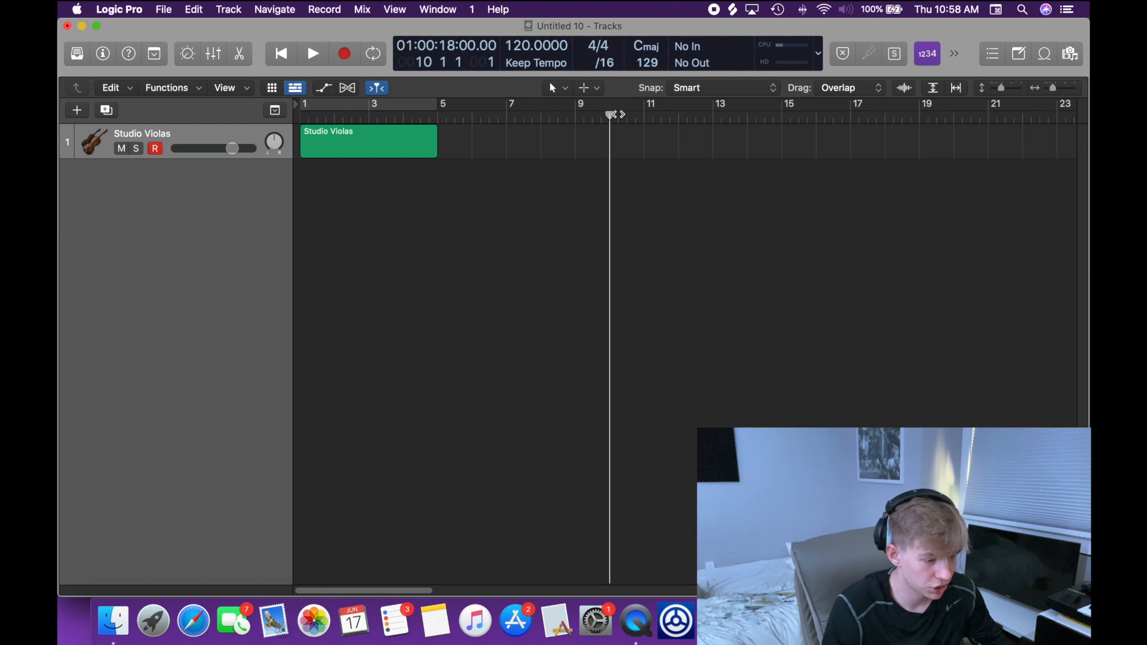
key("Return")
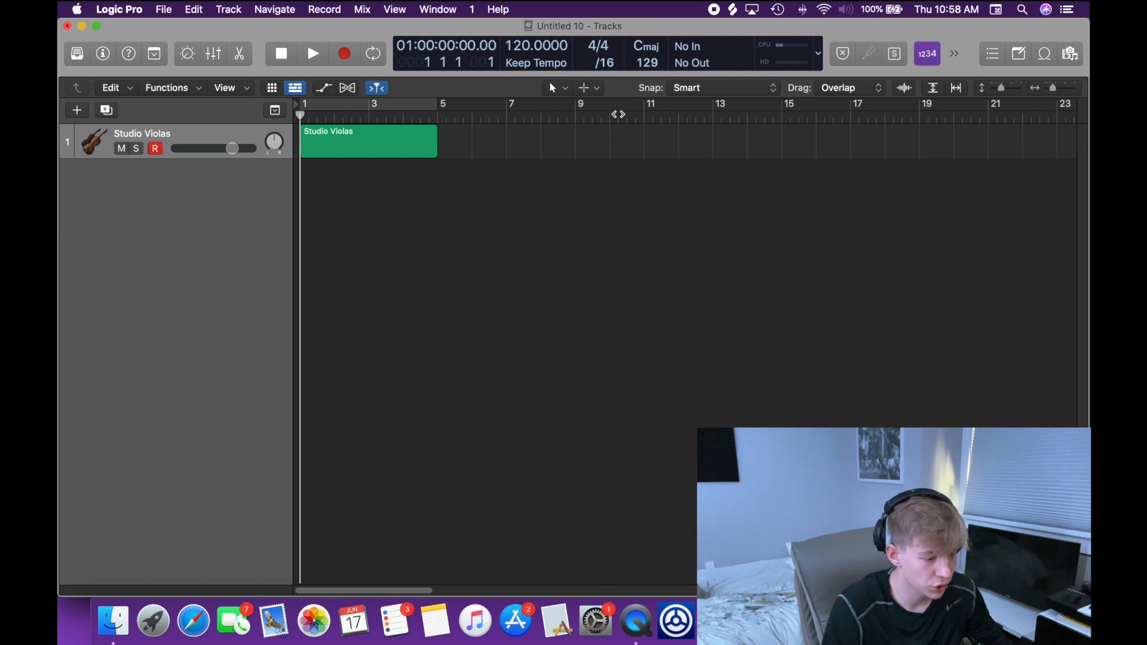
Step: Try starting and stopping playback and recording on the Studio Violas track
left_click(306, 57)
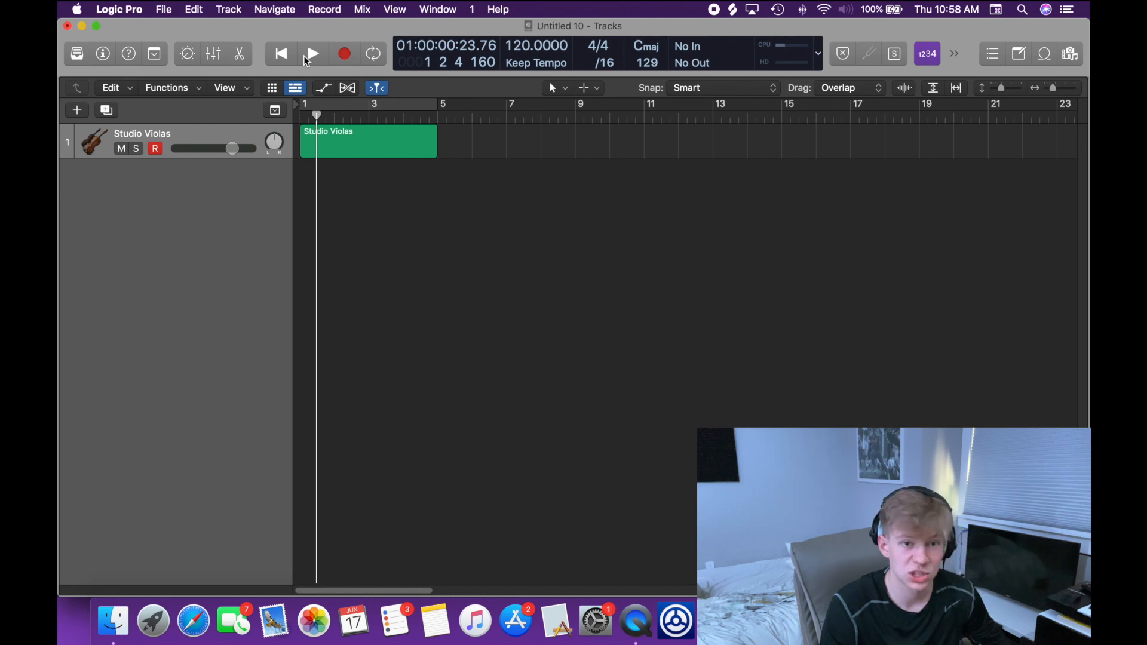
left_click(306, 58)
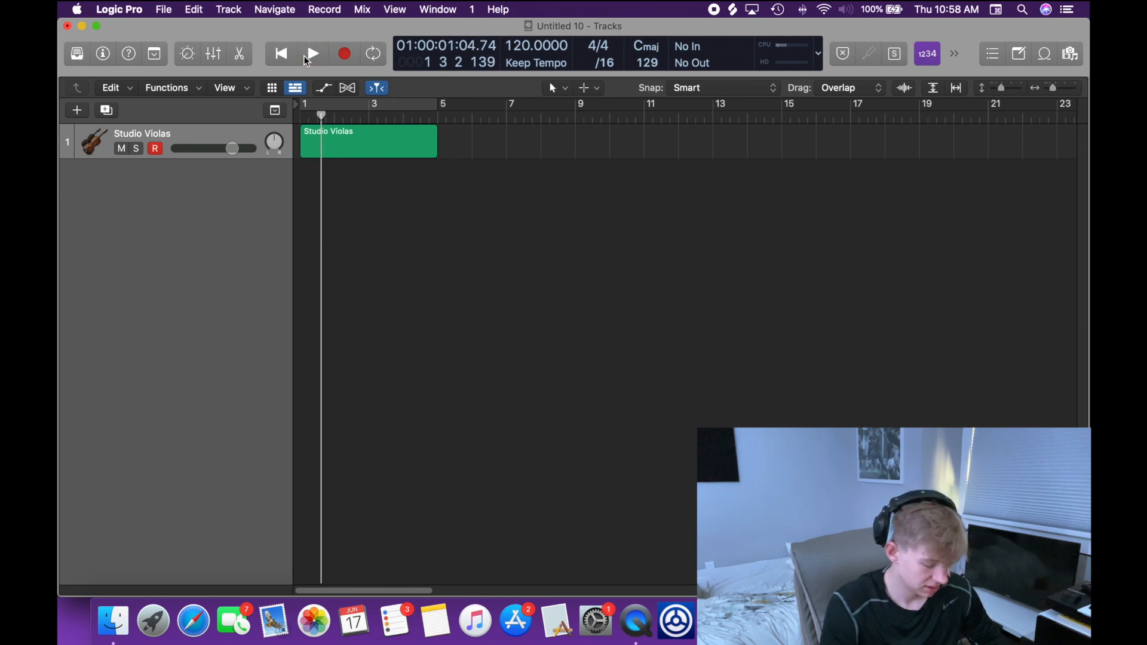
left_click(347, 54)
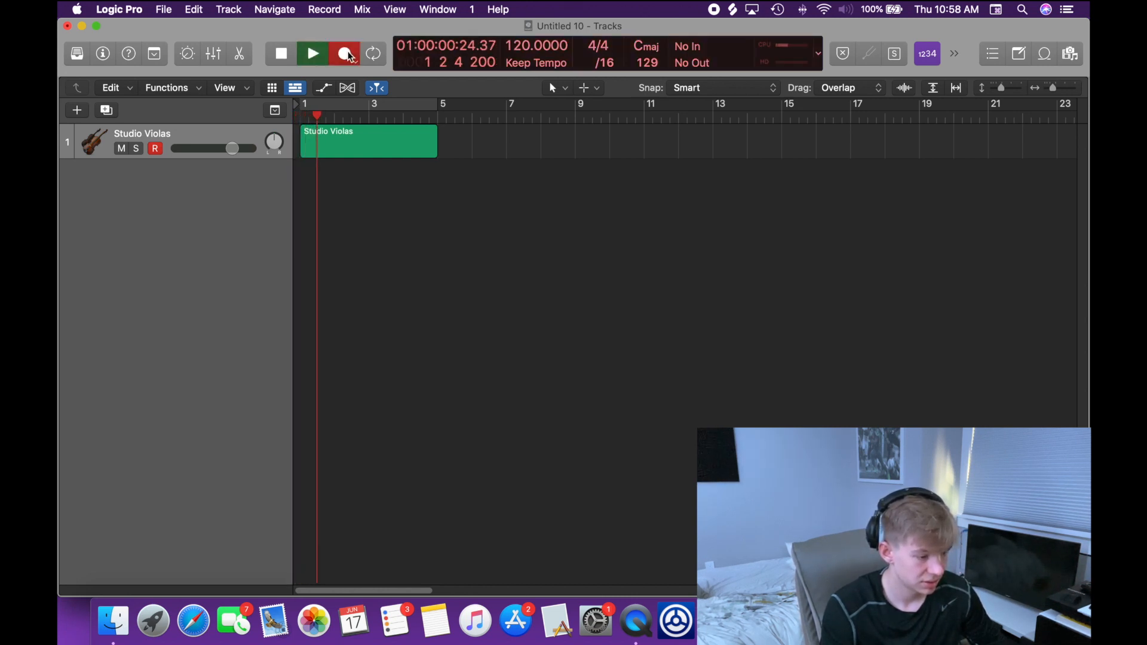
left_click(347, 54)
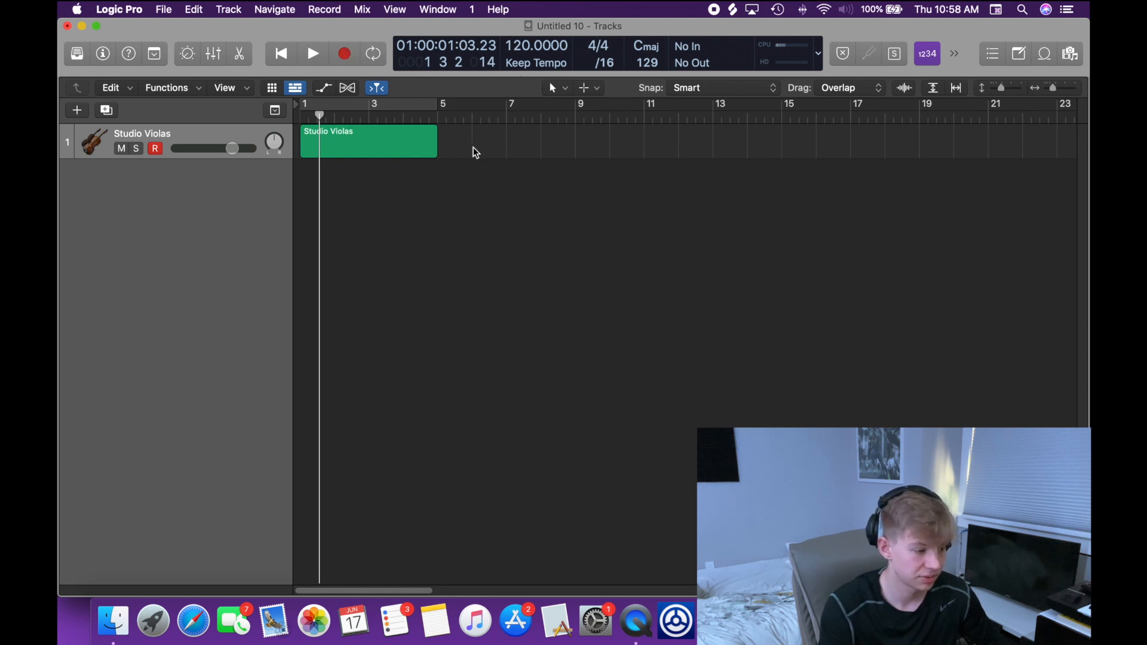
key("r")
key("space")
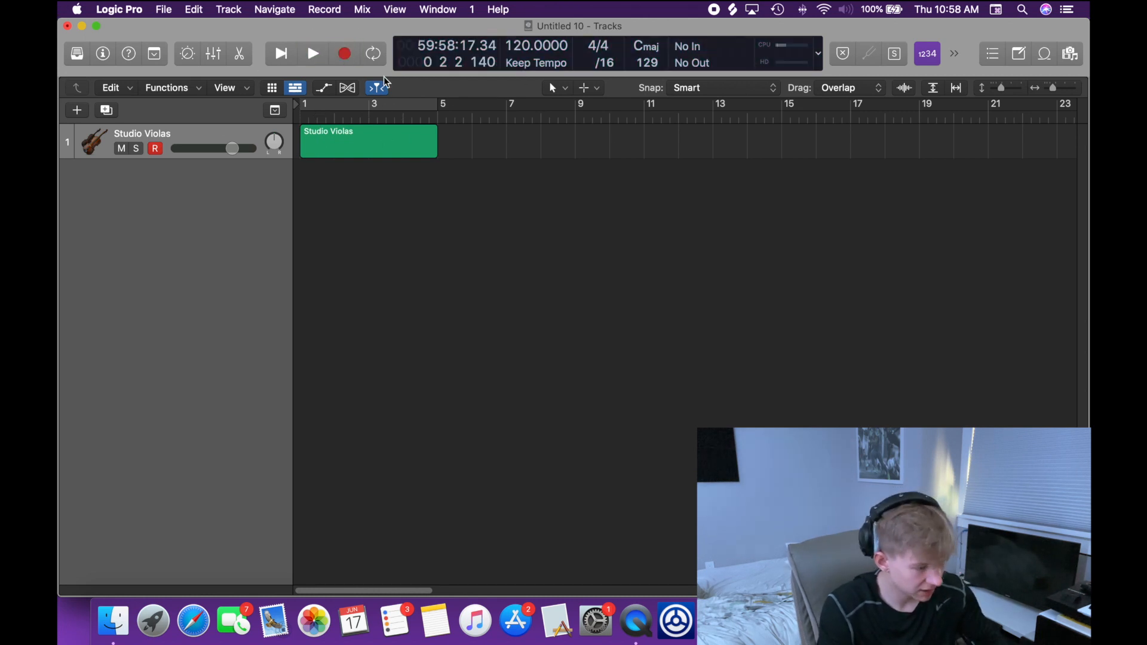
Step: Turn on Cycle mode over bars 1 to 5, play the looped section briefly and turn Cycle off
left_click(371, 54)
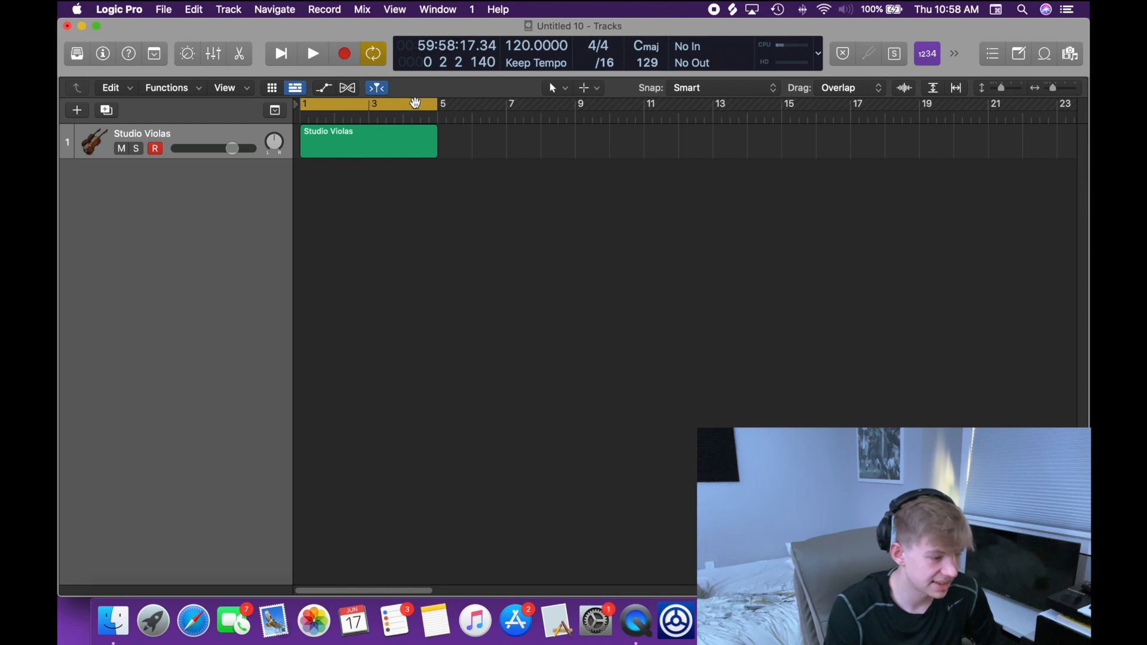
key("space")
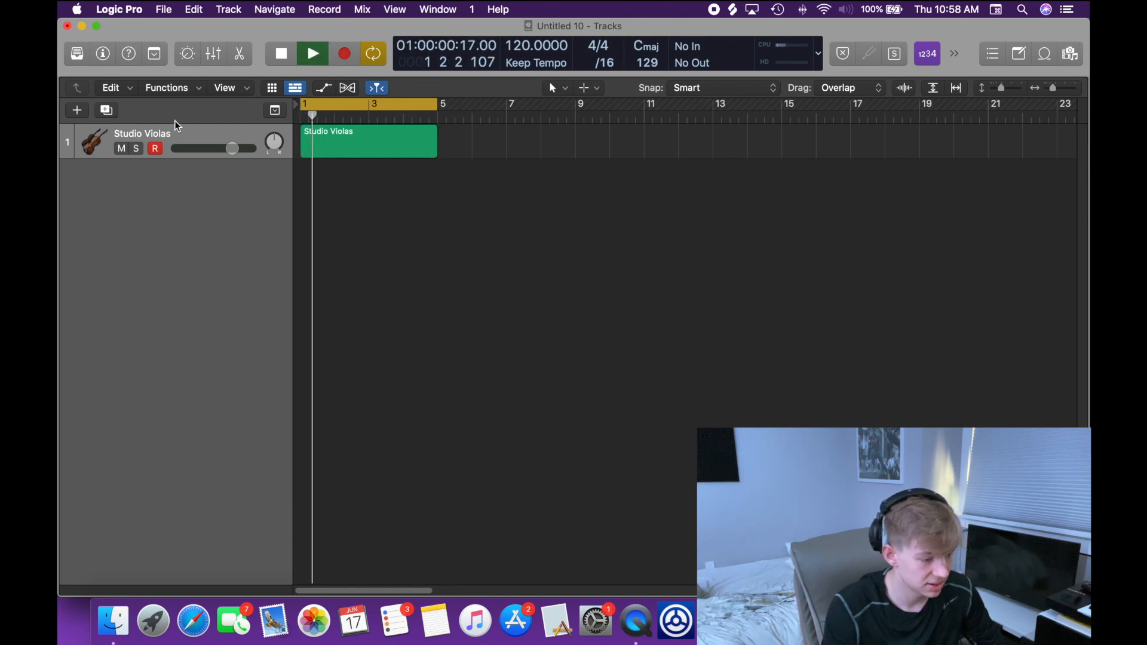
key("space")
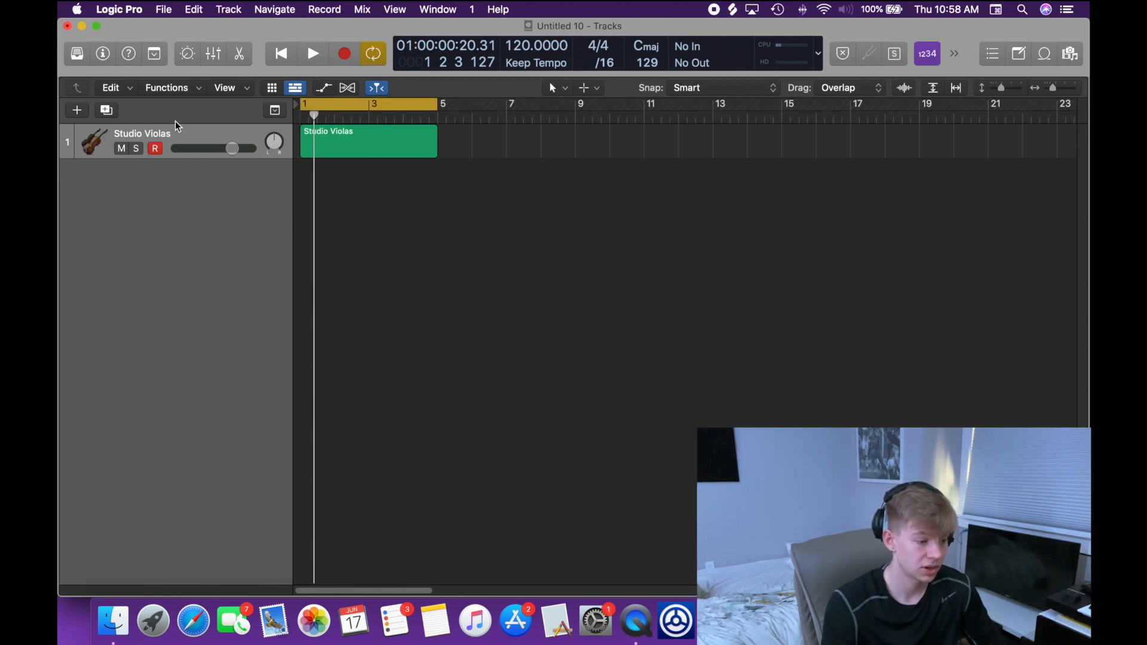
key("c")
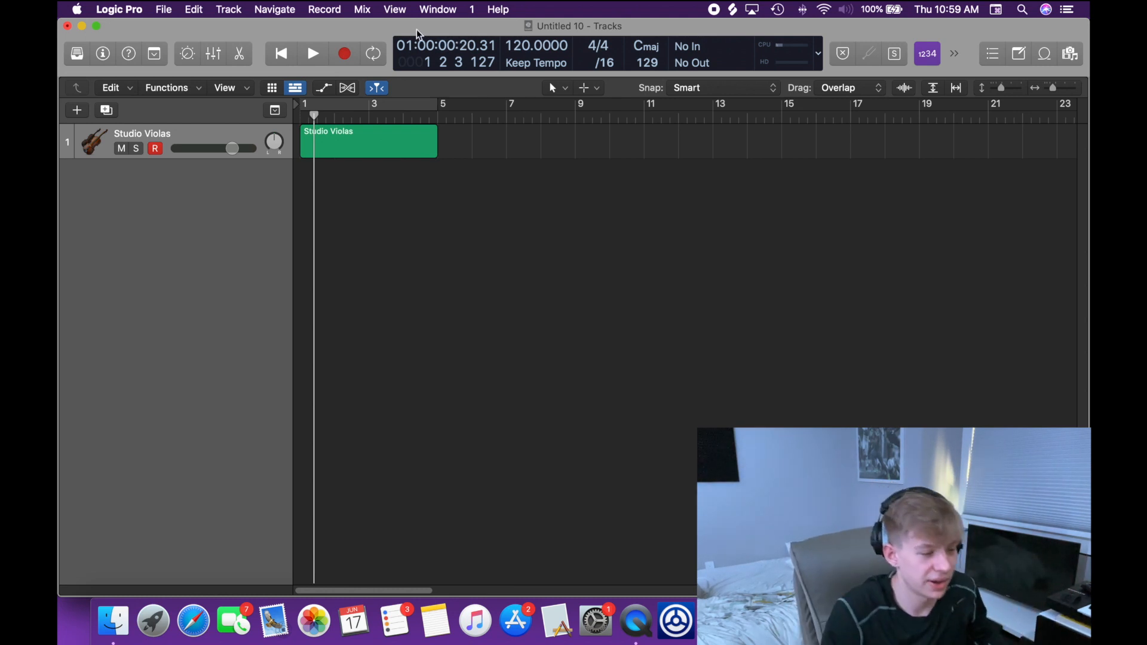
Step: View the display mode options for the control bar's LCD and close them, keeping Custom
left_click(818, 56)
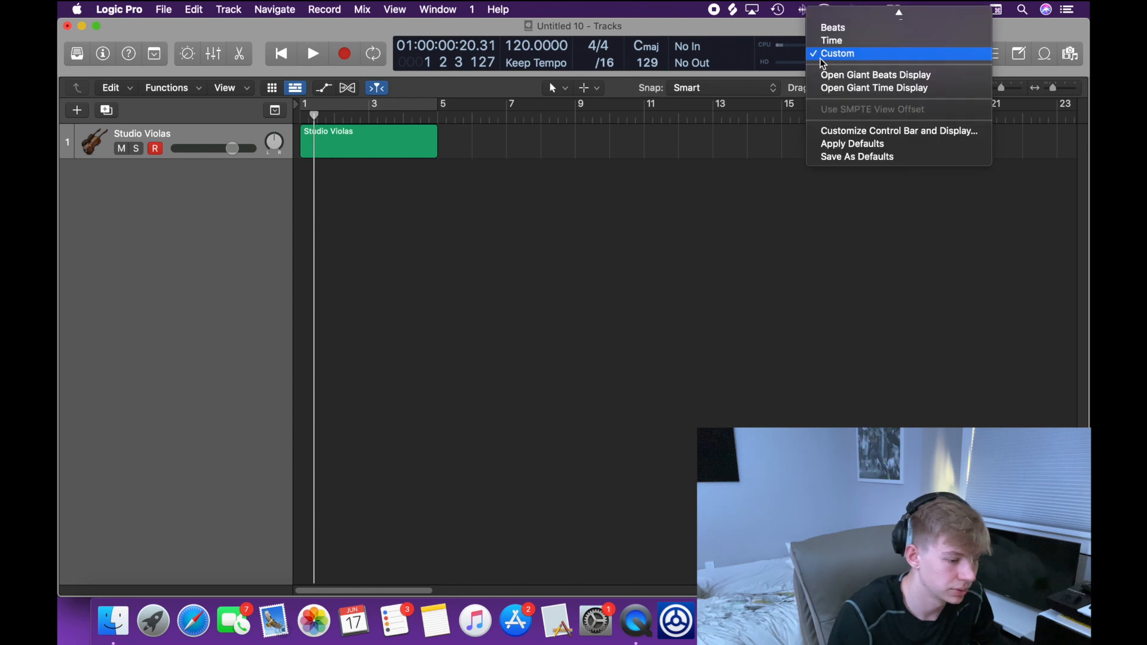
left_click(762, 109)
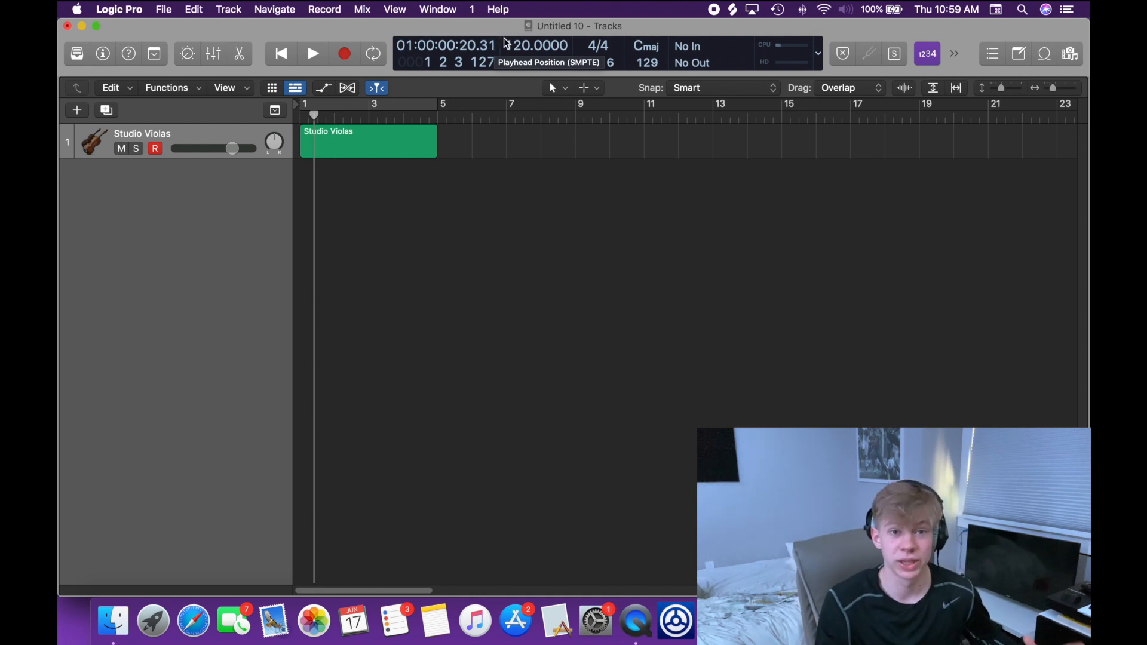
Step: Move the playhead to bar 3 and set the project tempo to 95
left_click(369, 116)
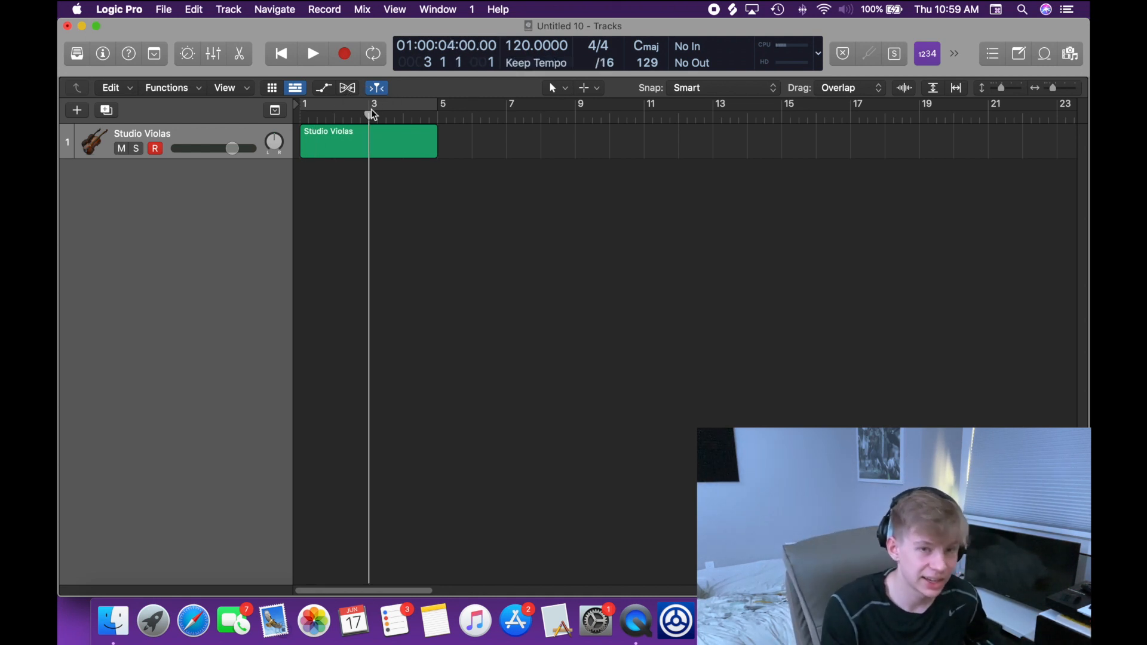
double_click(521, 44)
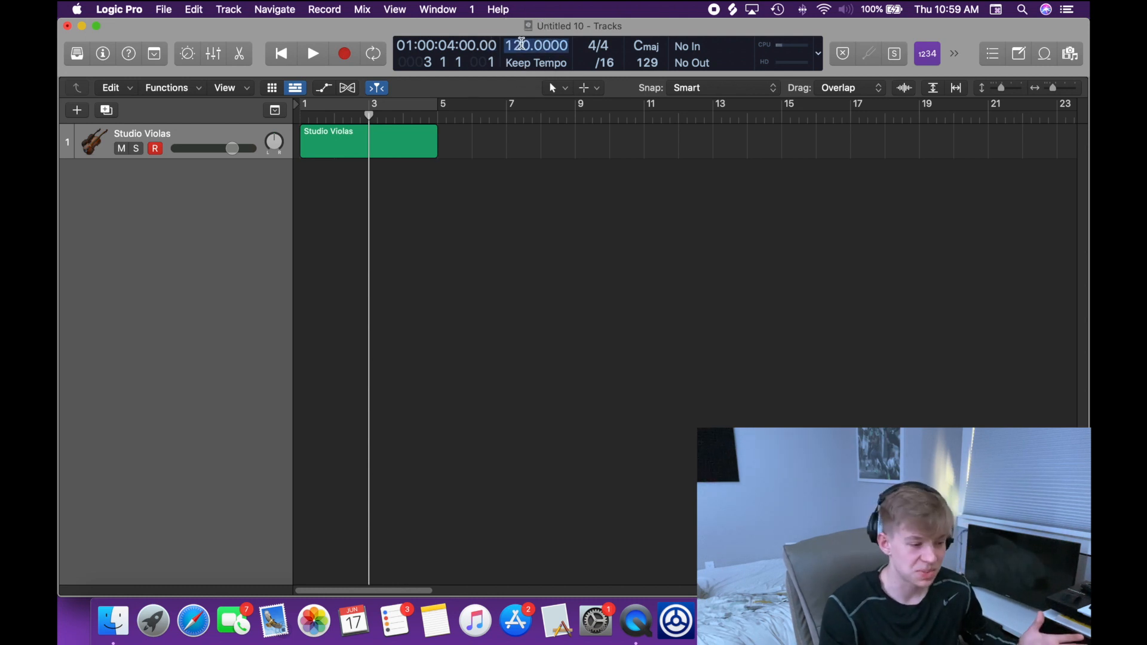
type("95")
key("Return")
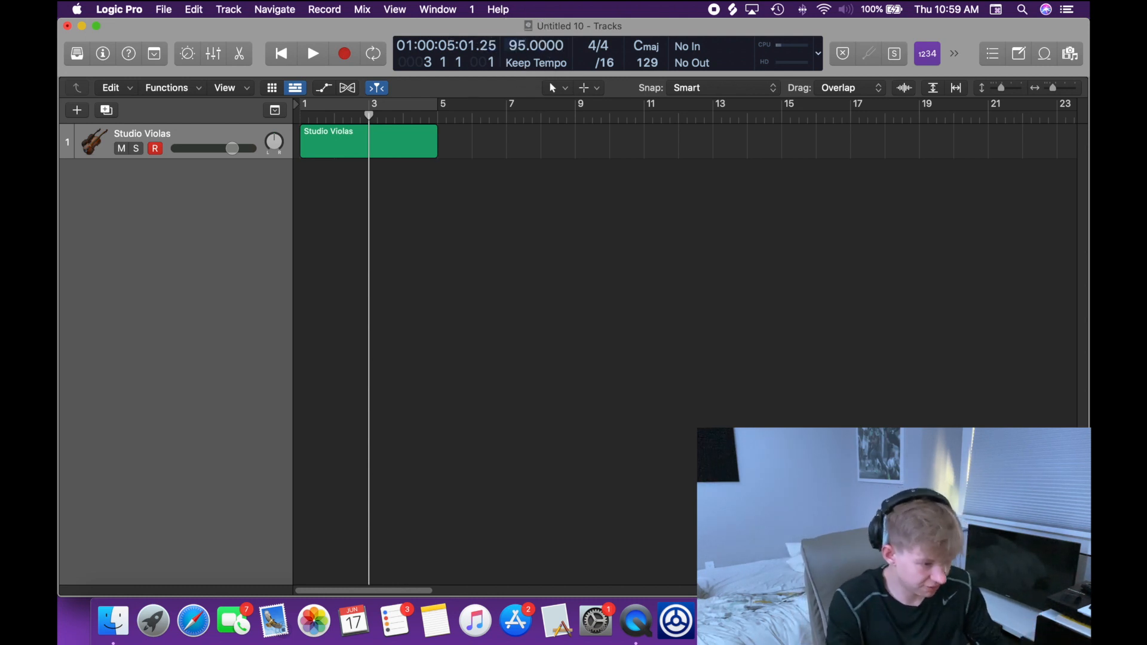
Step: Change the project tempo to 100, raise it to 171 and bring it down to 139
mouse_move(511, 49)
left_mouse_down()
mouse_move(516, 71)
mouse_move(520, 3)
mouse_move(515, 53)
left_mouse_up()
double_click(522, 43)
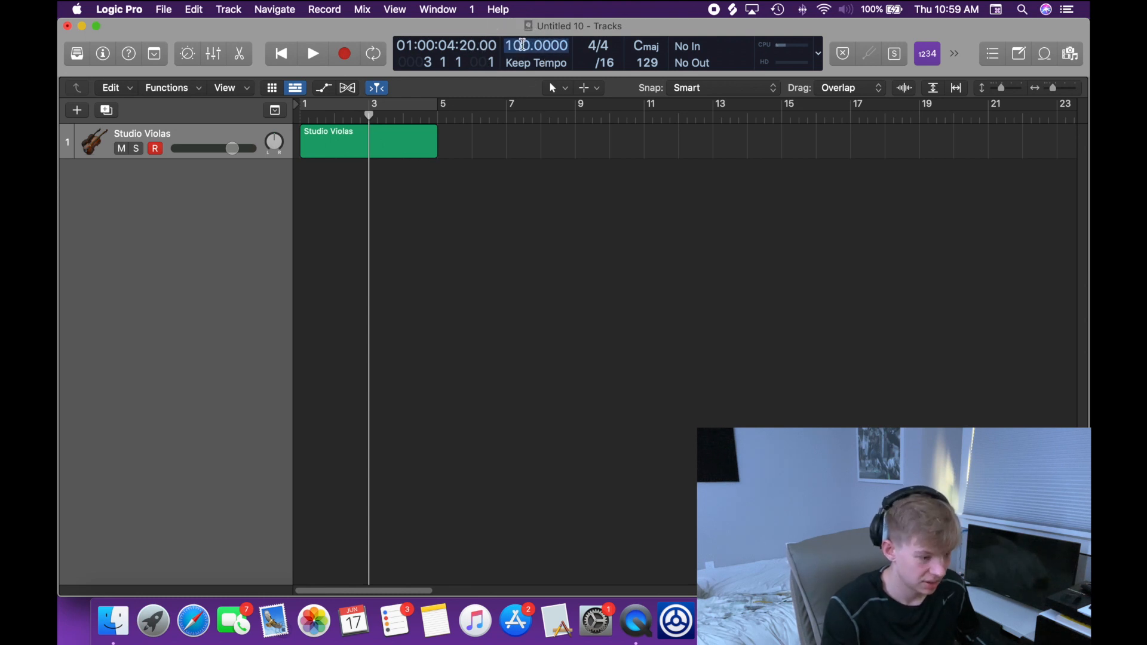
type("171")
key("Return")
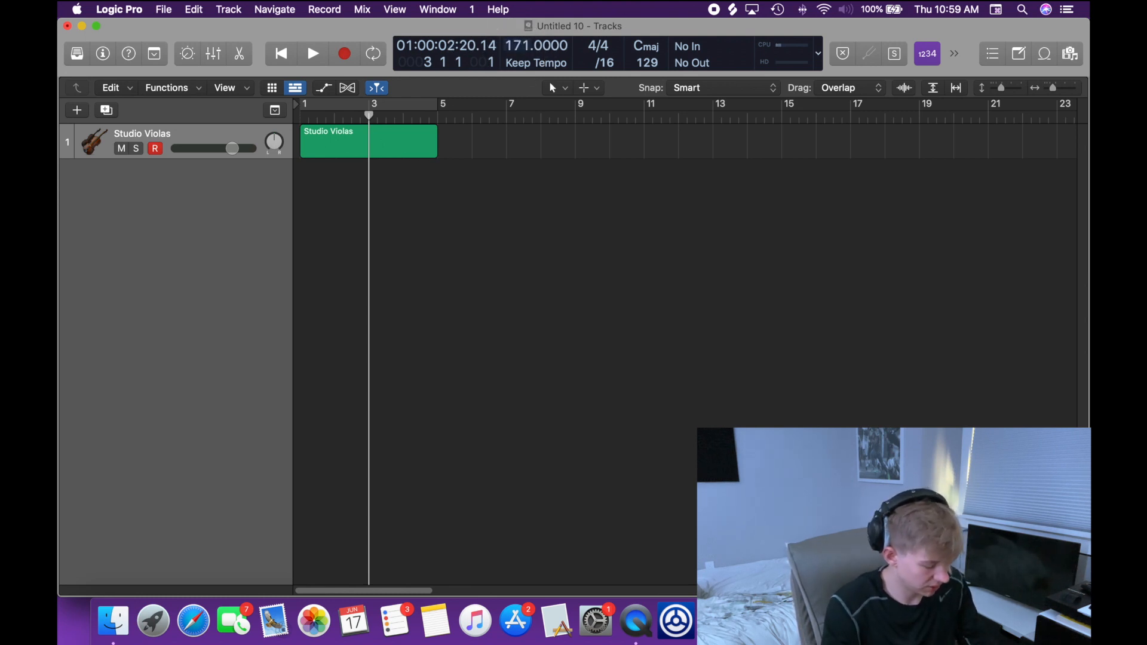
left_click_drag(517, 57, 499, 137)
Step: View the Smart Tempo modes, switch the project to Auto and set it back to Keep Project Tempo
left_click(529, 55)
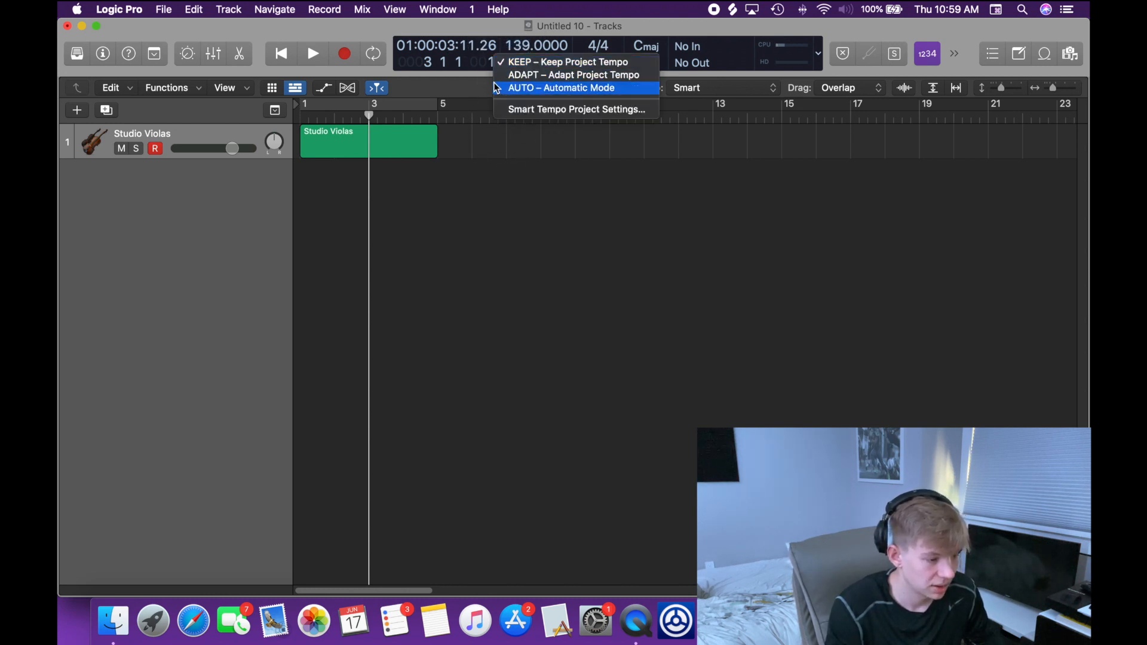
left_click(490, 80)
left_click(521, 68)
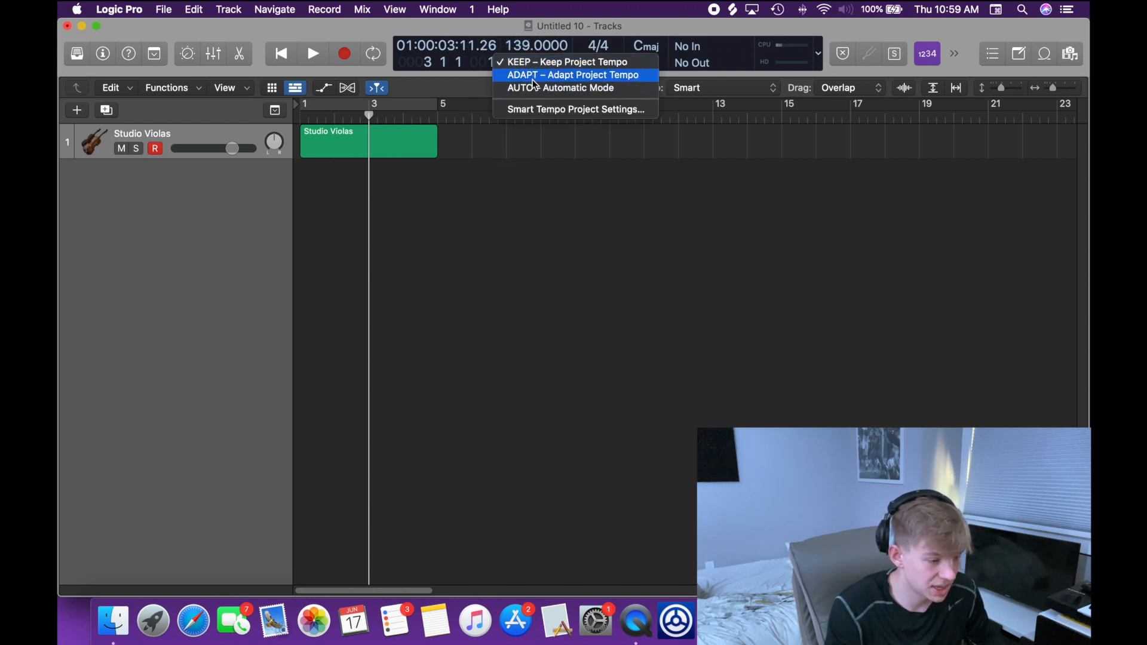
left_click(523, 90)
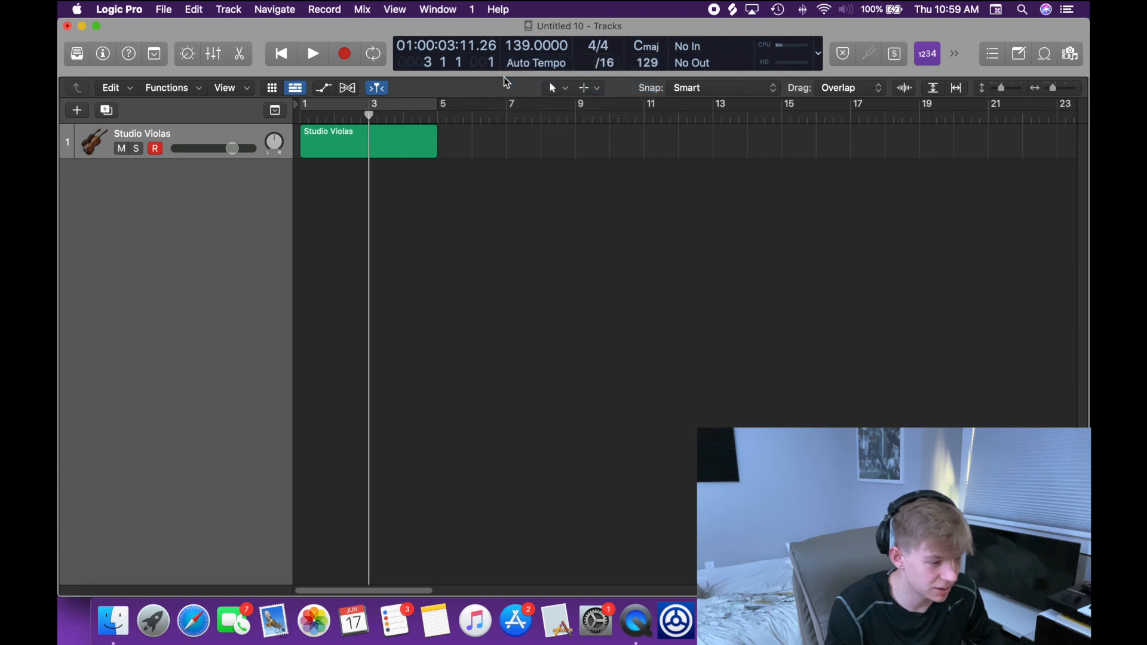
left_click(522, 66)
left_click(522, 66)
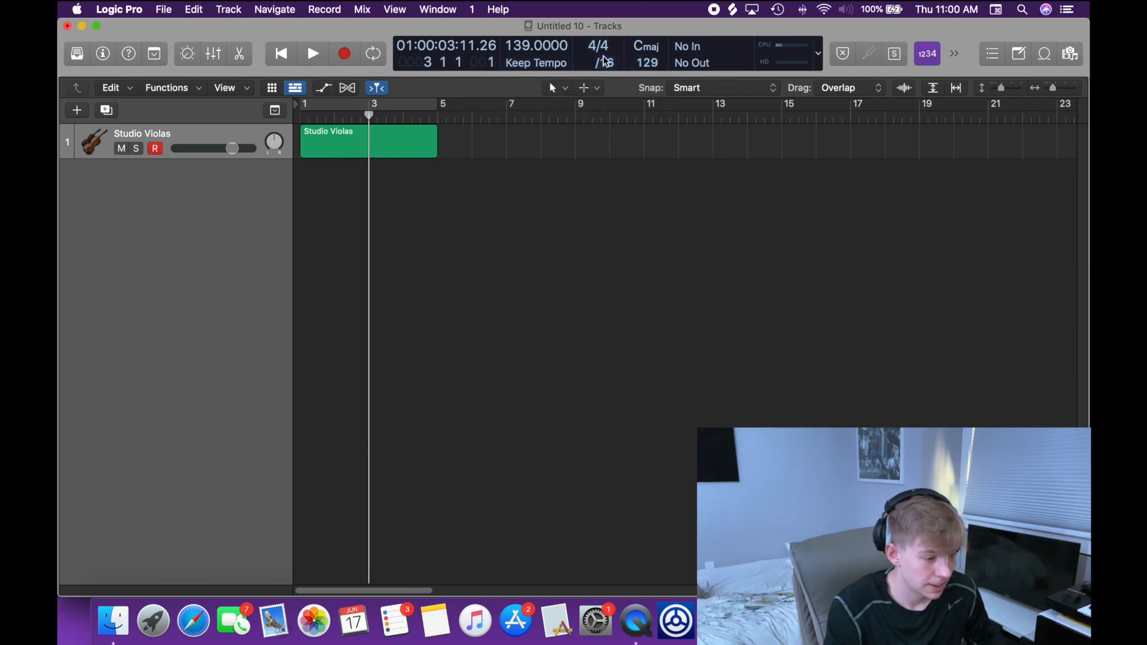
Step: View the key signature choices, keeping C major, and check the control bar's hidden controls
left_click(633, 50)
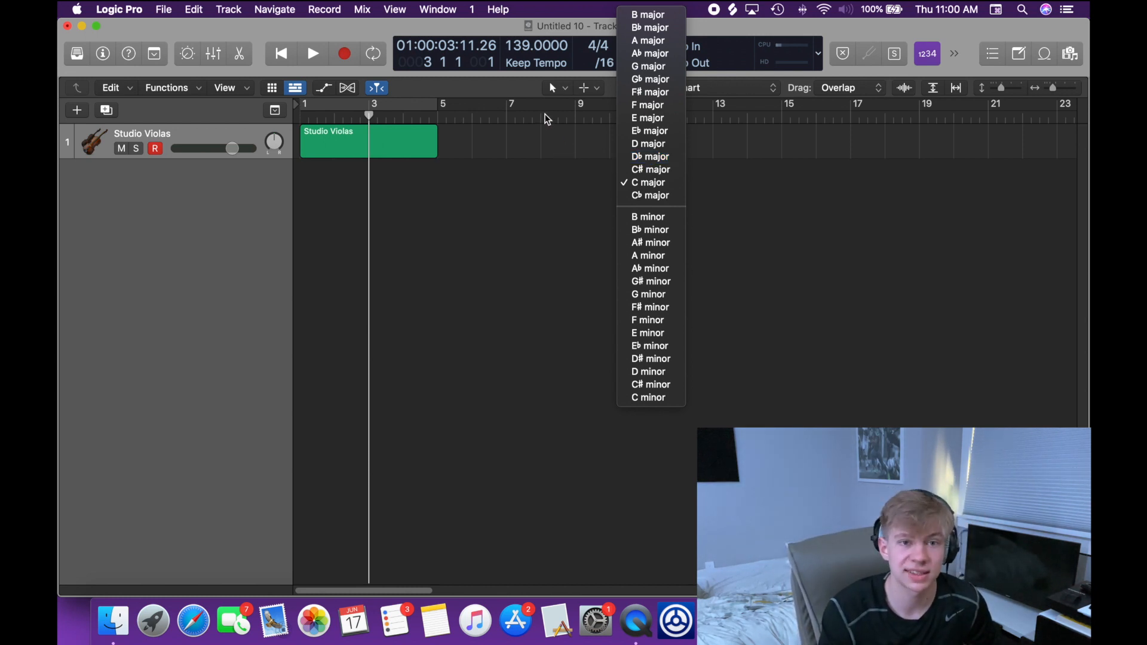
left_click(521, 93)
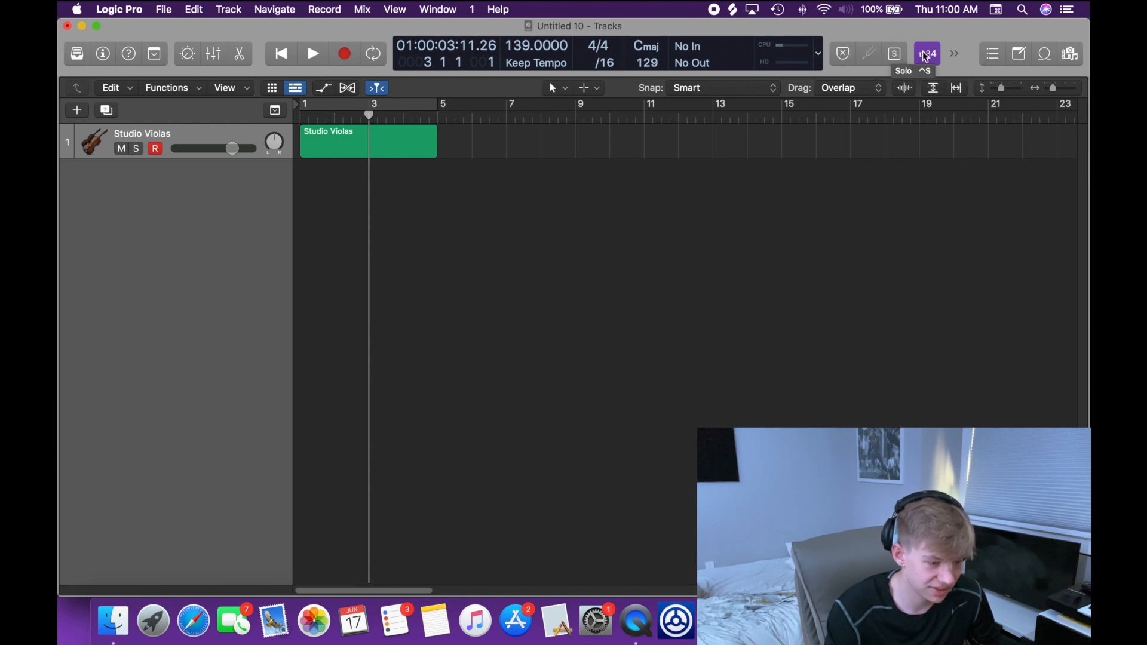
left_click(954, 53)
left_click(934, 58)
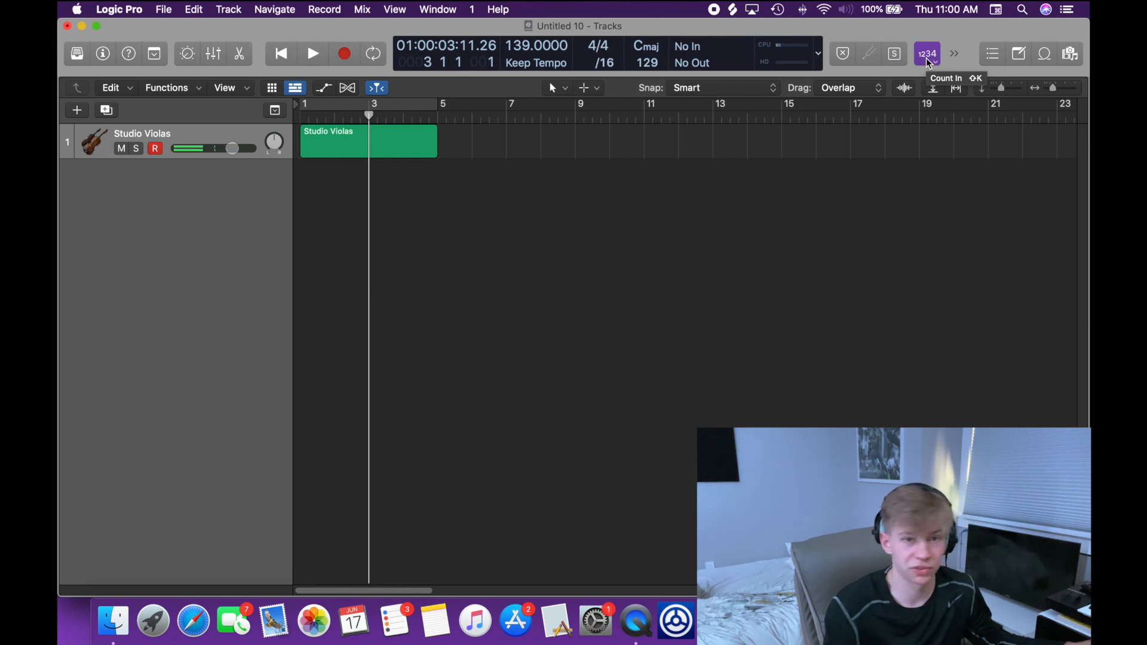
Step: Turn on the metronome click and play the project briefly from bar 3 to hear it
left_click(956, 60)
left_click(962, 63)
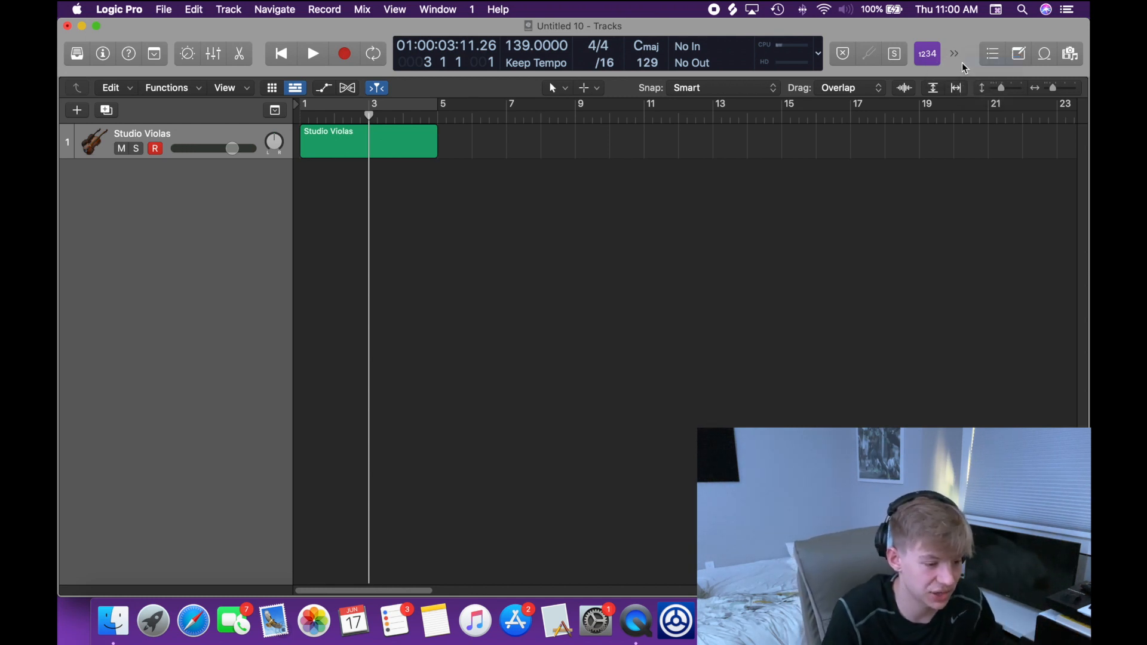
left_click(701, 224)
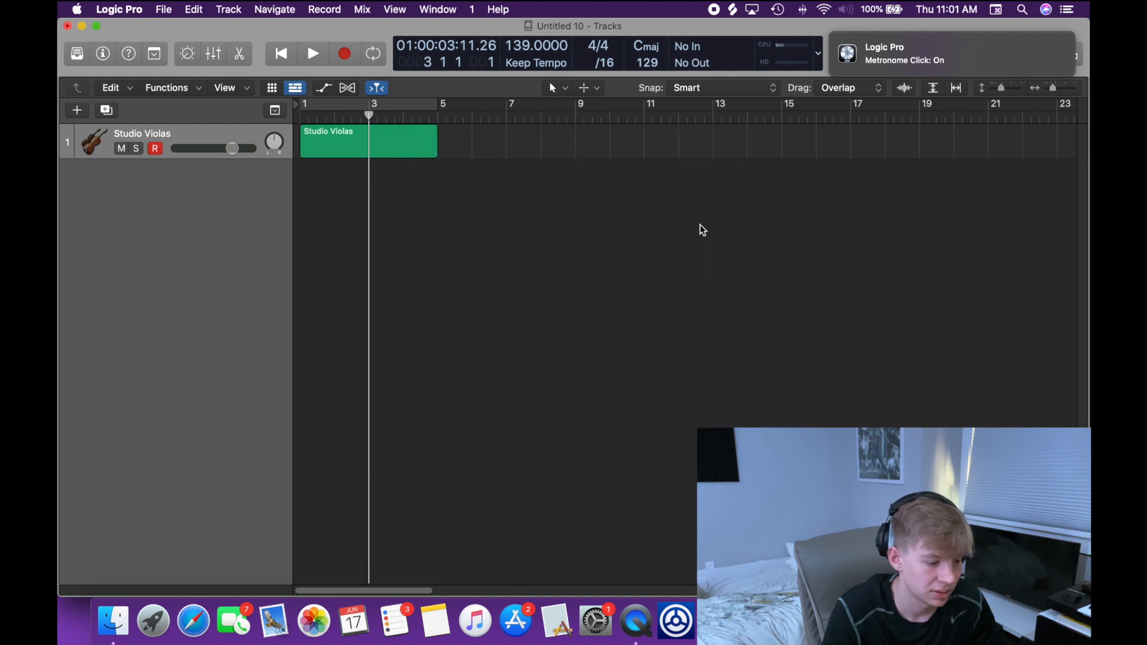
key("space")
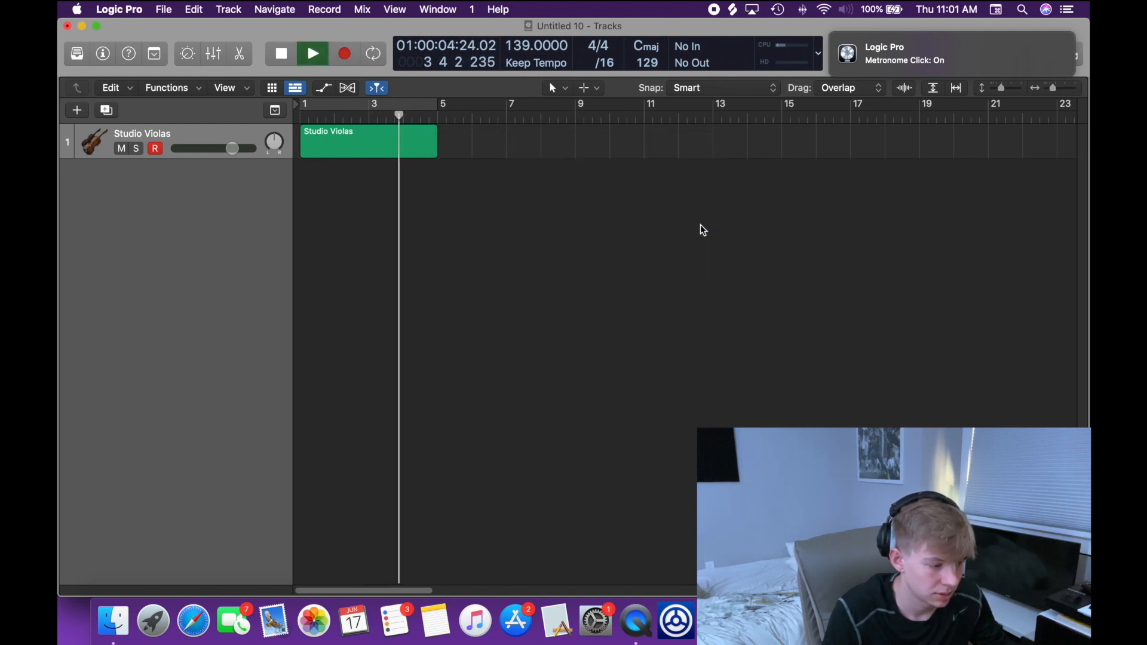
key("space")
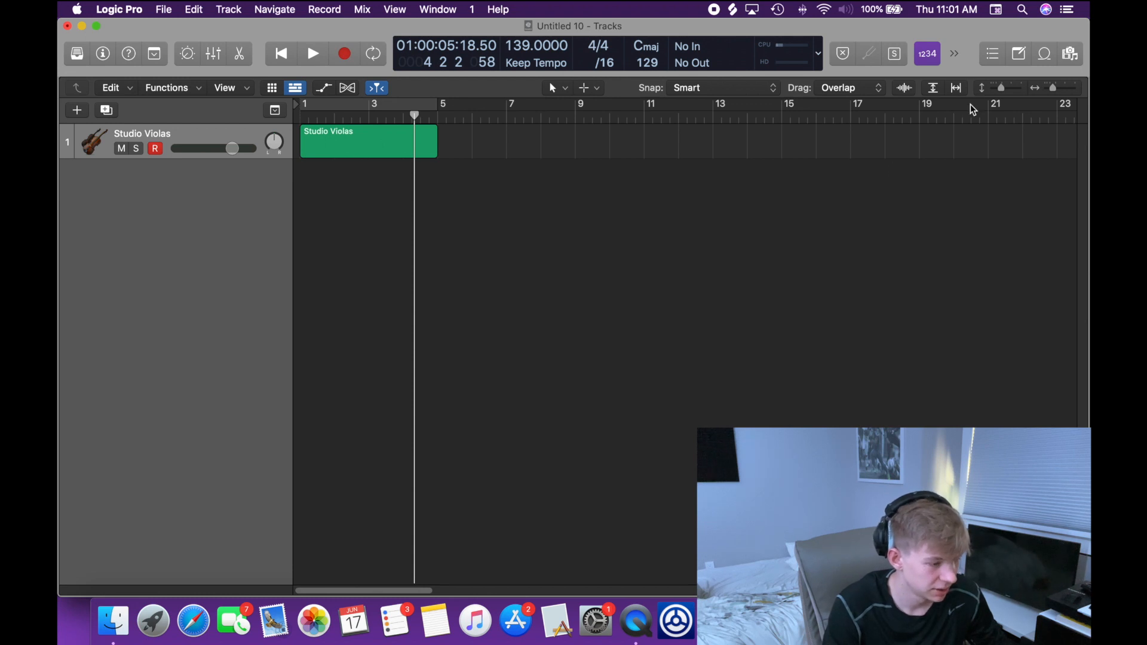
Step: View the Event list editor and close it
left_click(1002, 64)
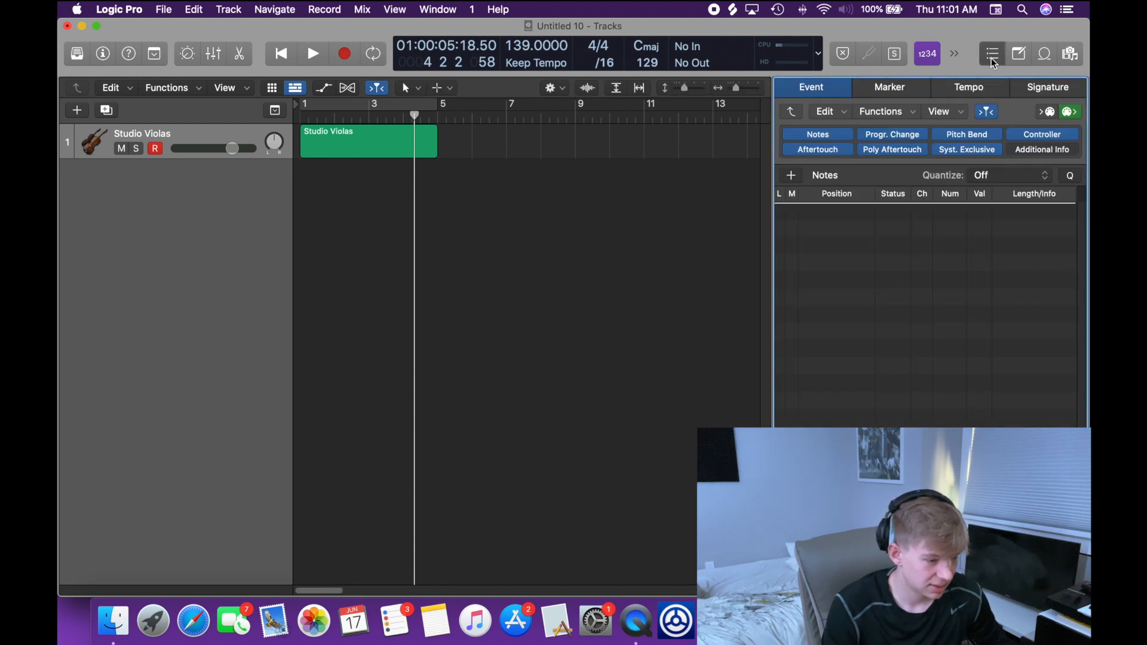
left_click(994, 58)
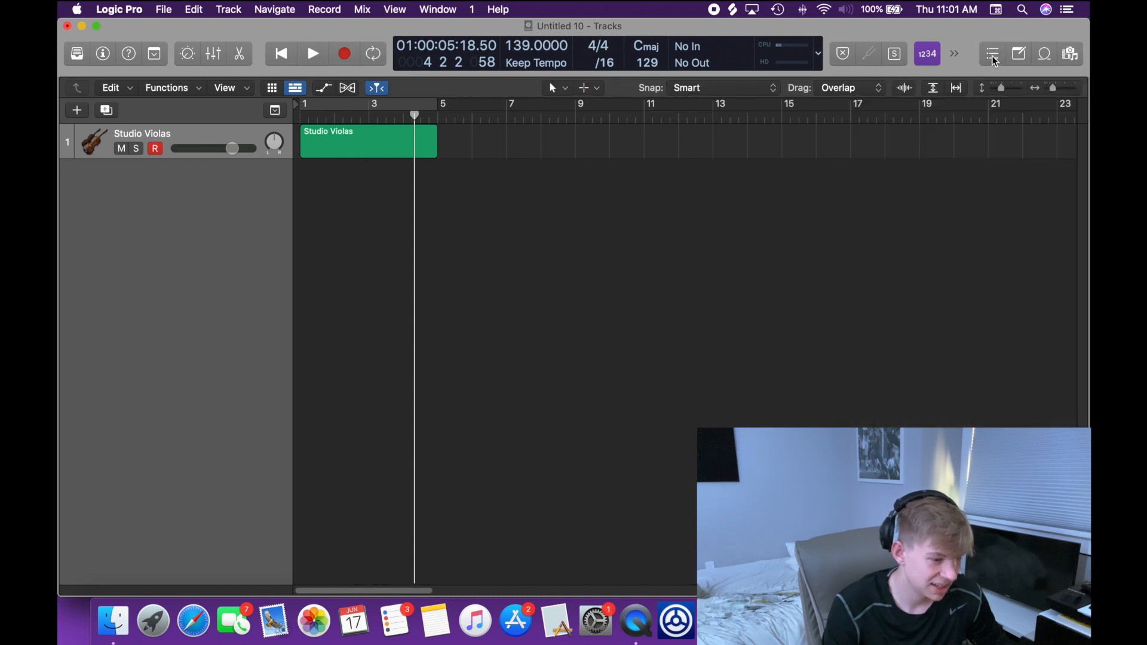
Step: Try entering test text in the project's Note Pad, delete it and close the Note Pad
left_click(1018, 54)
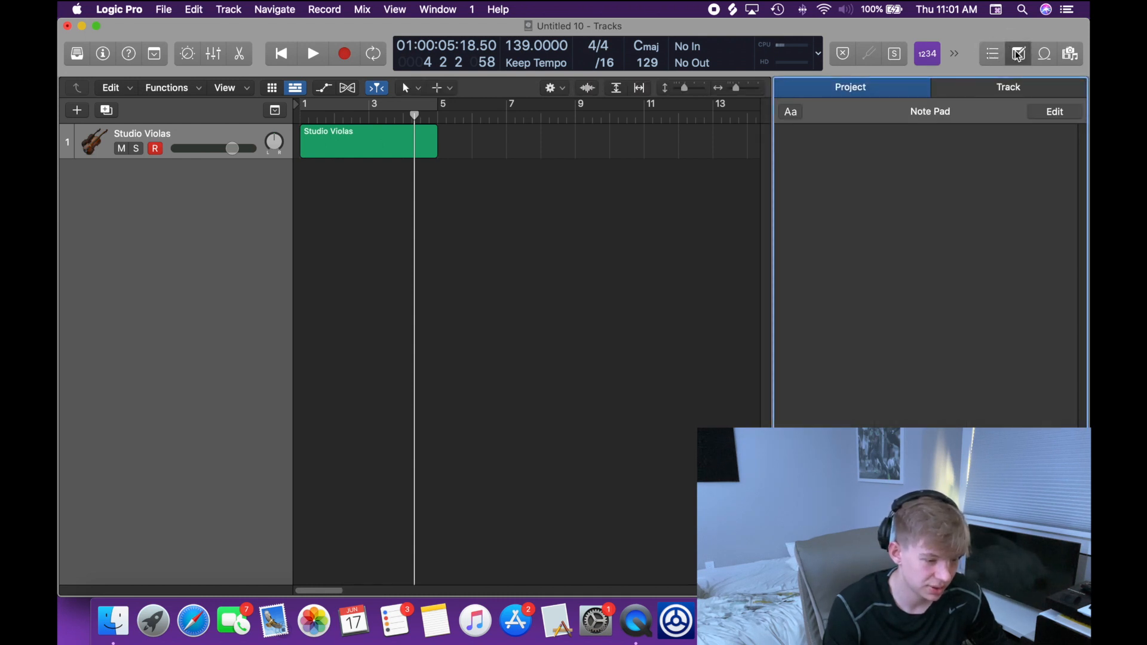
left_click(893, 168)
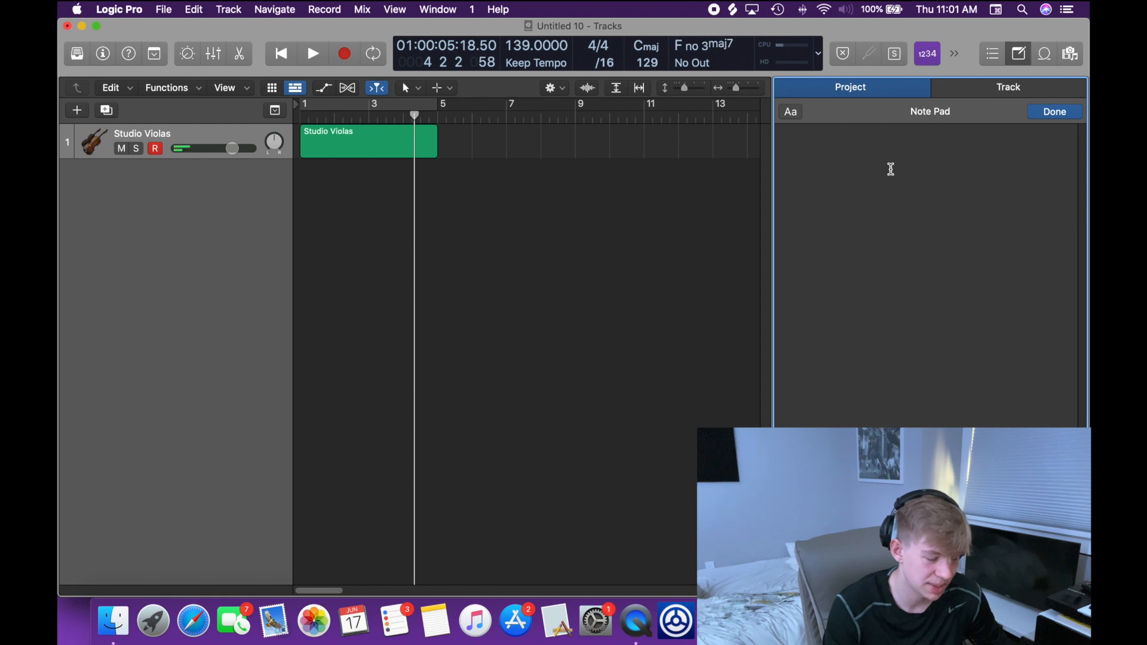
type("kjk")
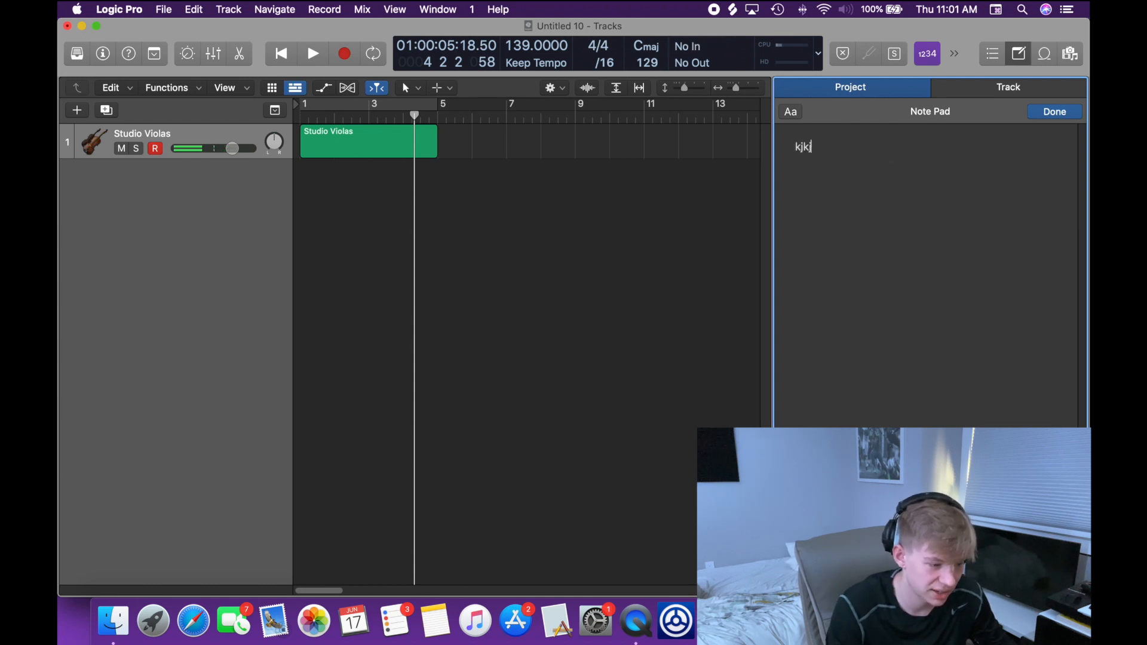
key("BackSpace")
key("BackSpace")
key("BackSpace")
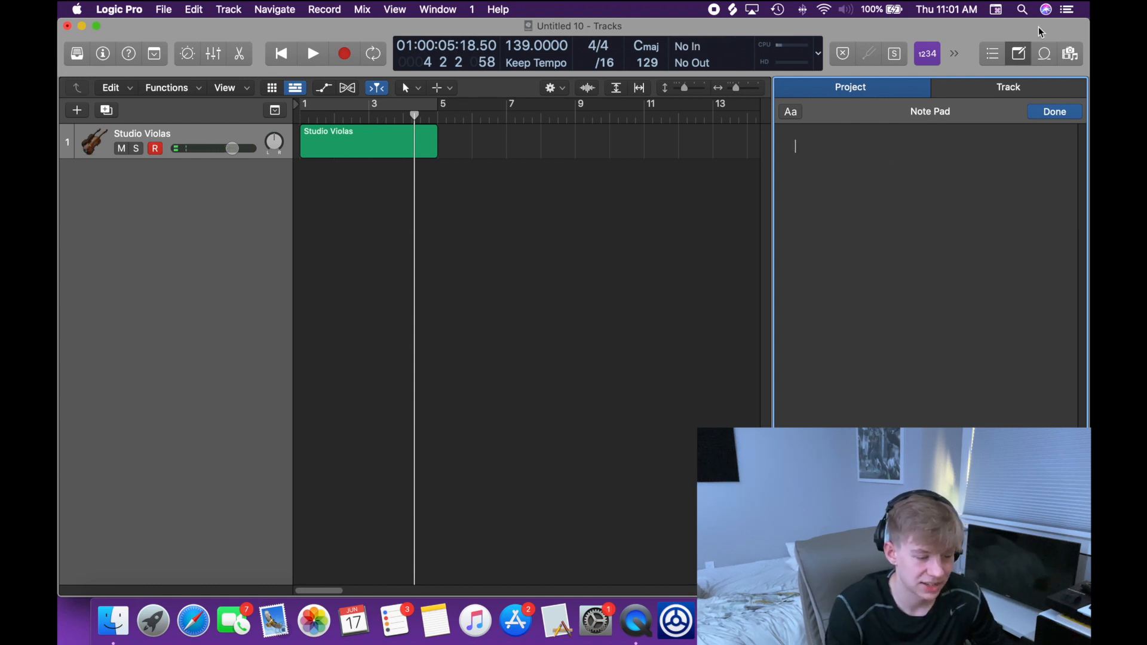
left_click(1028, 54)
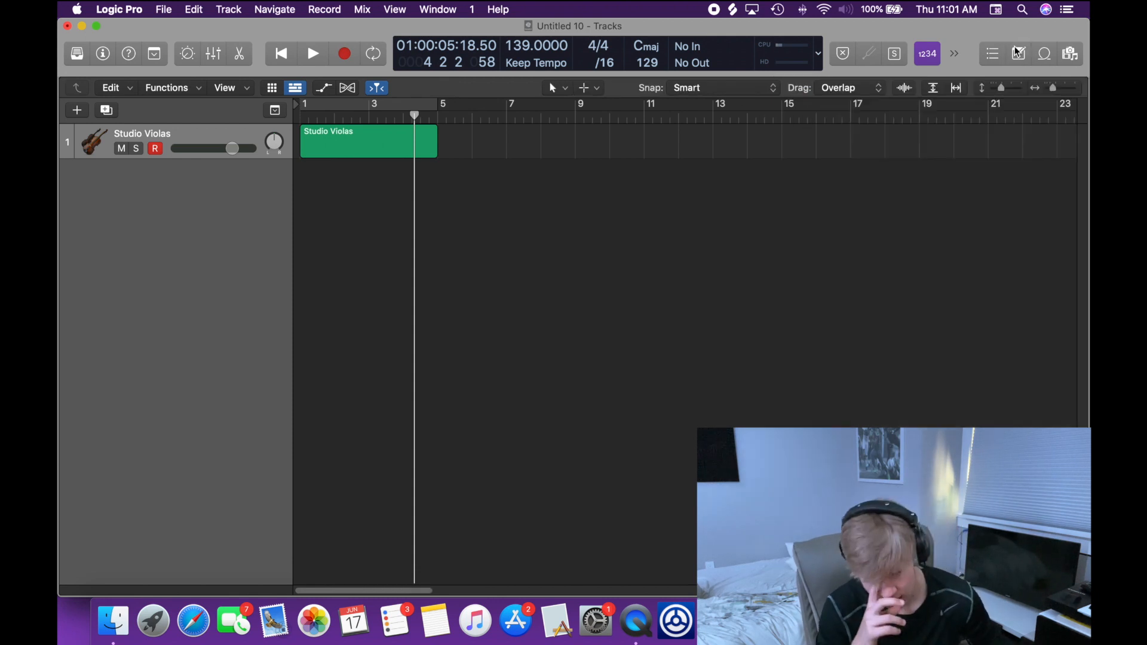
left_click(1020, 54)
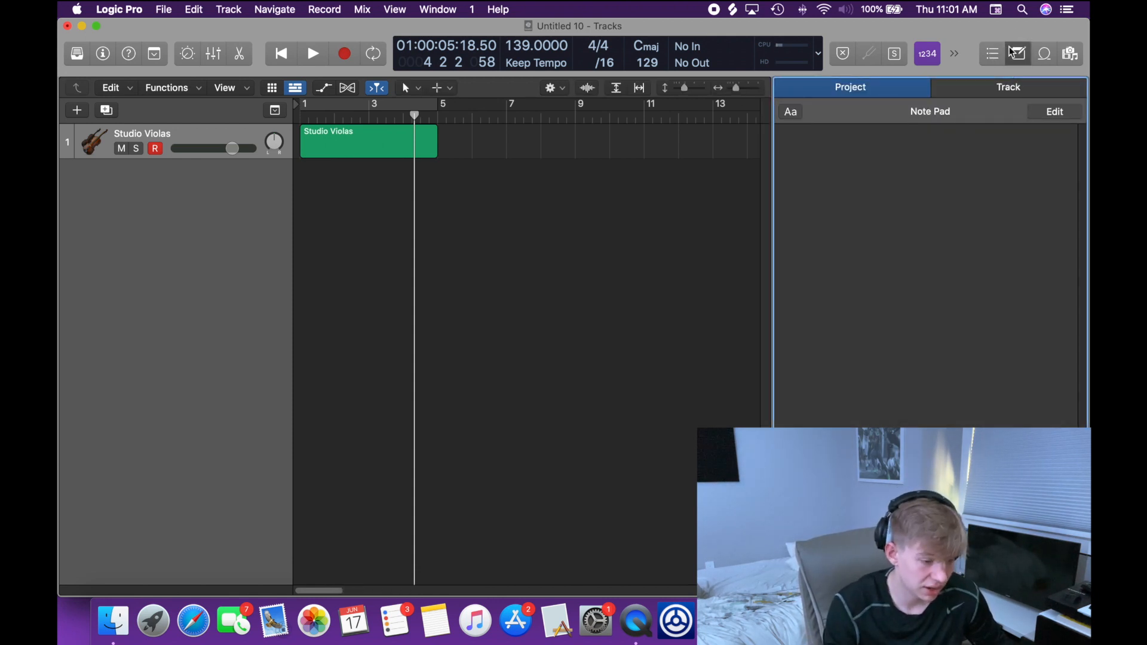
left_click(1019, 54)
Step: Browse the Apple Loops, previewing 2-Step Ahead Guitar and 12-8 Jazzy Drumset 13, and view the Genre and Instrument filters
left_click(1043, 55)
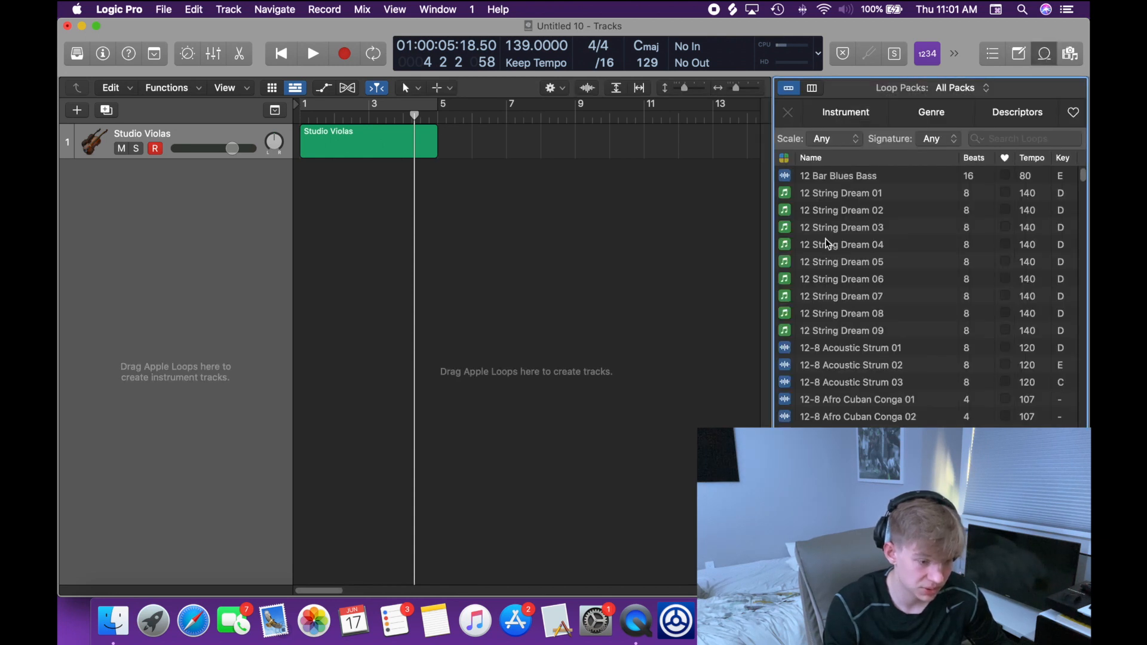
scroll(862, 366, "down", 5)
left_click(849, 424)
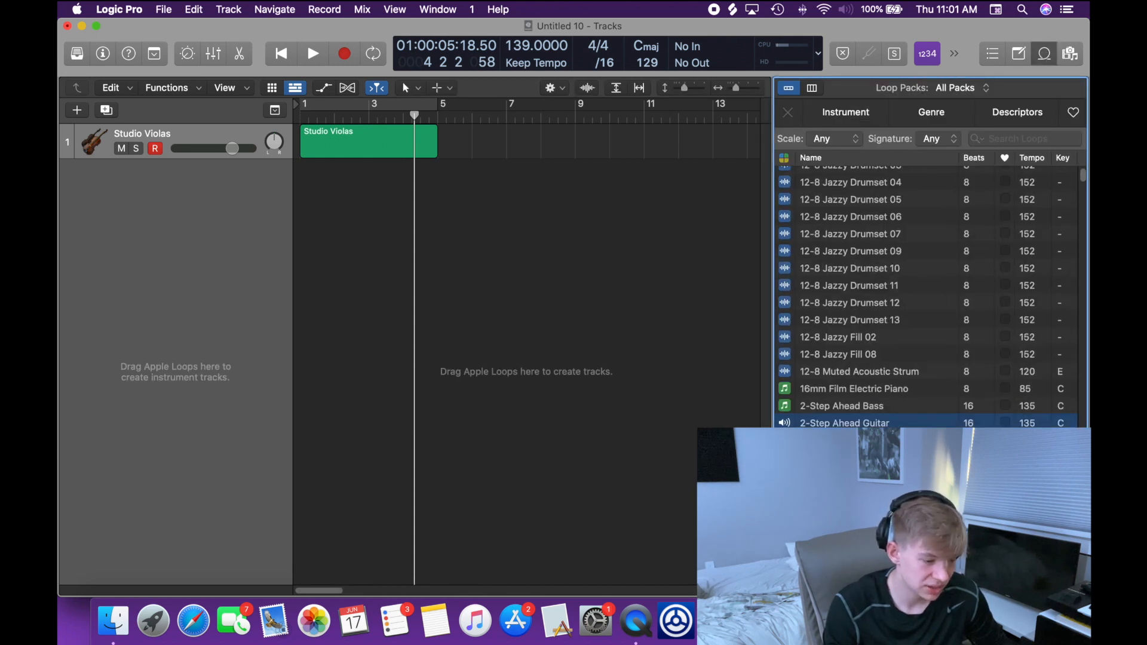
left_click(848, 321)
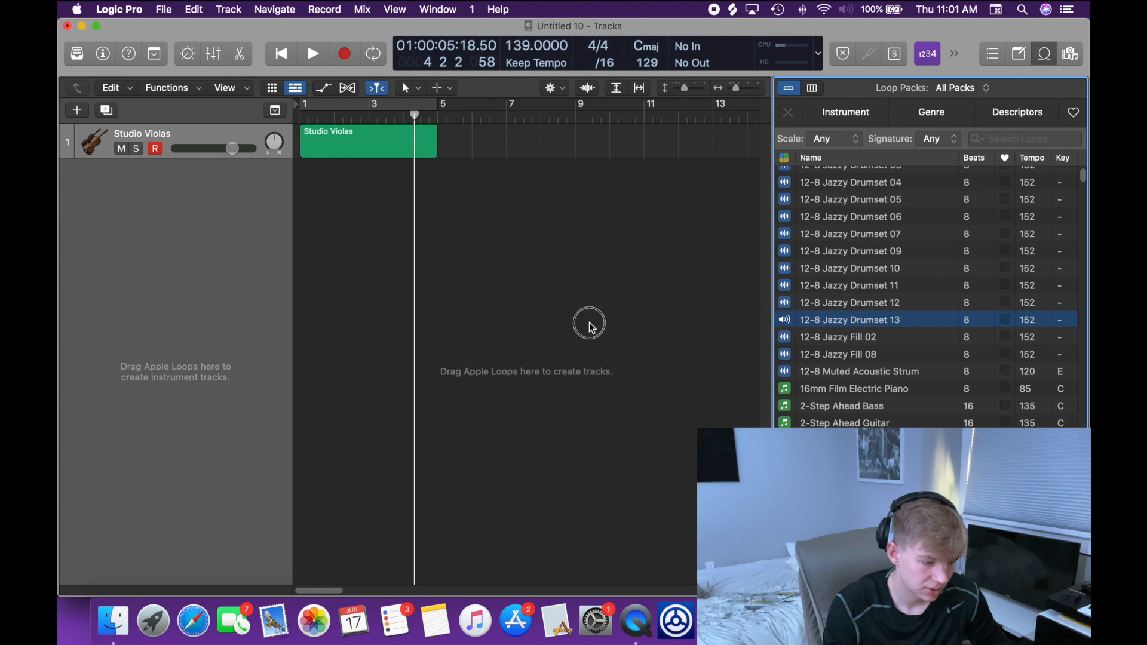
mouse_move(783, 321)
left_mouse_down()
mouse_move(406, 336)
mouse_move(739, 305)
mouse_move(789, 322)
mouse_move(381, 291)
mouse_move(361, 300)
mouse_move(732, 289)
mouse_move(804, 320)
left_mouse_up()
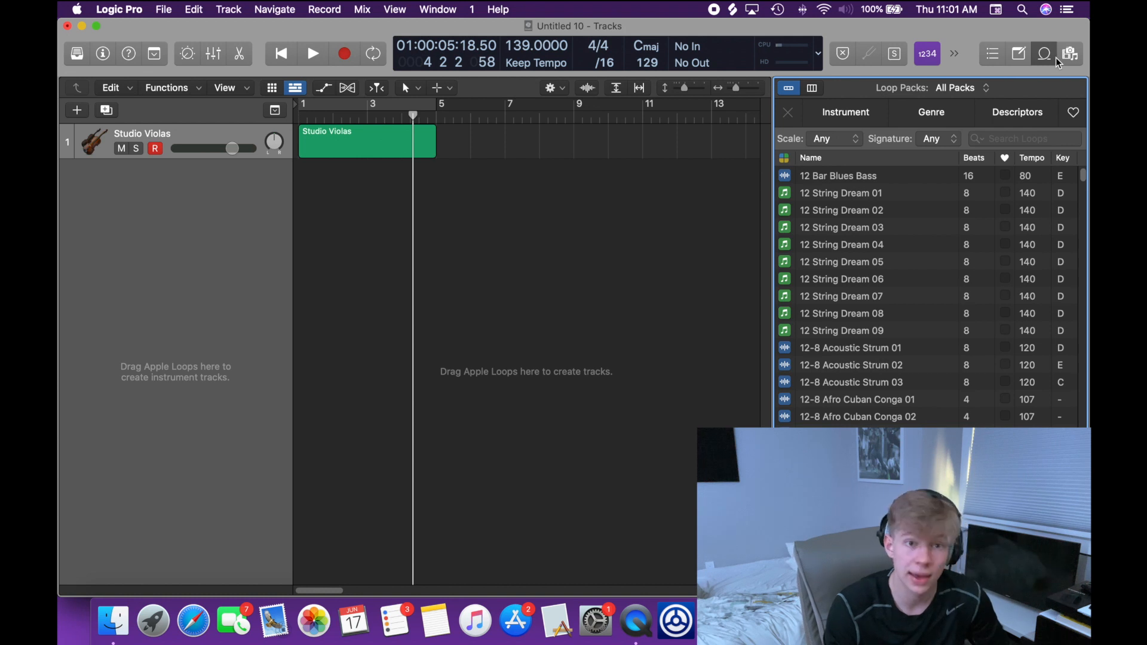
left_click(955, 120)
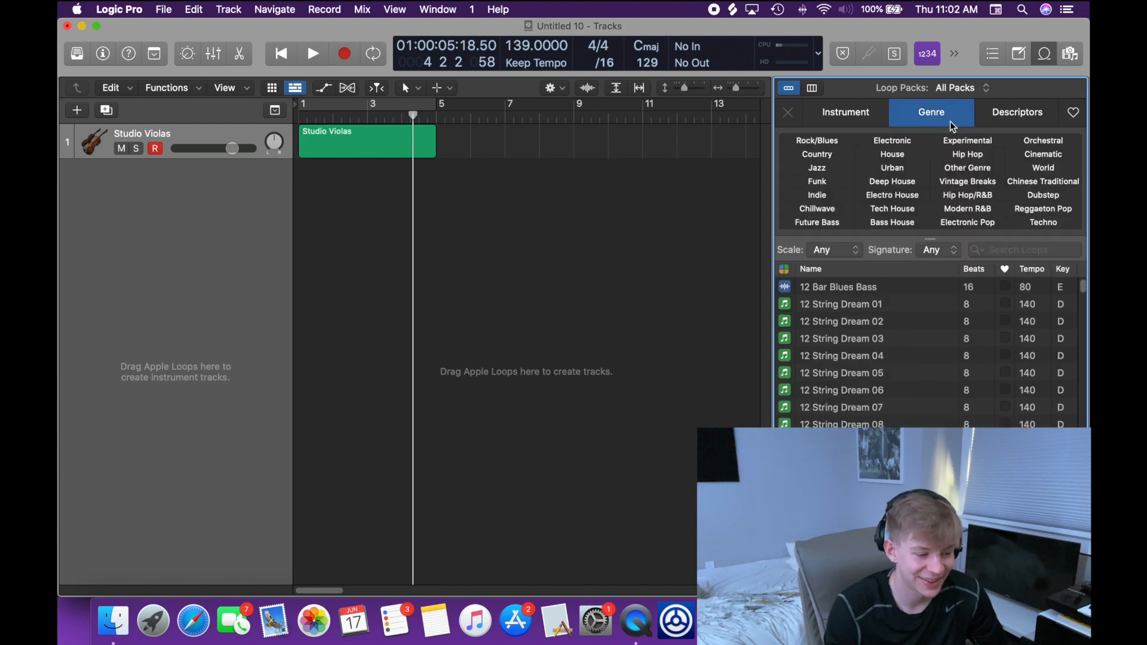
left_click(859, 117)
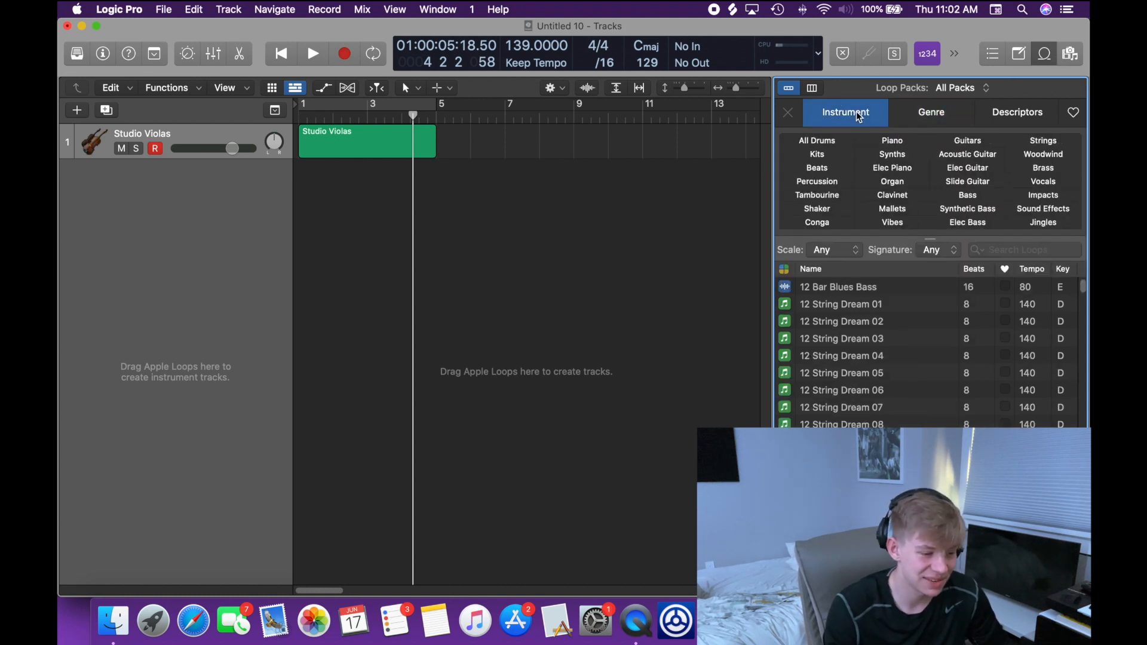
Step: View the project's audio files, then browse all files from the Desktop's (A)DRUM KITS to the Cymatics 808 Mob pack's Drums - One Shots > Cymbals > Hihats - Open
left_click(1070, 53)
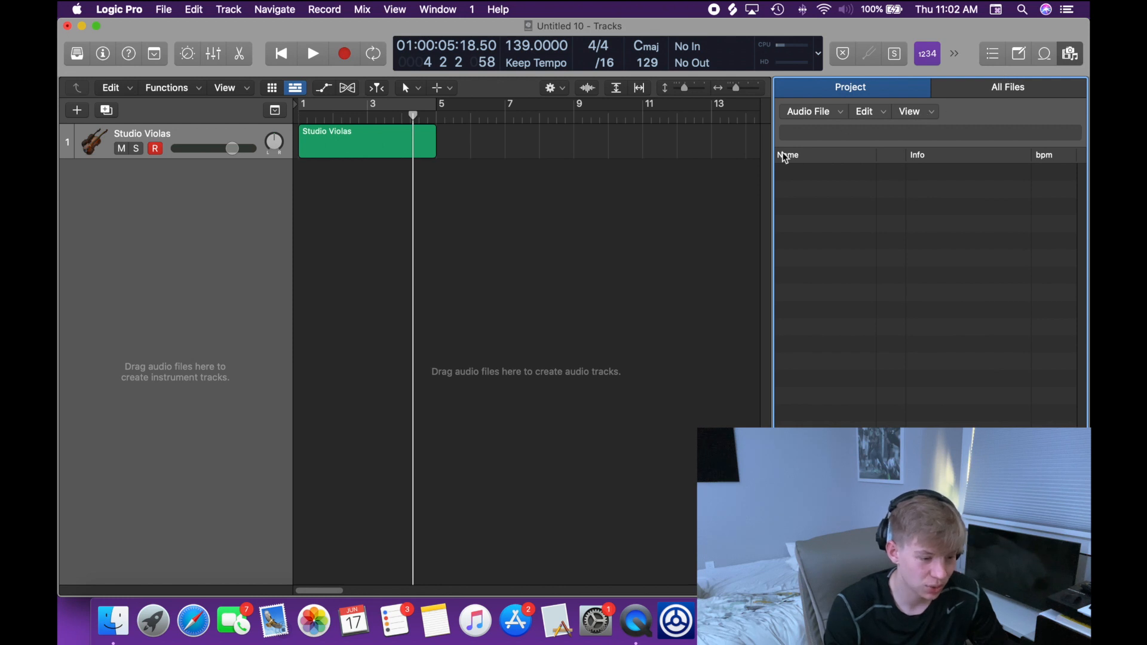
left_click(1009, 88)
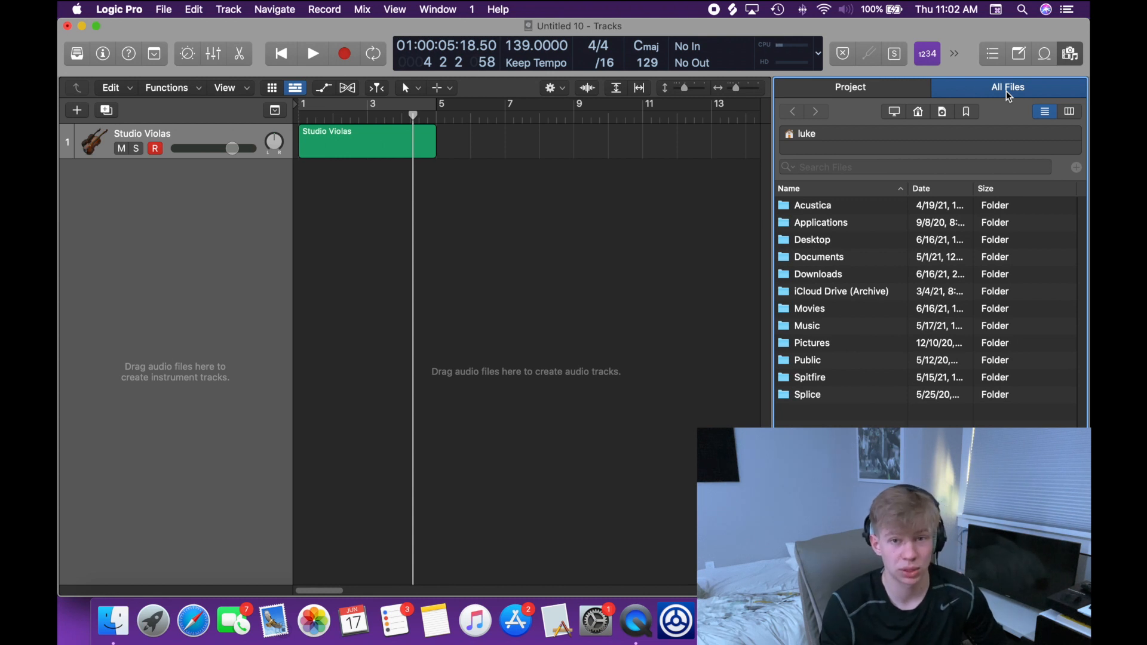
double_click(810, 240)
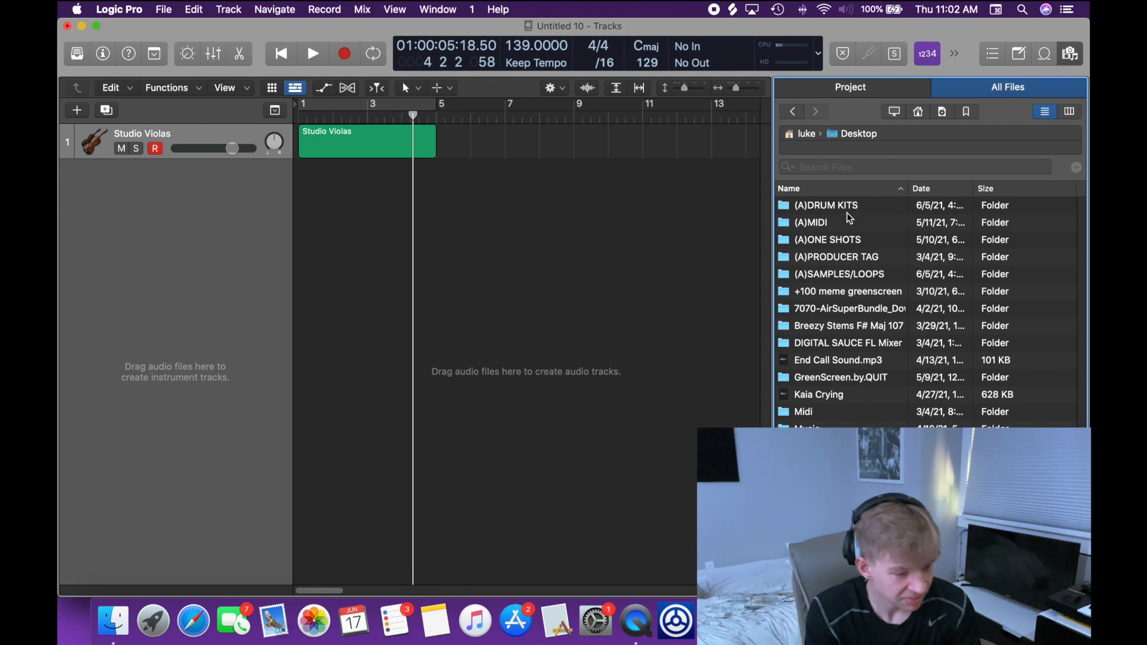
double_click(788, 205)
double_click(842, 361)
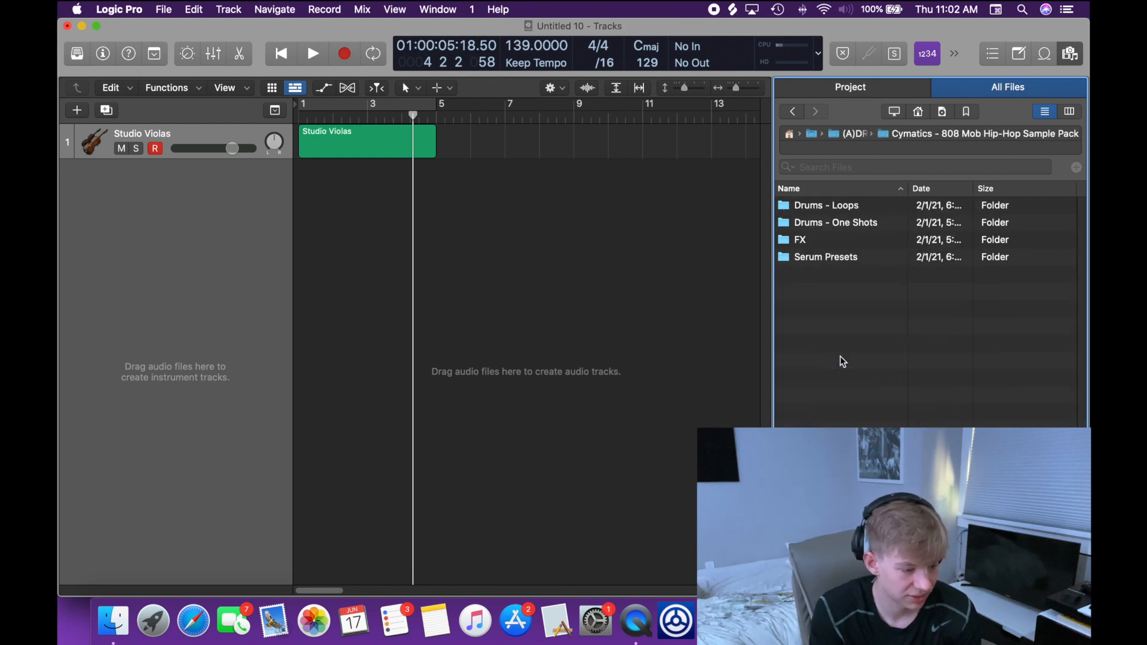
double_click(861, 224)
left_click(835, 250)
double_click(833, 244)
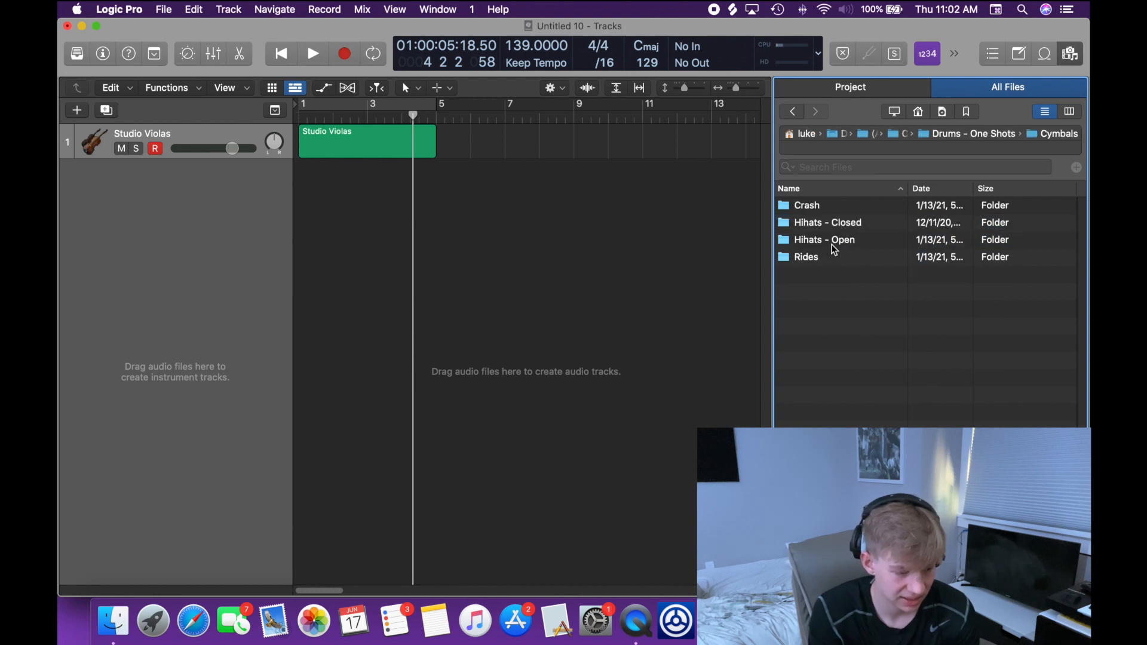
double_click(833, 240)
Step: Place the third Cymatics 808 Mob open hi-hat sample on a new audio track at bar 4 and delete its region
left_click_drag(834, 241, 408, 239)
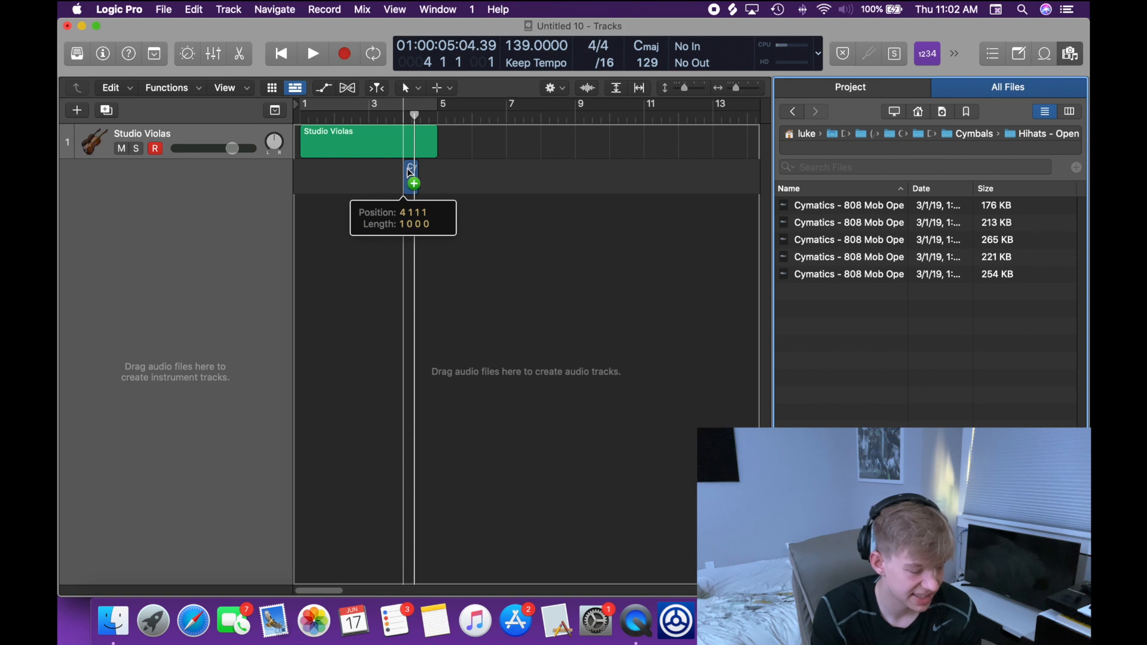
key("BackSpace")
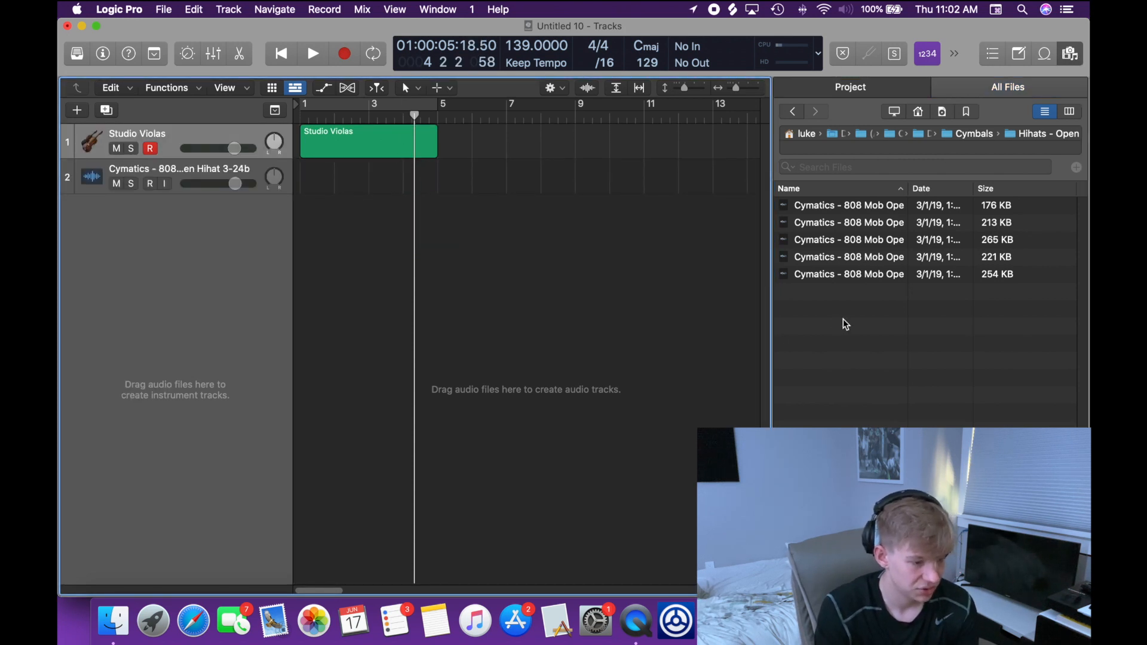
left_click(1070, 53)
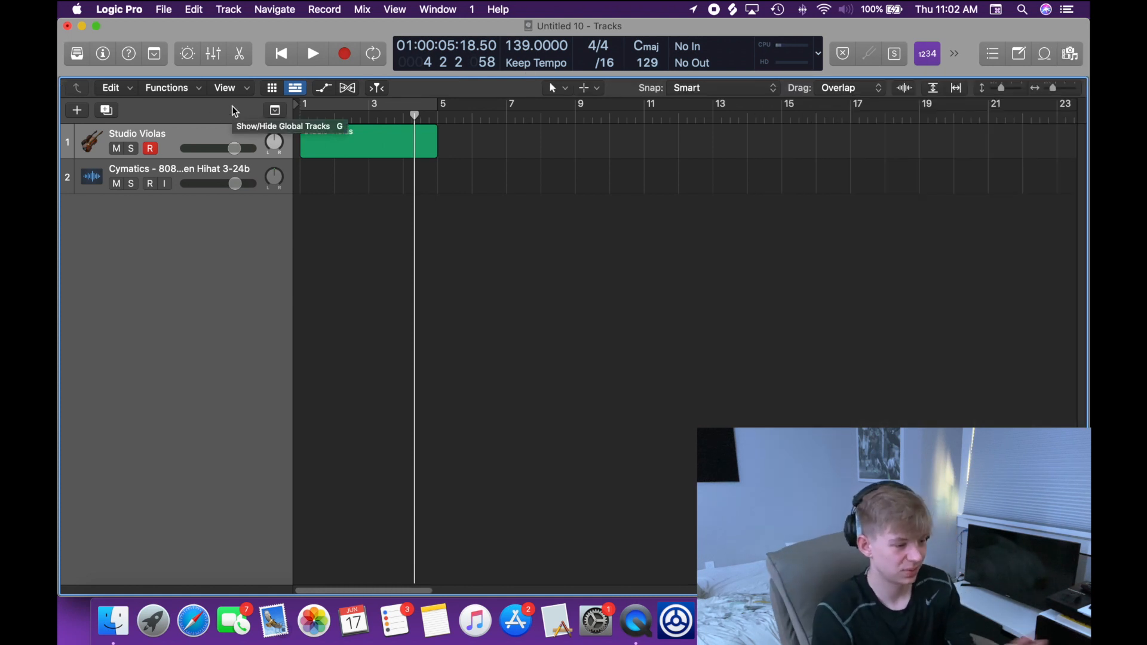
Step: Open the General preferences and view the Project Handling, Editing, Cycle, Catch, Notifications and Accessibility settings
left_click(112, 10)
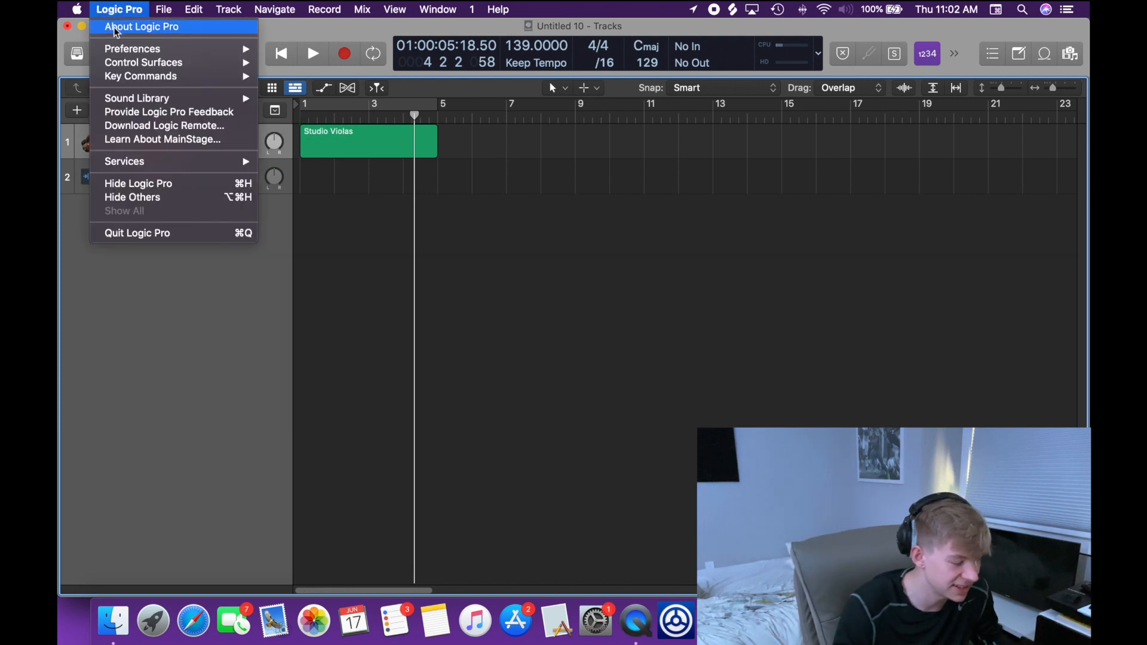
mouse_move(214, 46)
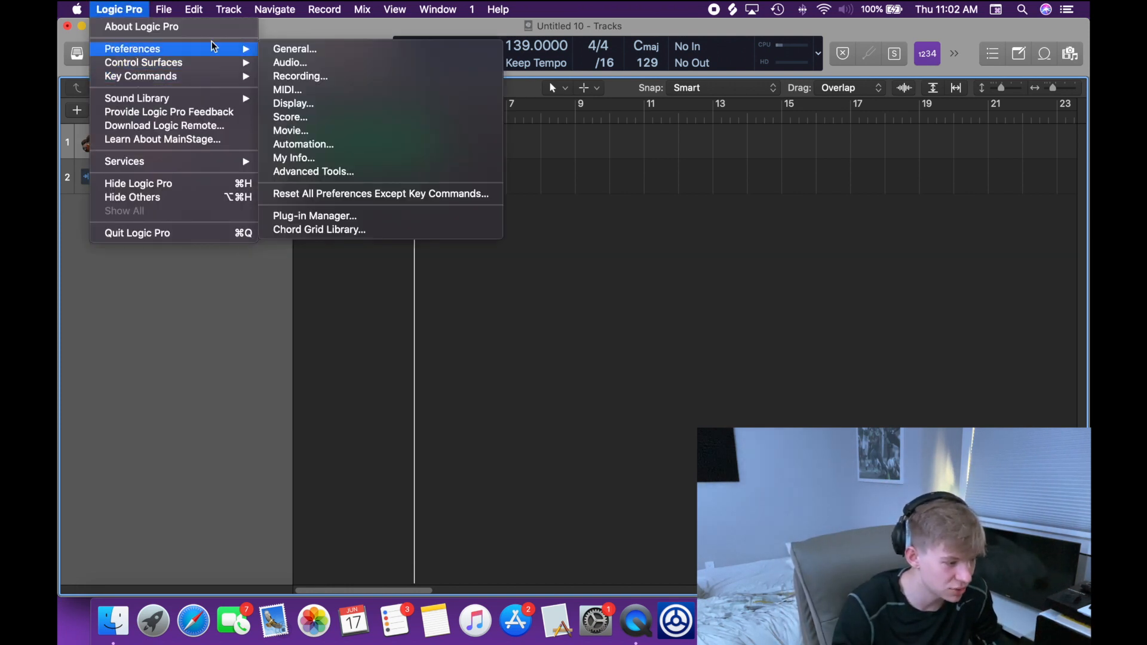
left_click(282, 51)
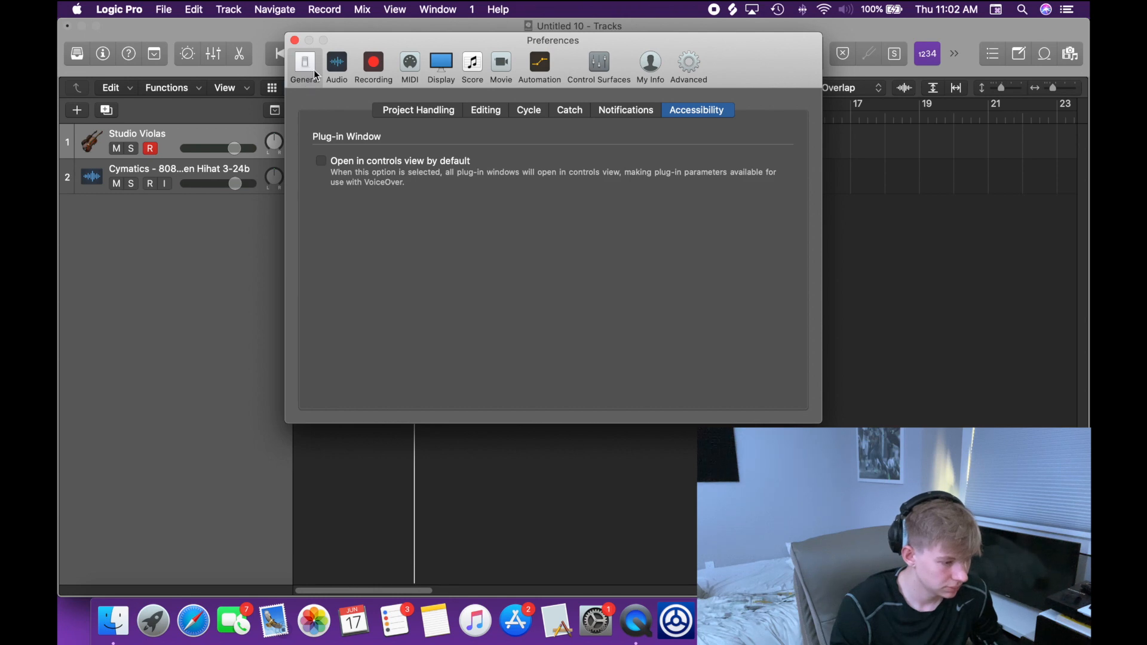
left_click(423, 109)
left_click(481, 108)
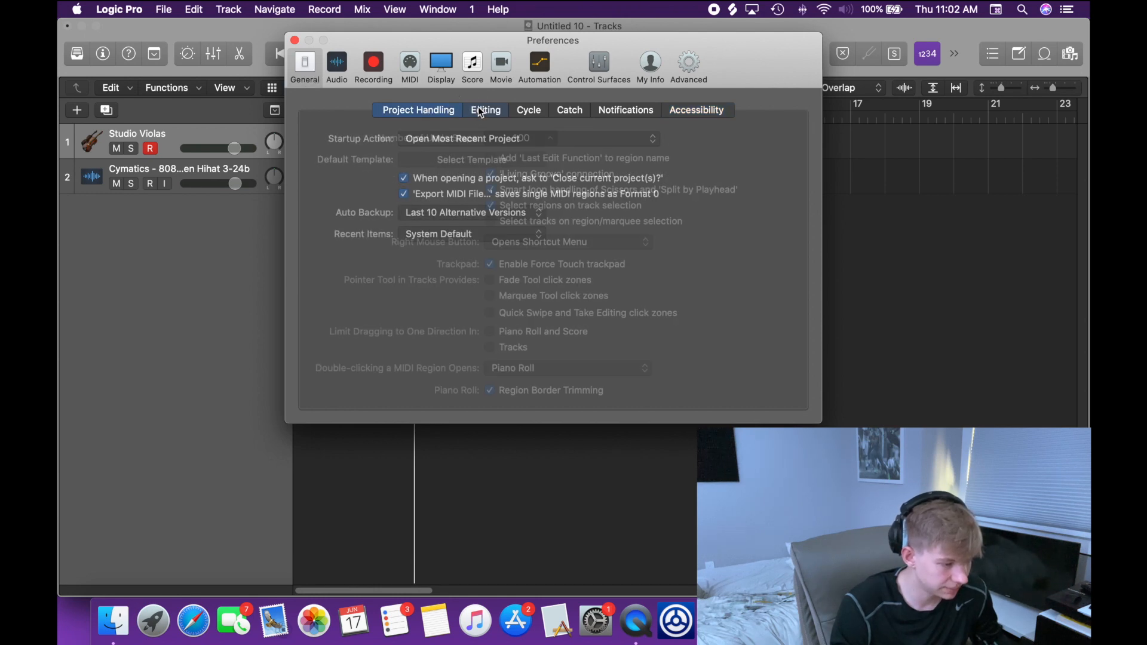
left_click(528, 109)
left_click(570, 109)
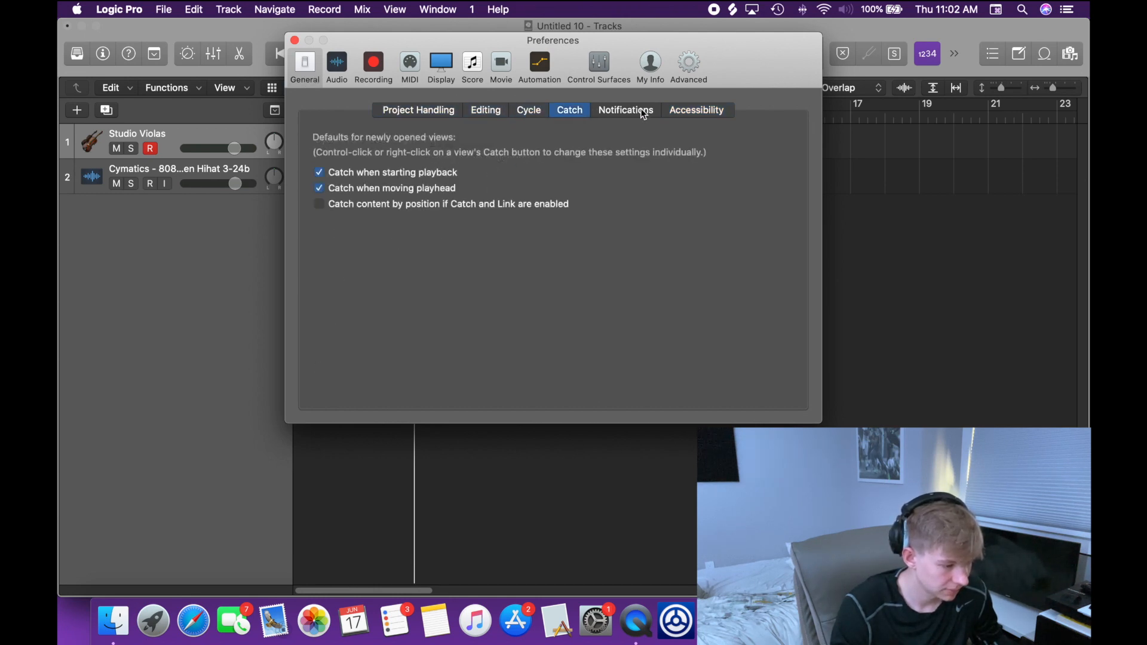
left_click(626, 109)
left_click(696, 111)
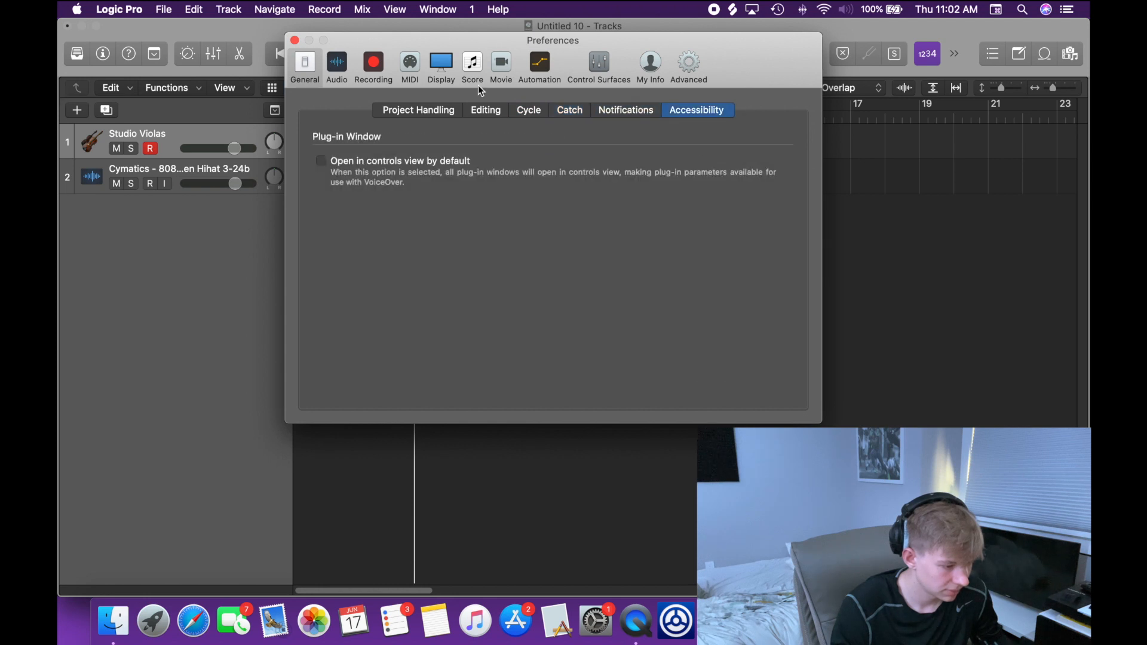
Step: Open the Audio device preferences and view the available output and input devices, leaving the selection as it is
left_click(349, 73)
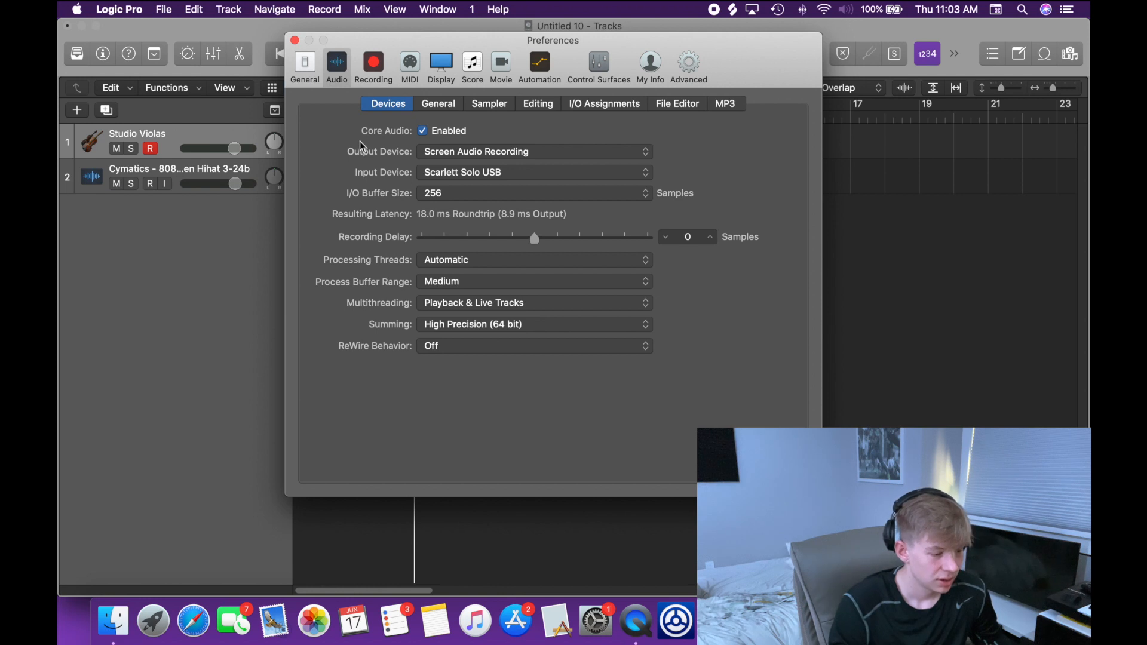
left_click(450, 152)
left_click(362, 149)
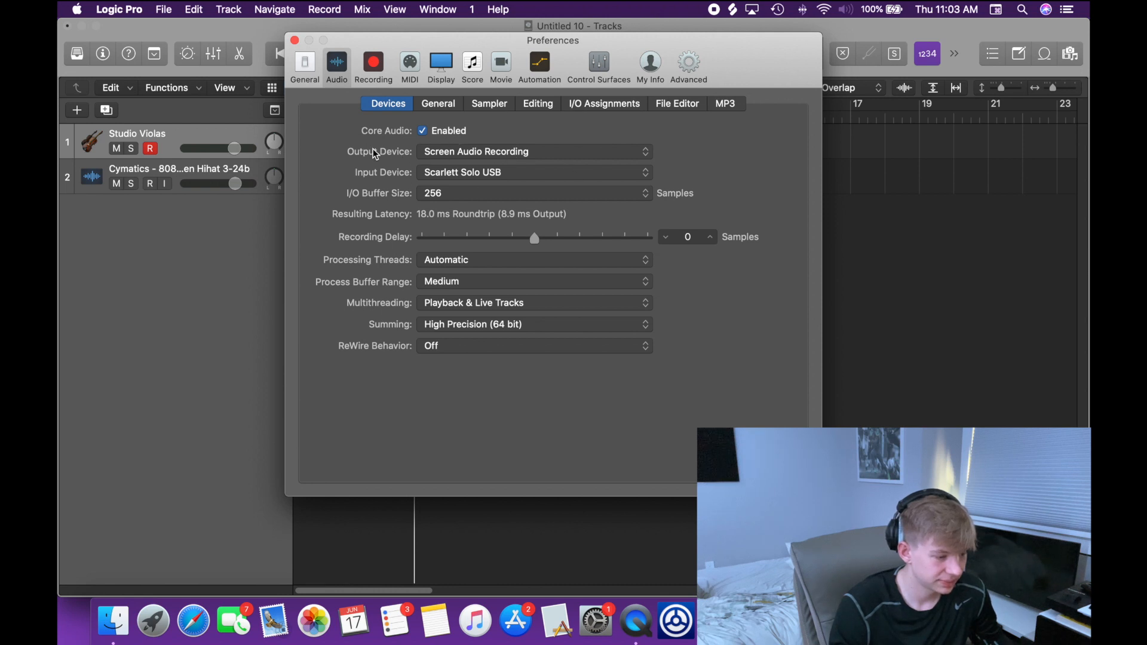
left_click(432, 170)
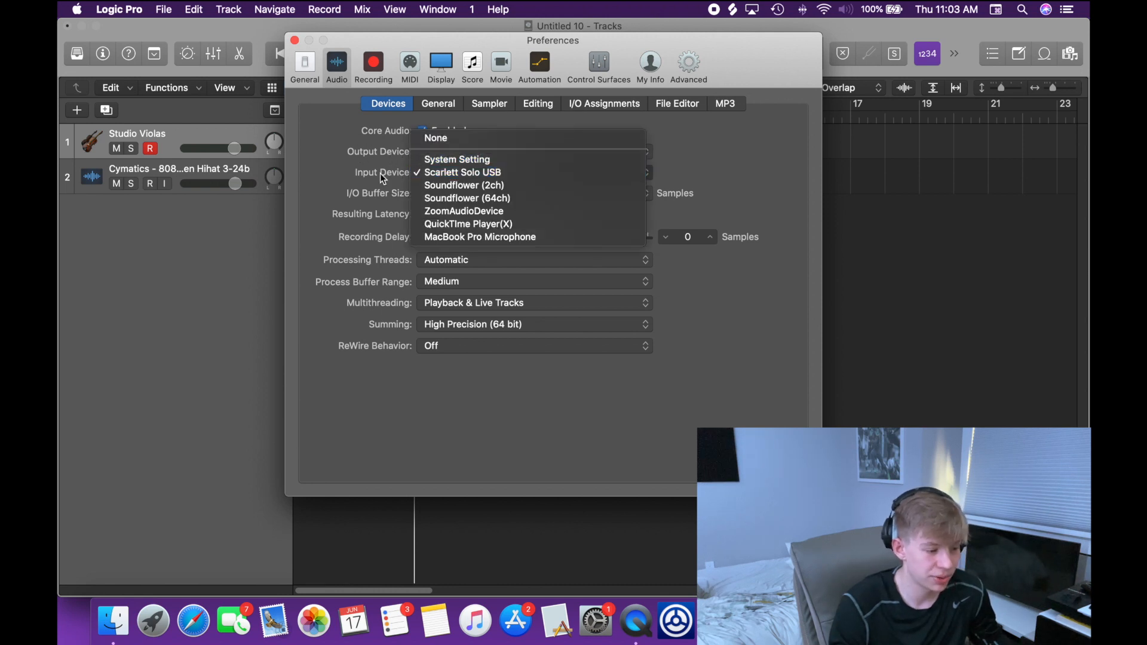
left_click(380, 174)
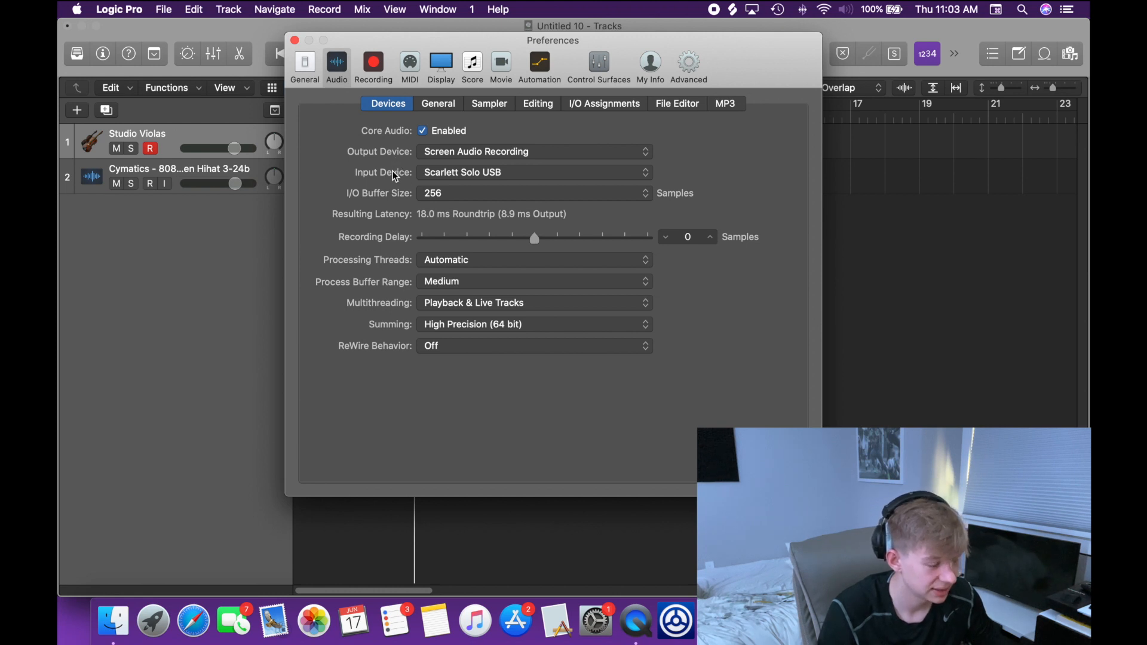
Step: View the I/O buffer size choices, set the buffer to 32 samples and check the resulting latency
left_click(433, 196)
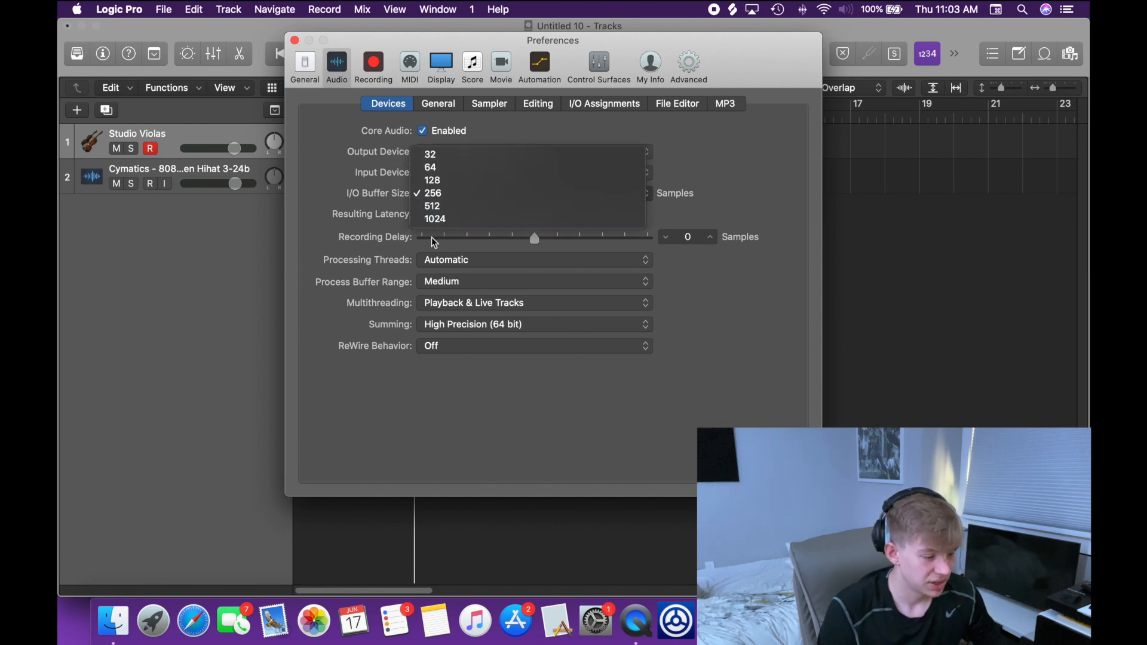
left_click(366, 188)
left_click(442, 196)
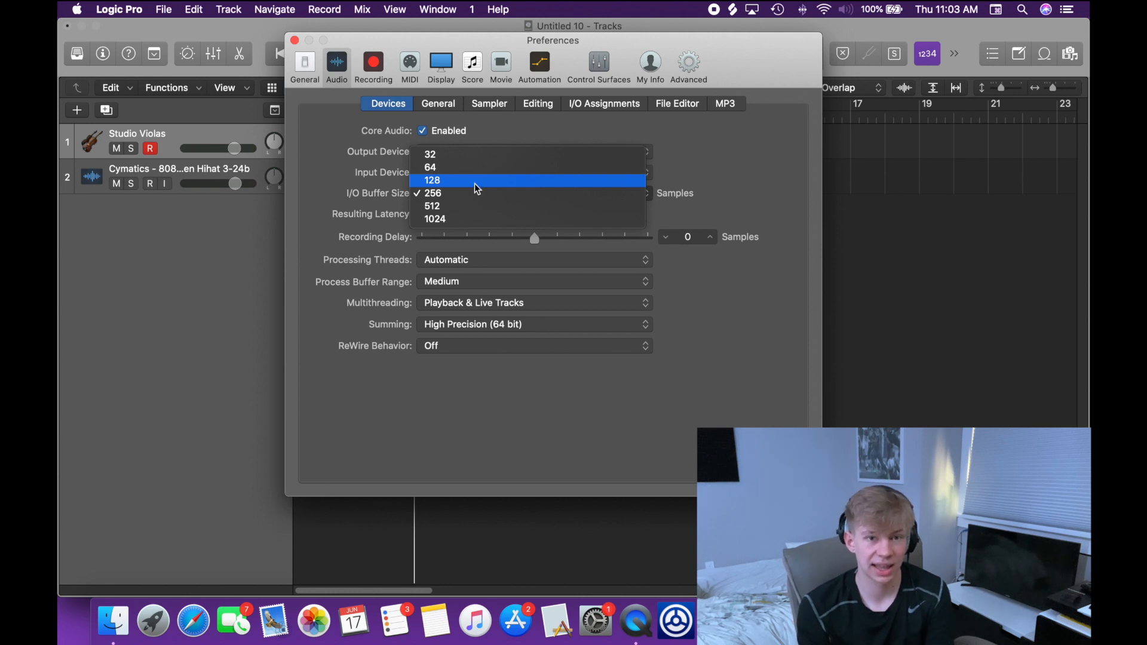
left_click(383, 168)
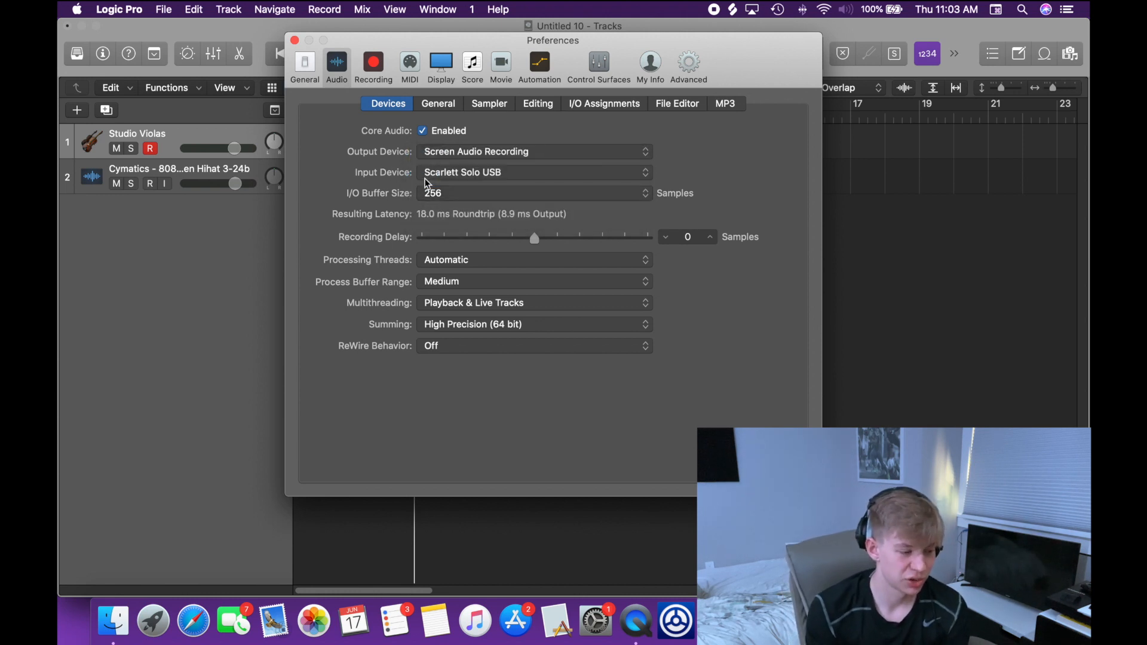
left_click(427, 184)
left_click(433, 153)
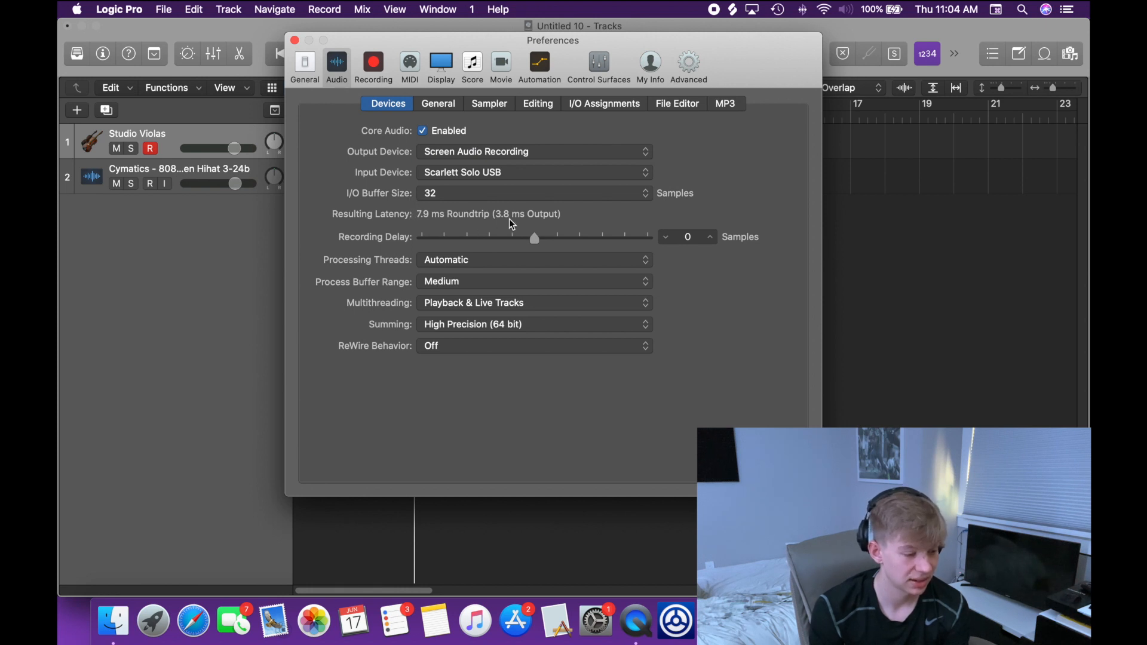
mouse_move(517, 224)
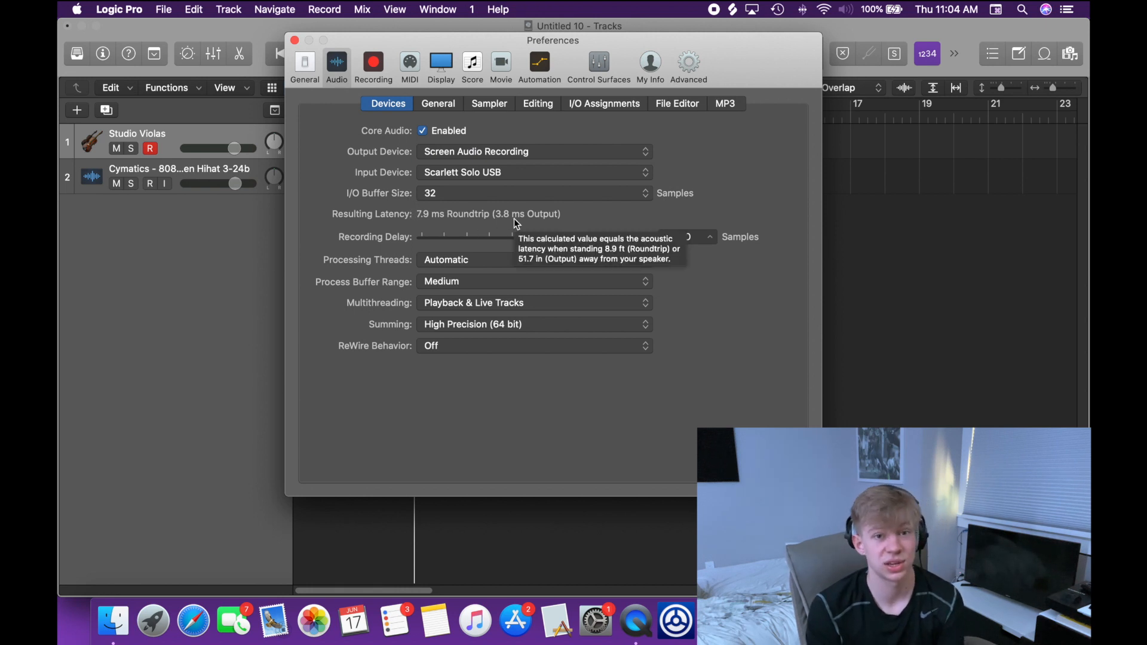
Step: Try I/O buffer sizes of 1024 and 128 samples, and set the buffer back to 256 samples
left_click(455, 192)
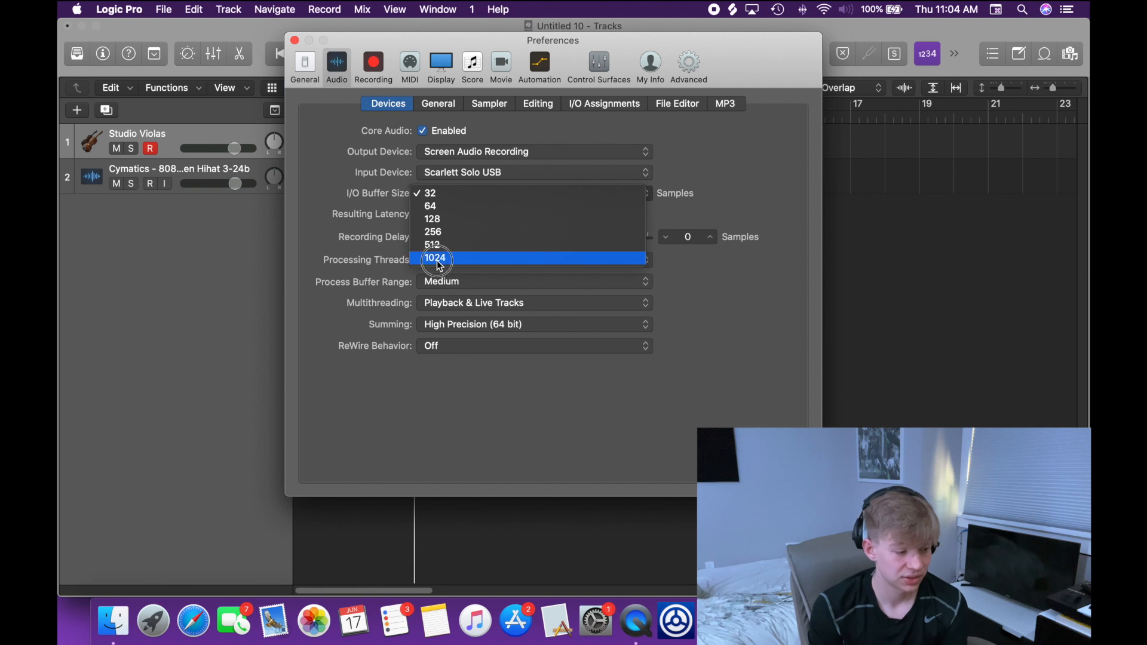
left_click(433, 256)
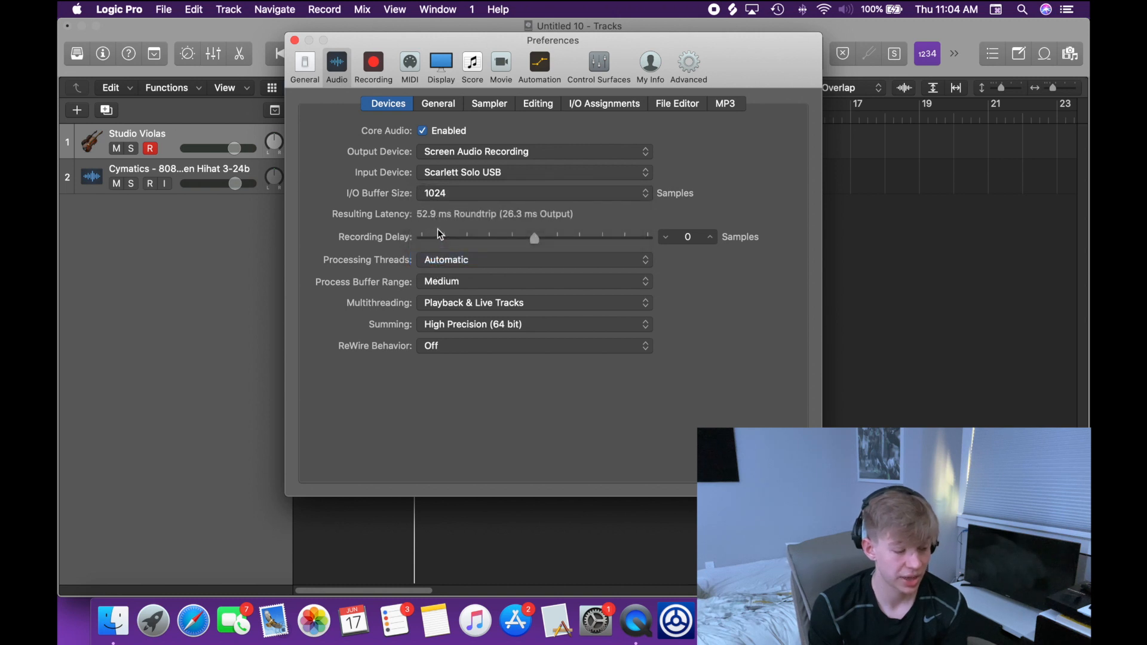
left_click(429, 199)
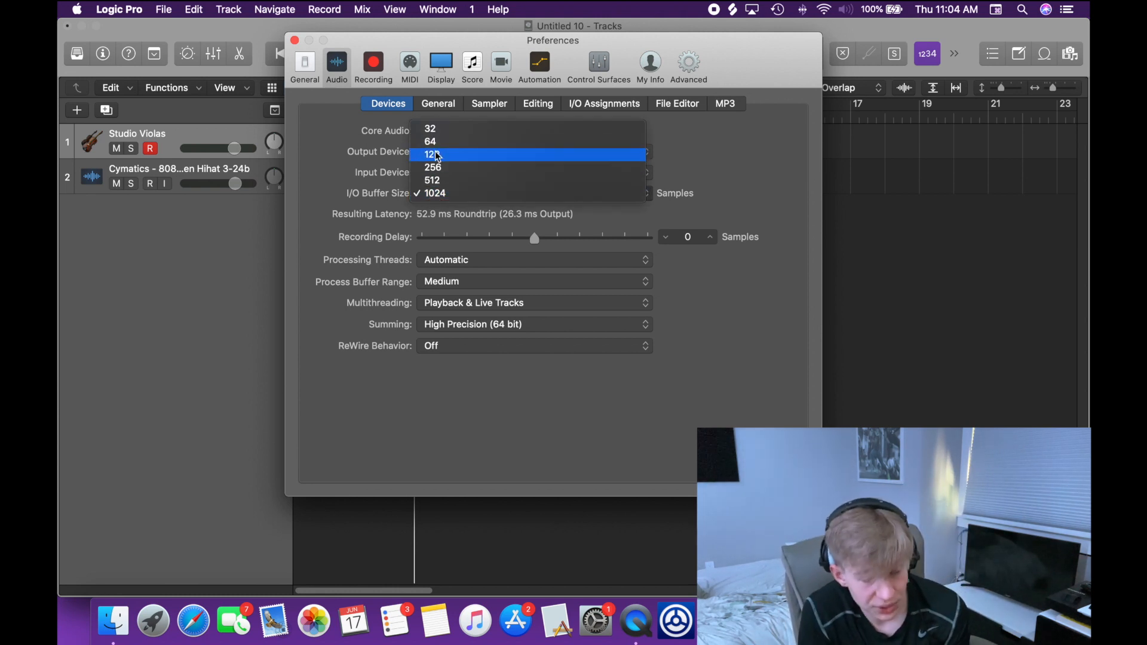
left_click(465, 157)
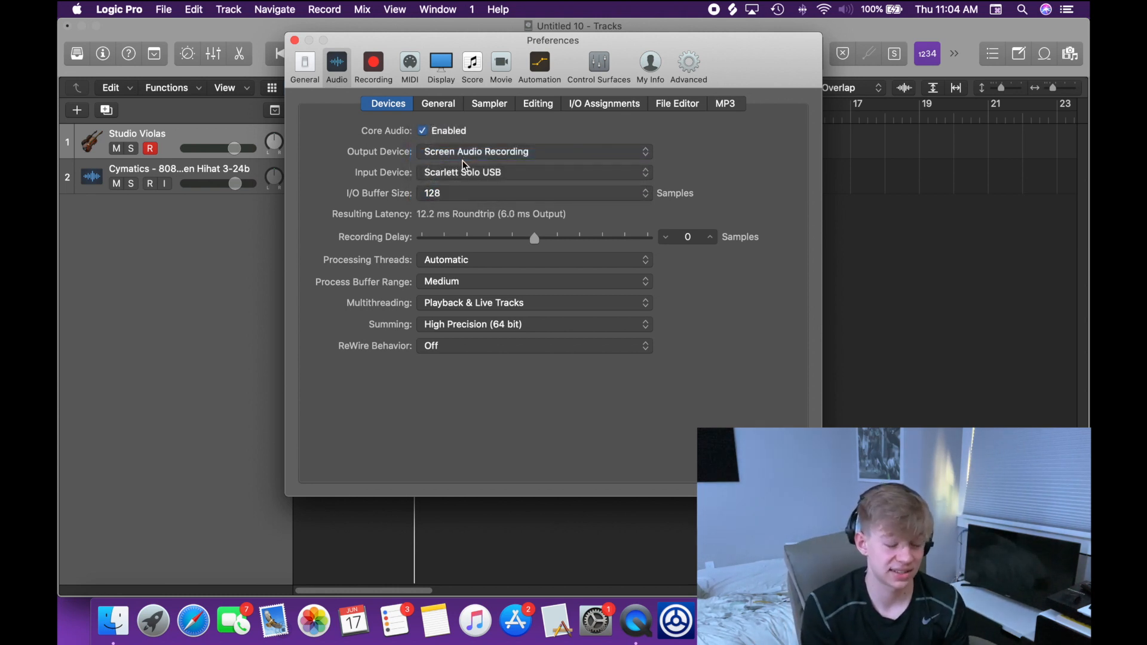
left_click(441, 196)
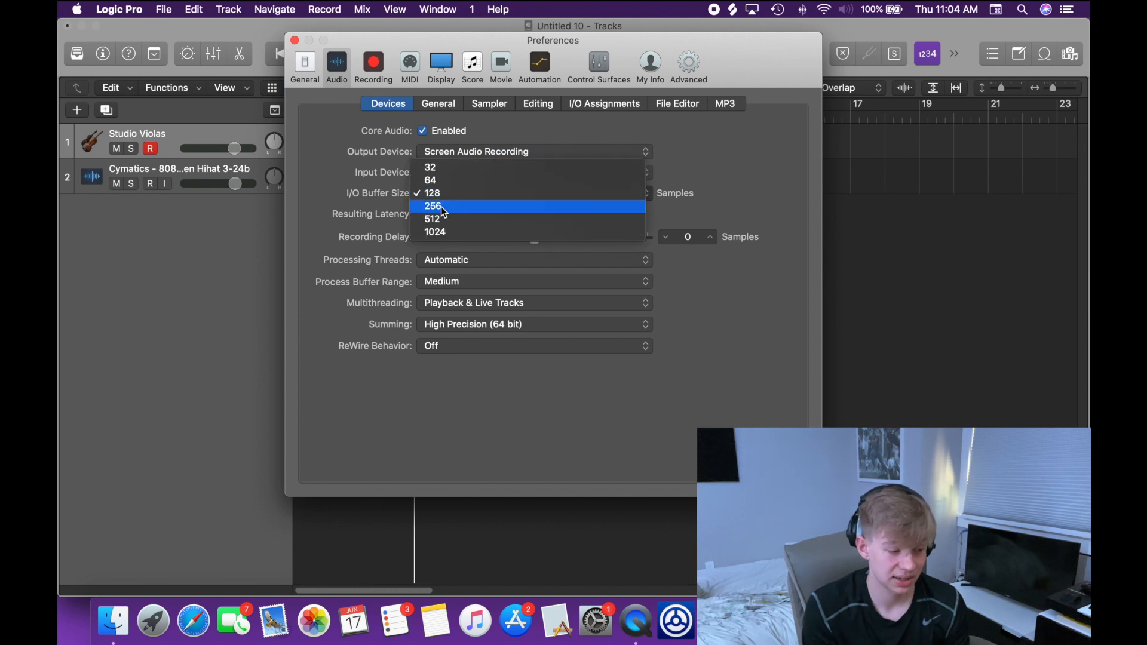
left_click(437, 208)
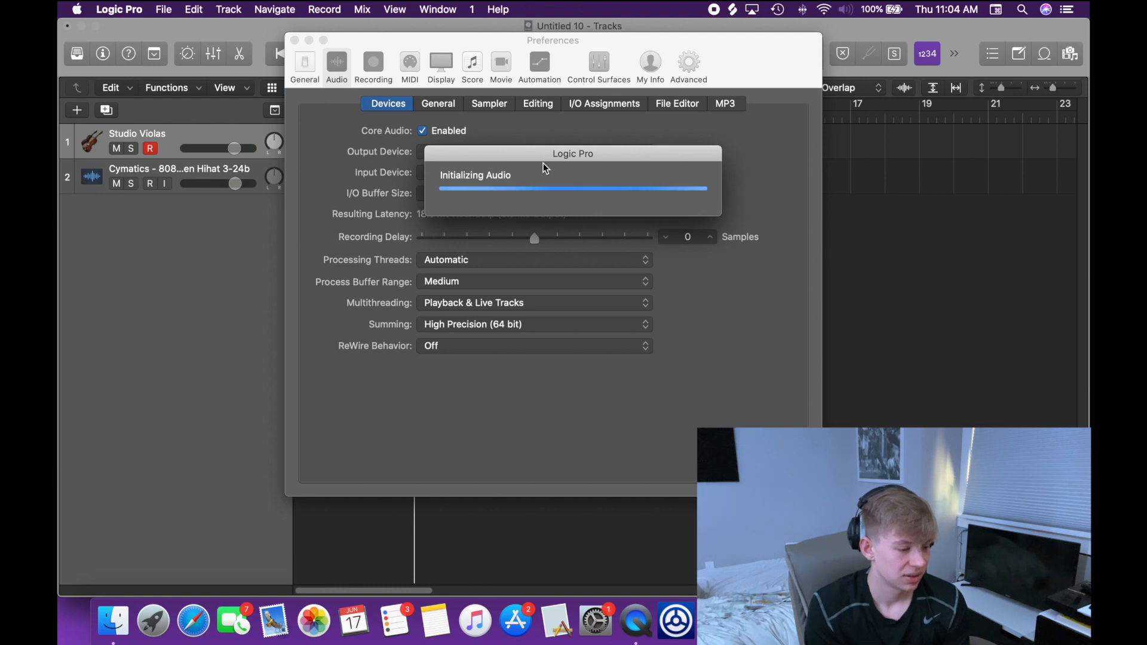
Step: View the My Info and Advanced preferences and close the Preferences window
left_click(641, 68)
left_click(683, 66)
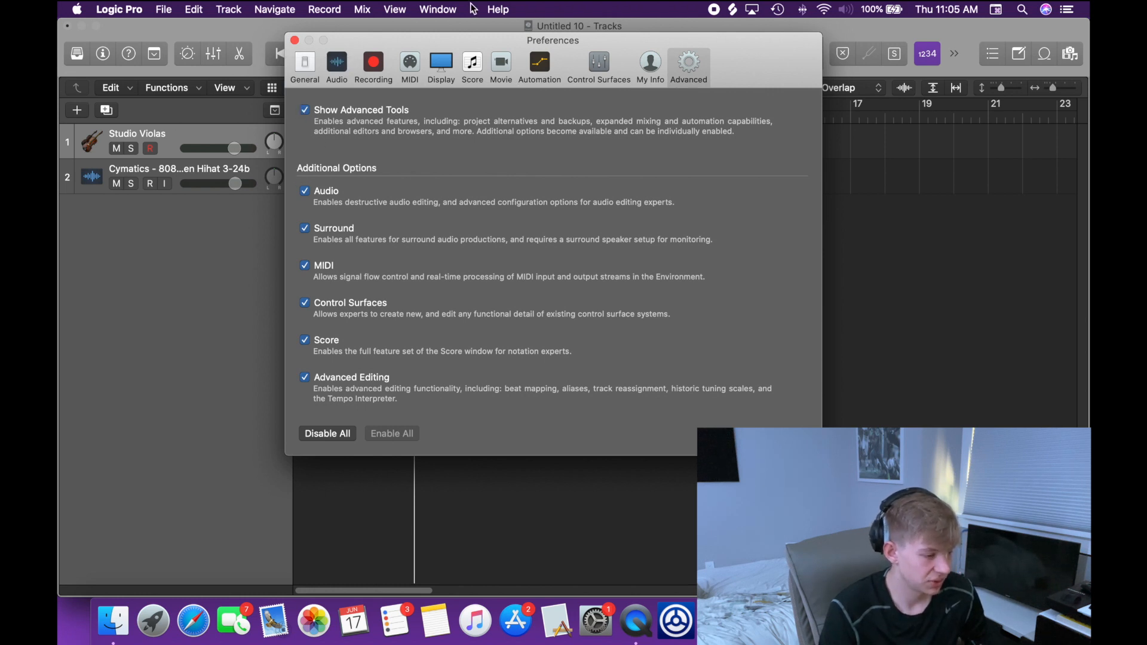
left_click(295, 40)
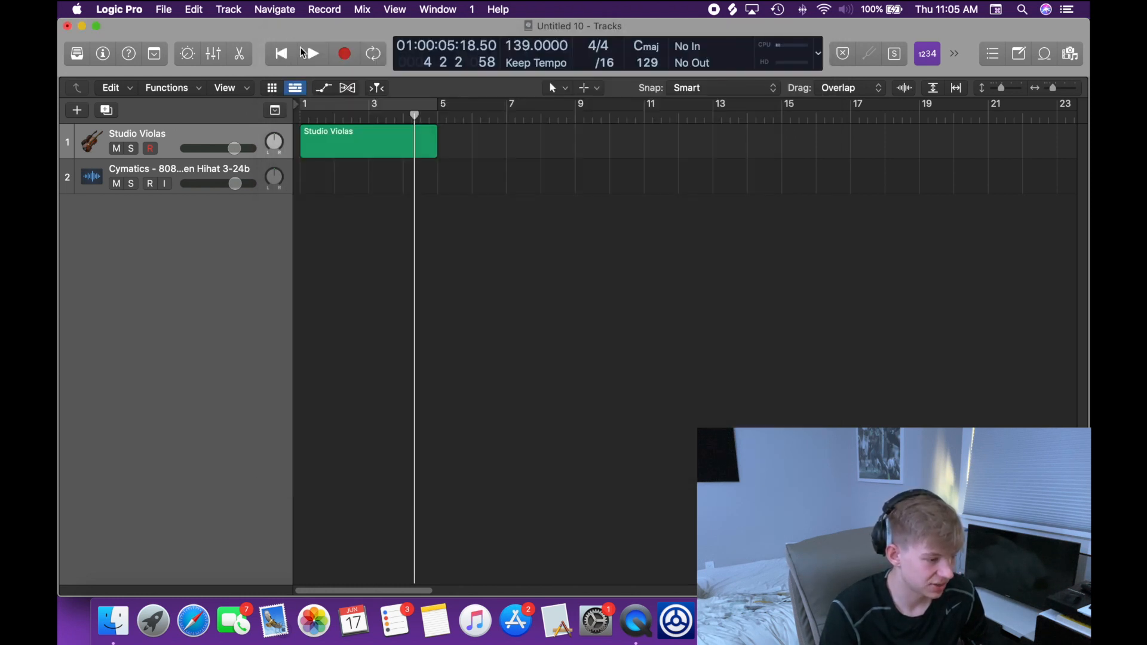
left_click(163, 10)
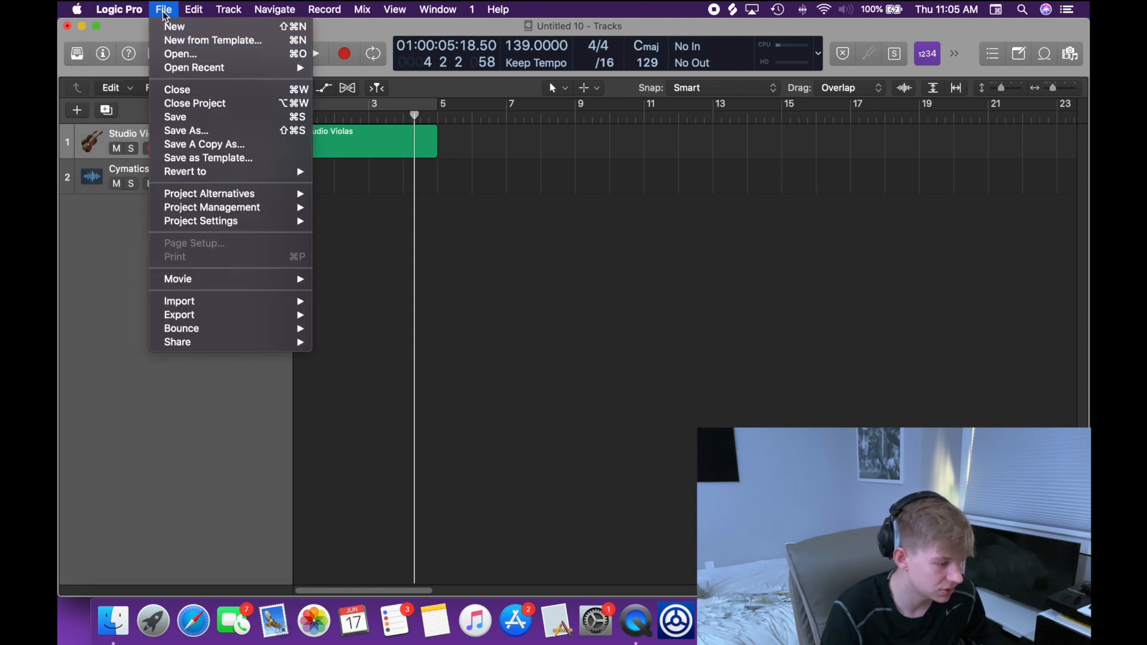
mouse_move(127, 9)
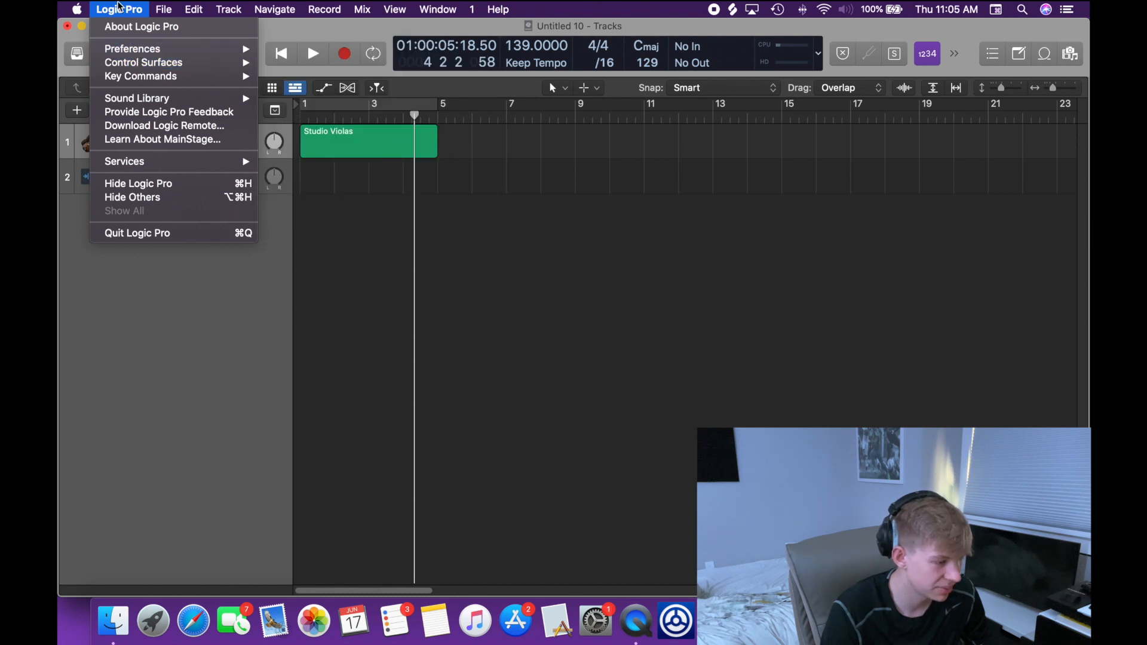
mouse_move(129, 48)
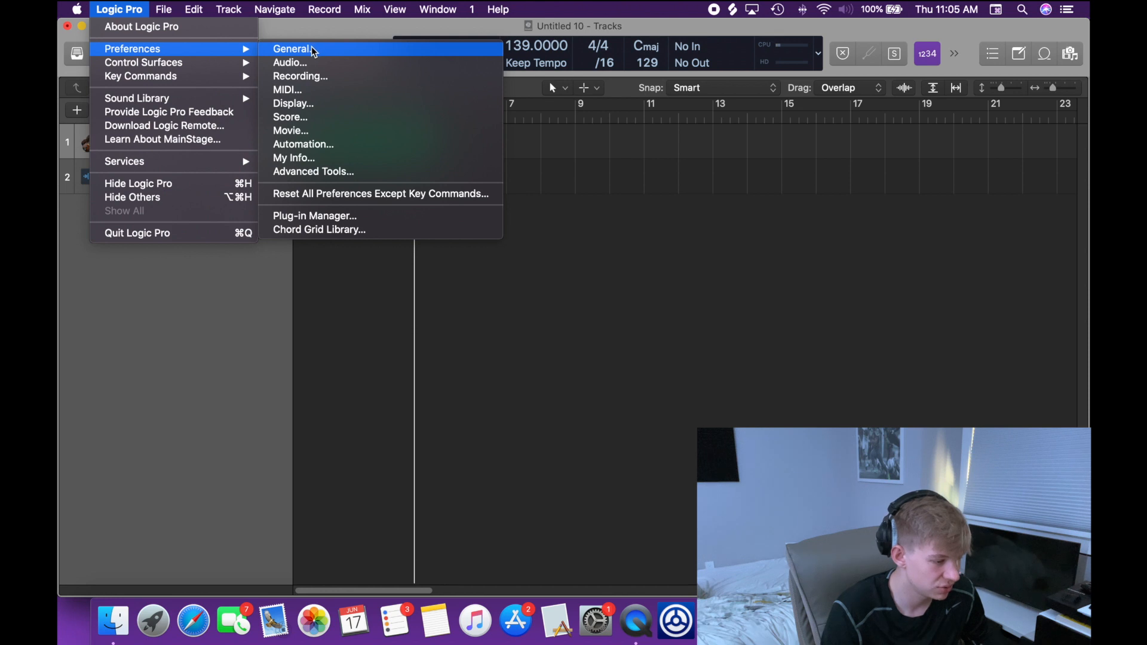
mouse_move(162, 9)
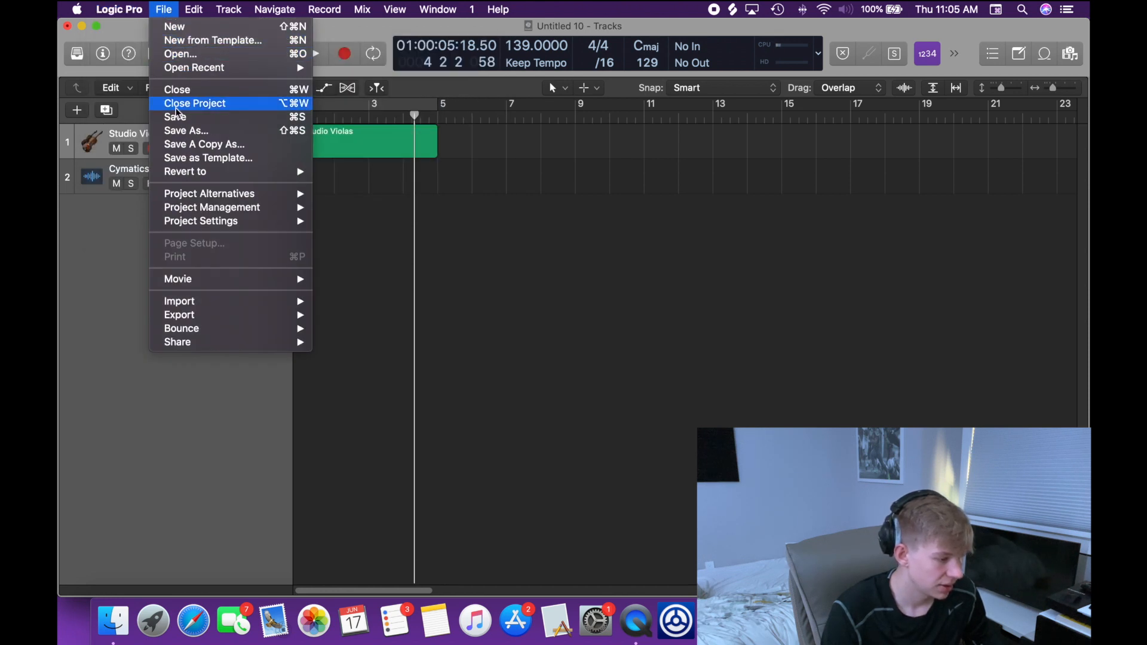
Step: Open the project settings and view the General, Synchronization, Metronome and MIDI pages
mouse_move(207, 223)
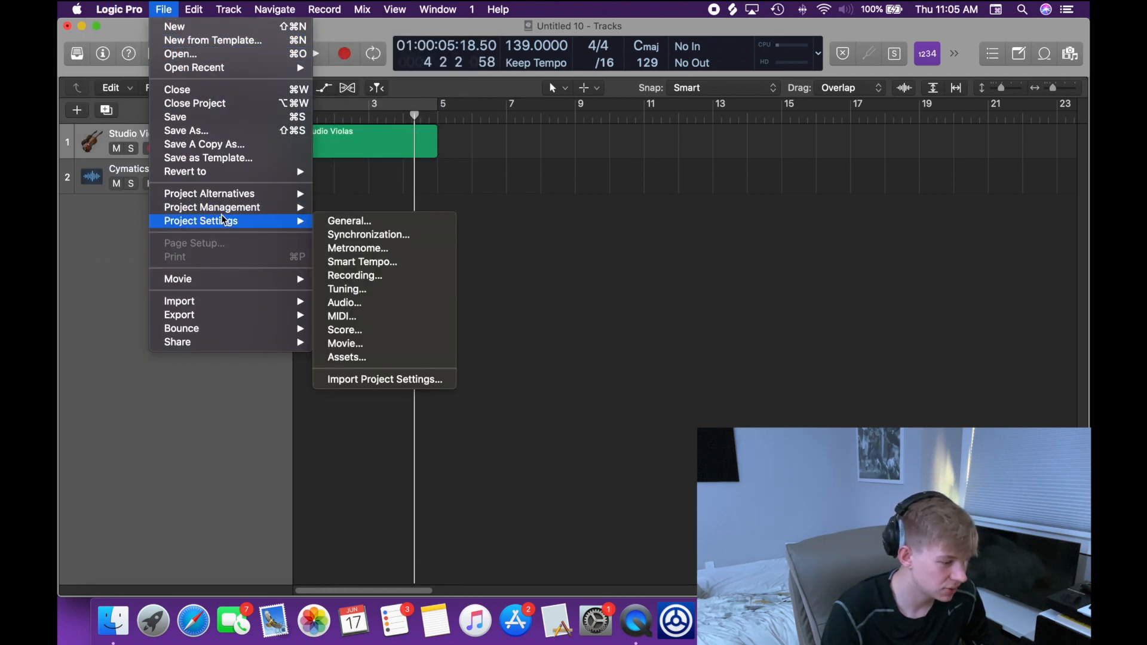
left_click(359, 226)
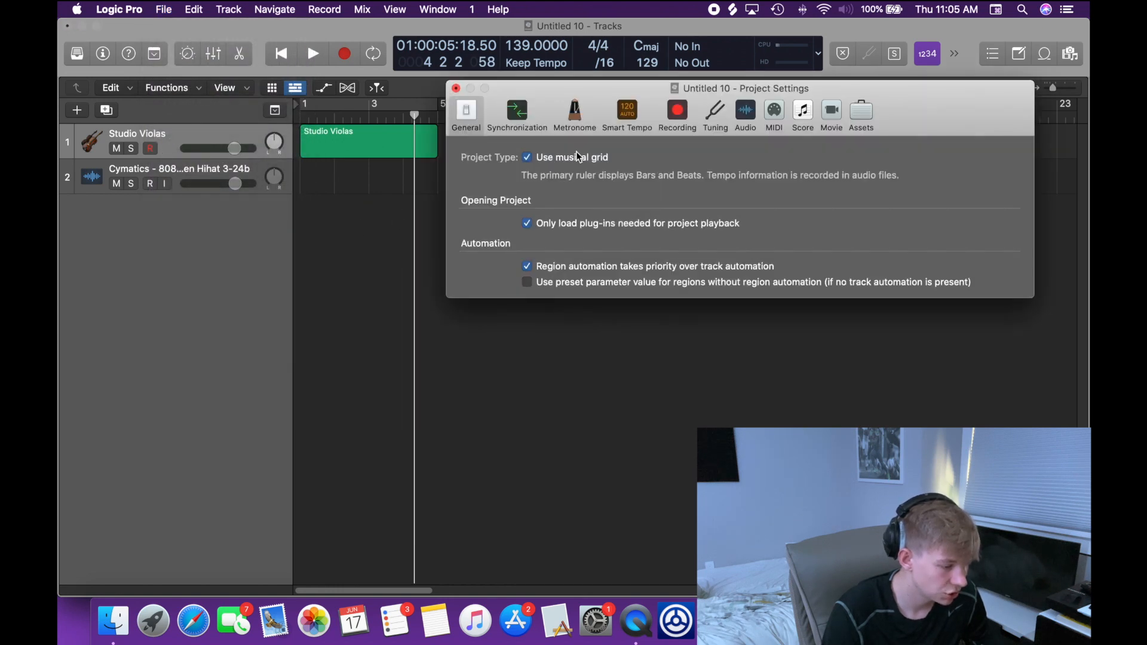
left_click(496, 114)
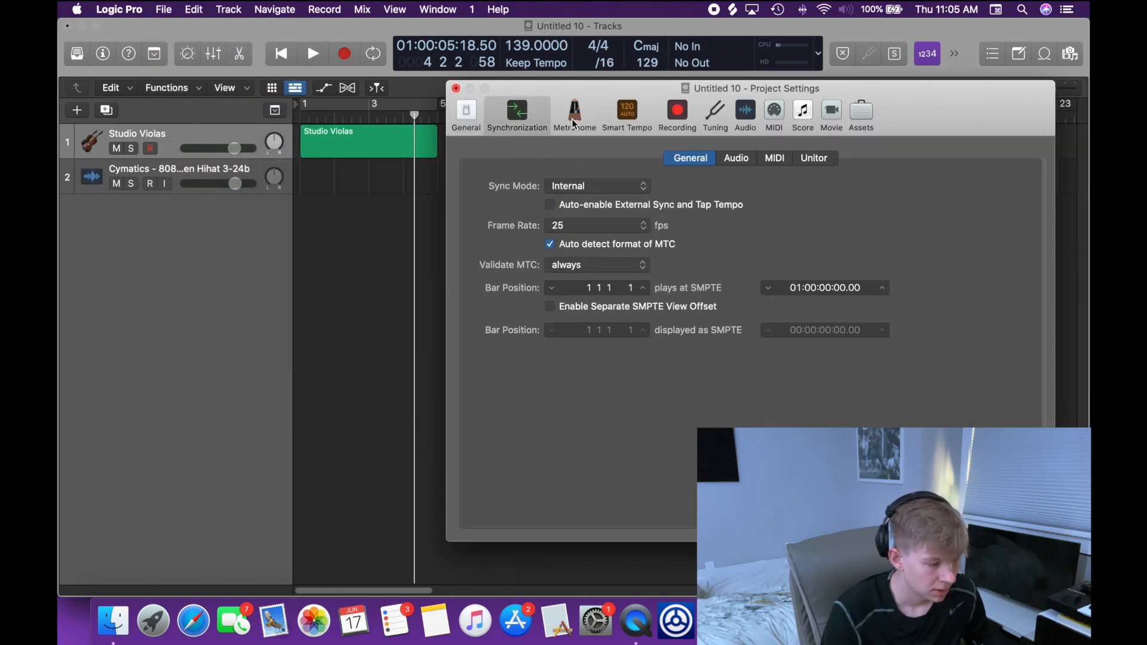
left_click(573, 124)
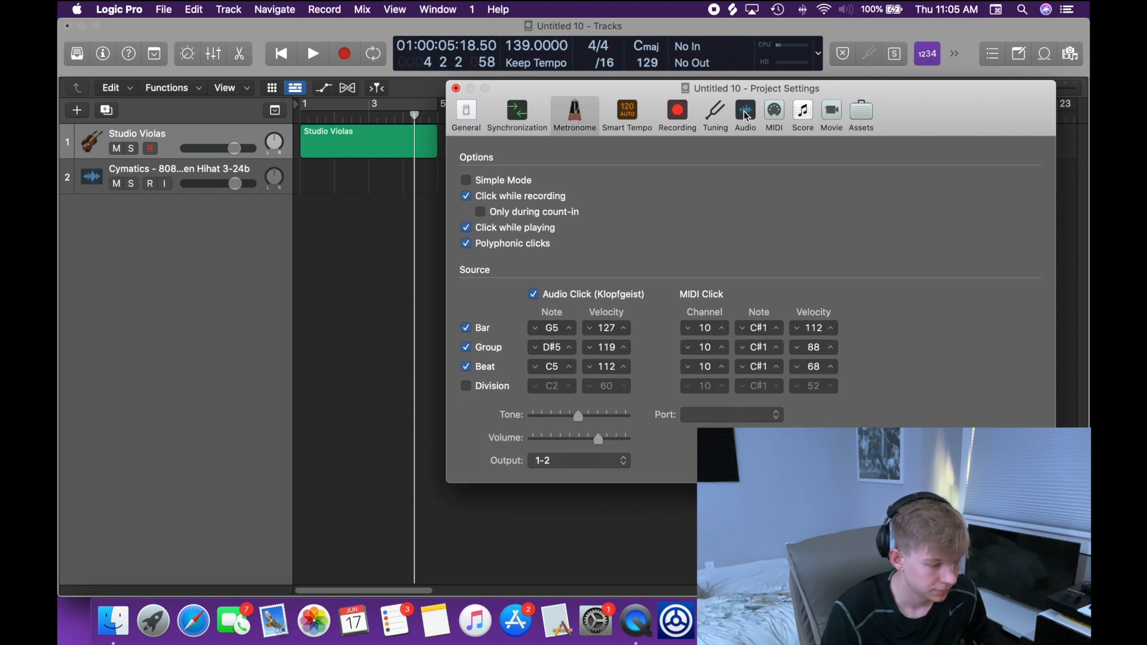
left_click(774, 114)
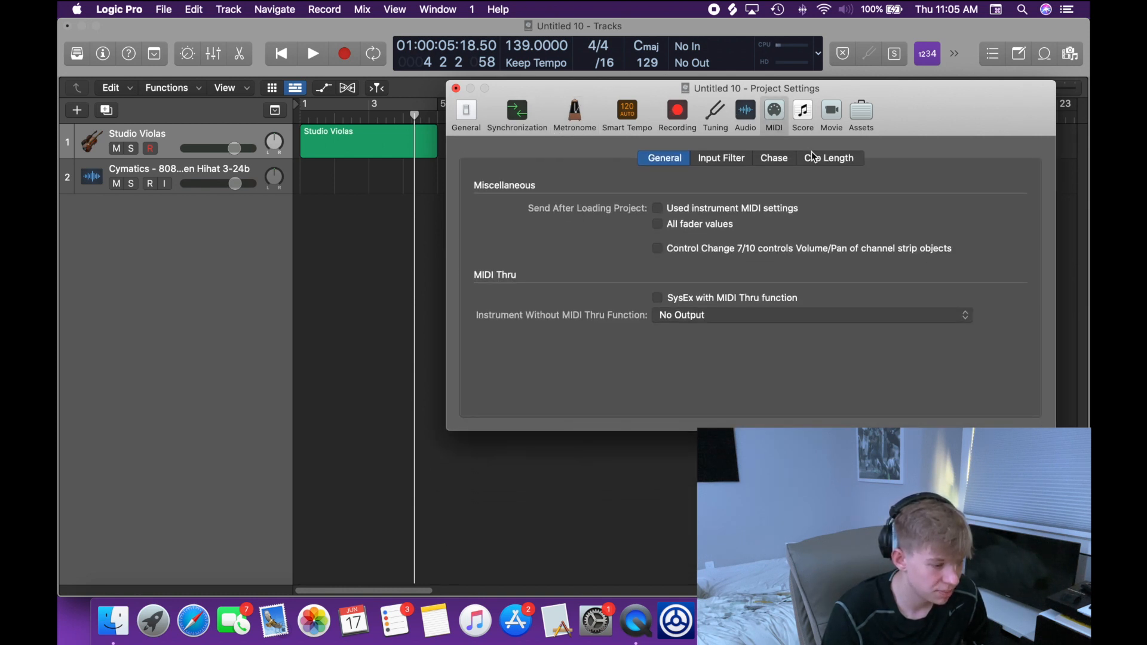
Step: Enable Notes in the project's MIDI Chase settings and close the project settings
left_click(814, 157)
left_click(787, 159)
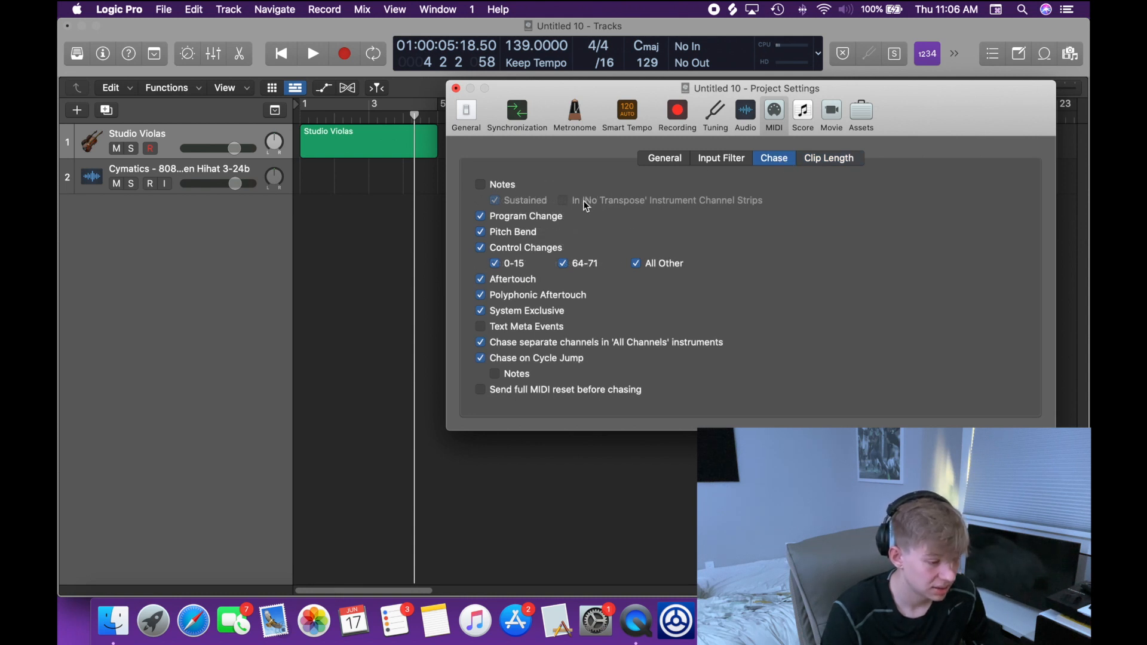
left_click(482, 185)
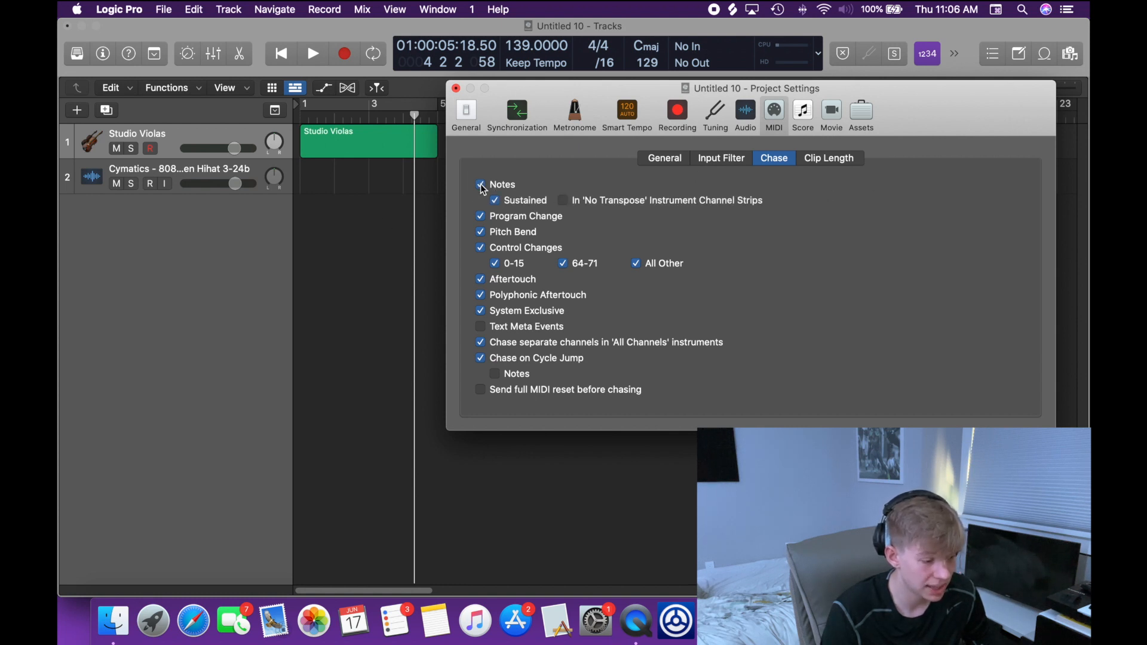
left_click(456, 89)
Step: Open the Studio Violas region in the Piano Roll and add notes on B1 and F2 at the start of bar 1
right_click(320, 179)
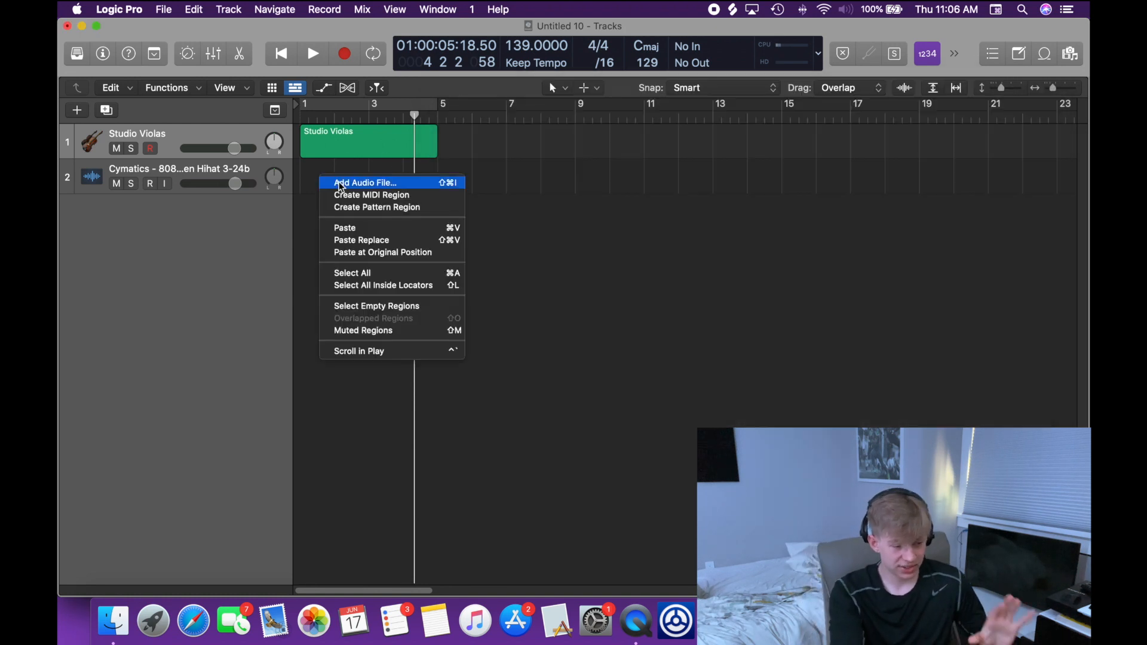
left_click(312, 191)
double_click(319, 146)
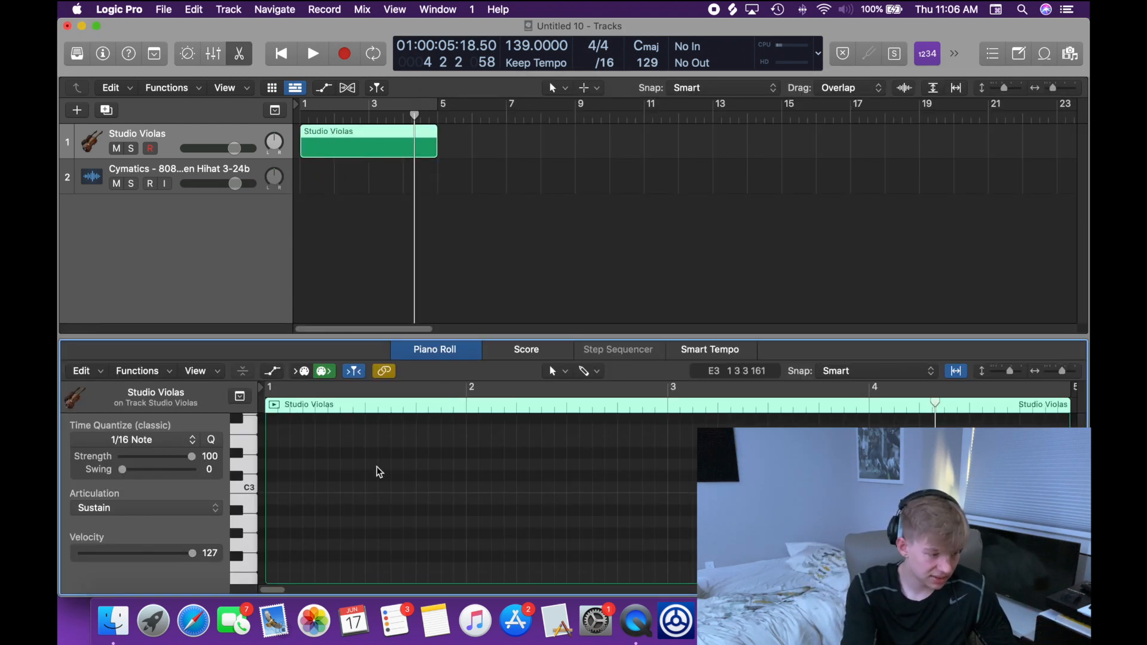
scroll(358, 472, "down", 3)
left_click(274, 498, "super")
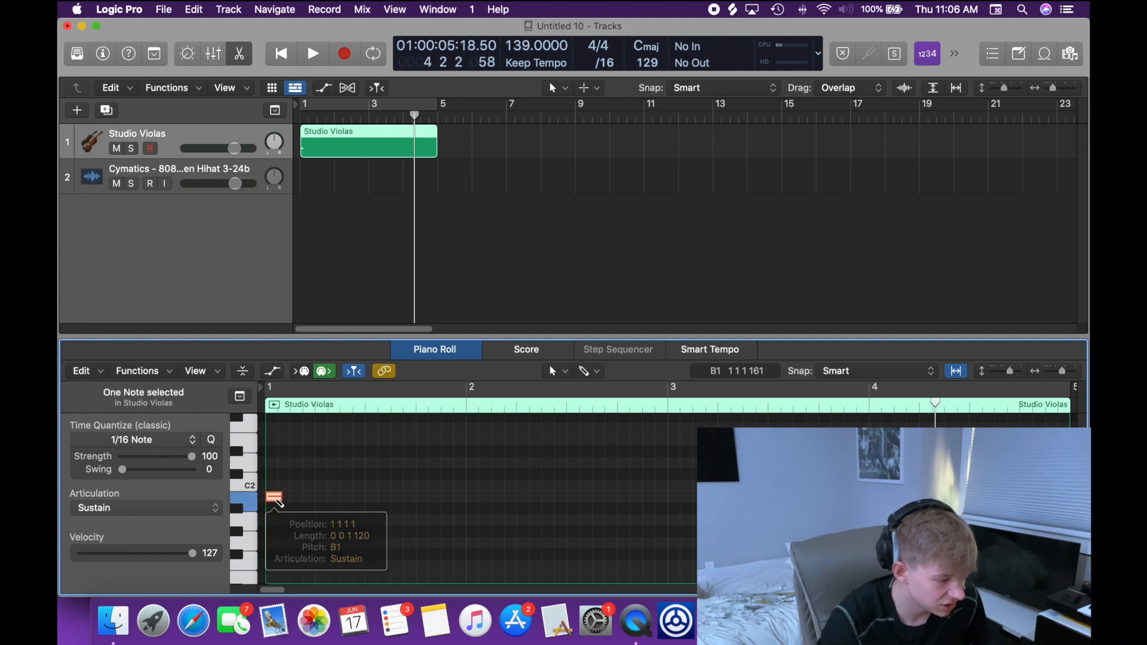
left_click(270, 460, "super")
left_click(270, 428, "super")
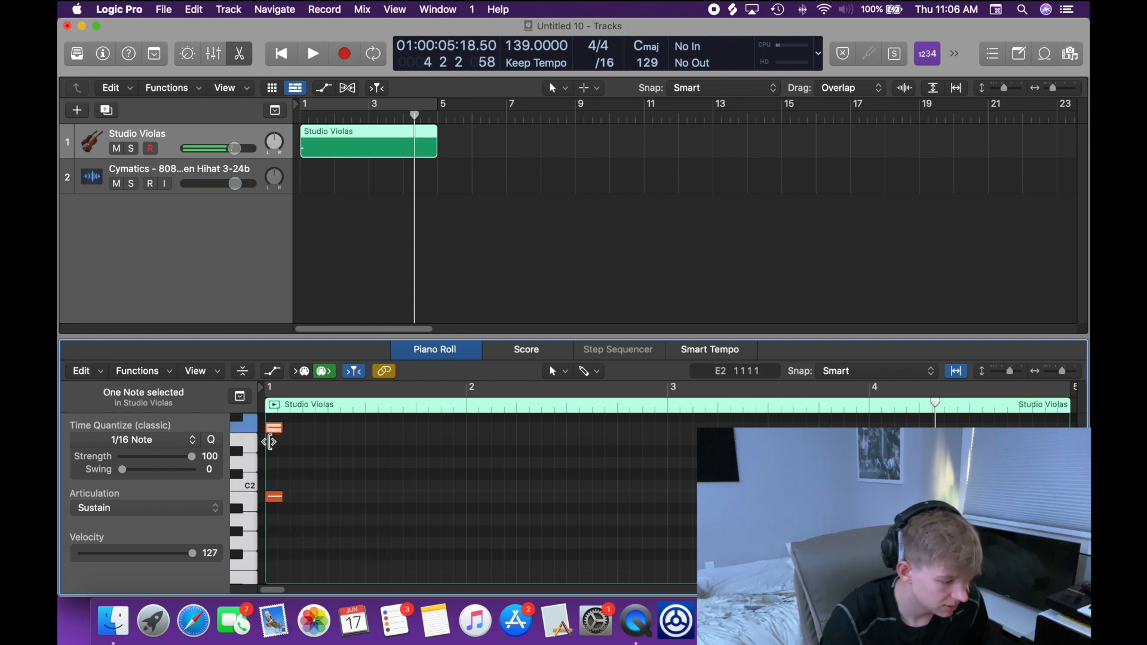
Step: Audition the two notes and lengthen both to about the second beat of bar 3
key("space")
key("space")
left_click_drag(314, 532, 734, 478)
Step: Play the lengthened Studio Violas notes with cycling over bars 1 to 5, and stop playback
left_click(415, 112)
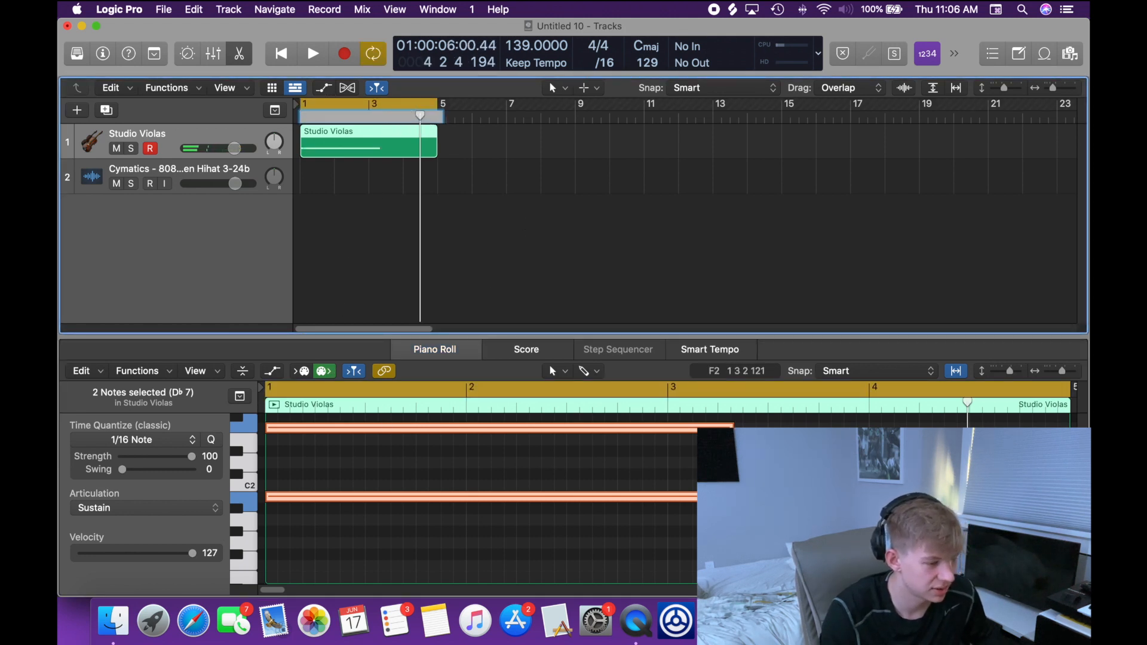
scroll(389, 435, "up", 5)
left_click(466, 487)
key("space")
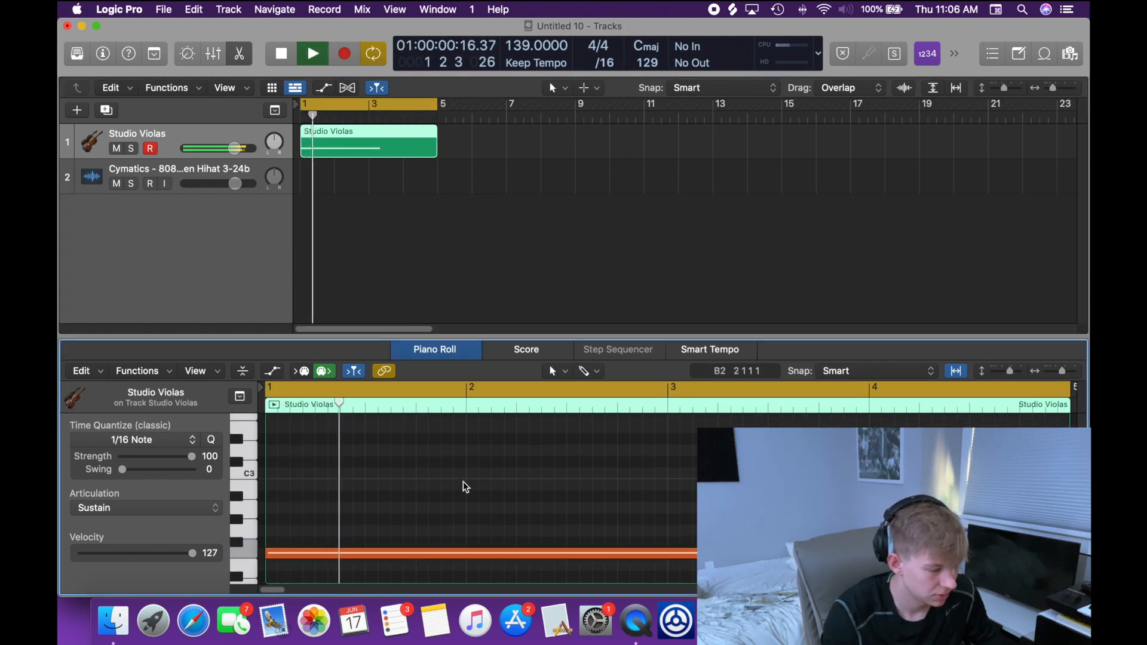
key("space")
Step: Turn off the cycle area and switch the metronome click on
left_click(379, 107)
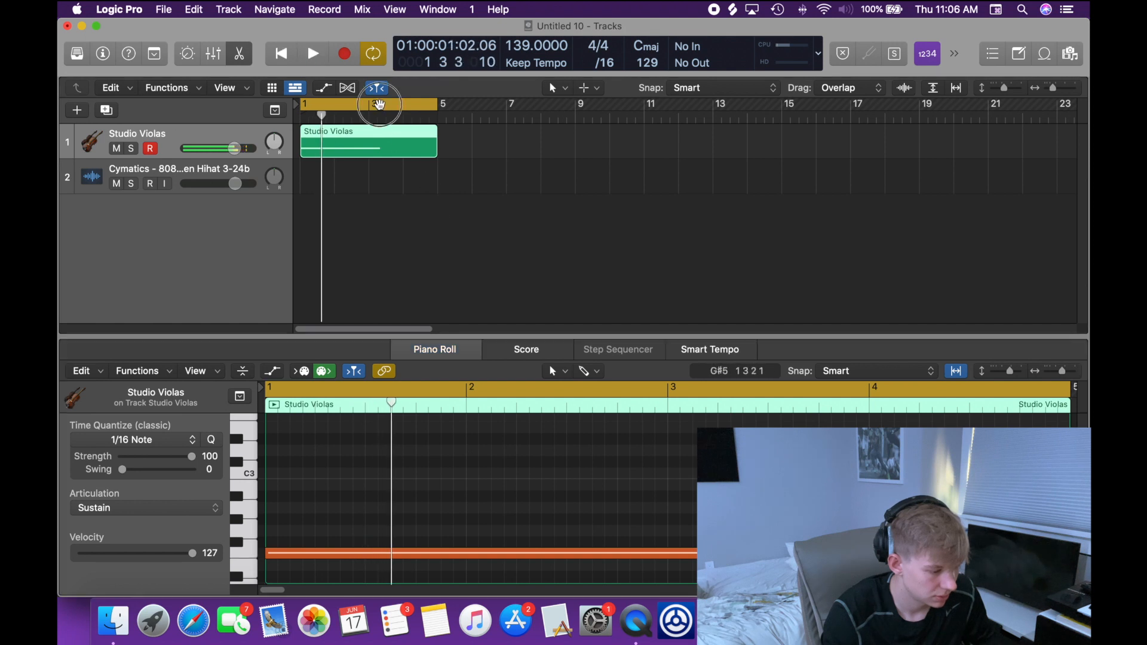
left_click(954, 55)
left_click(957, 58)
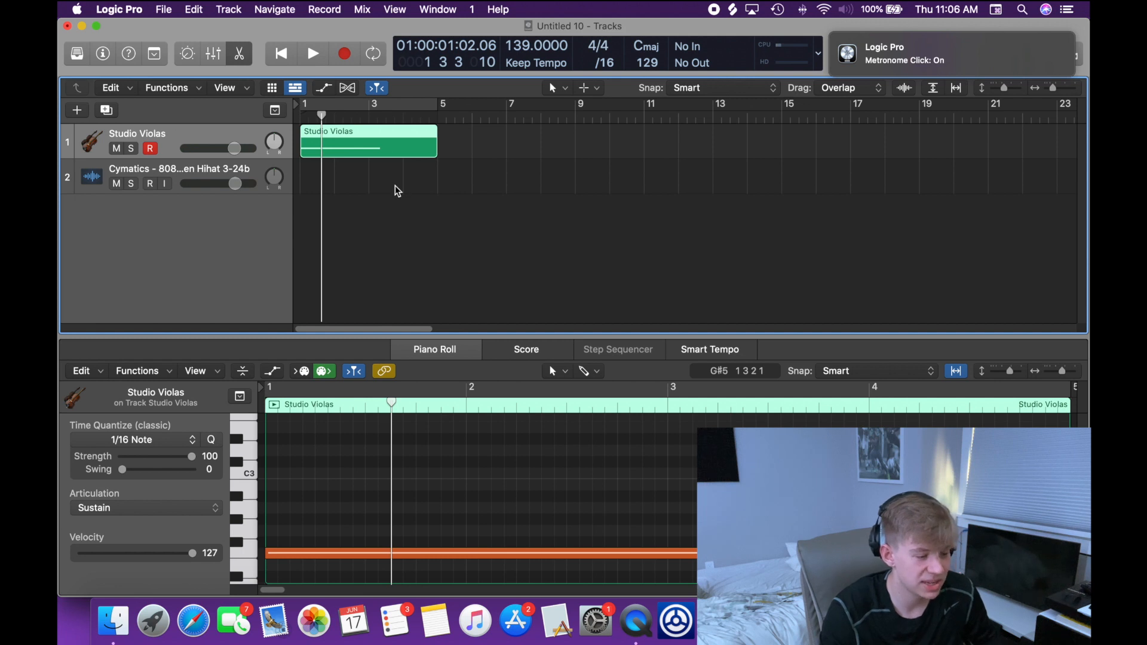
Step: Start and stop playback from positions in the middle of the sustained notes to hear how note chasing behaves
scroll(441, 431, "down", 3)
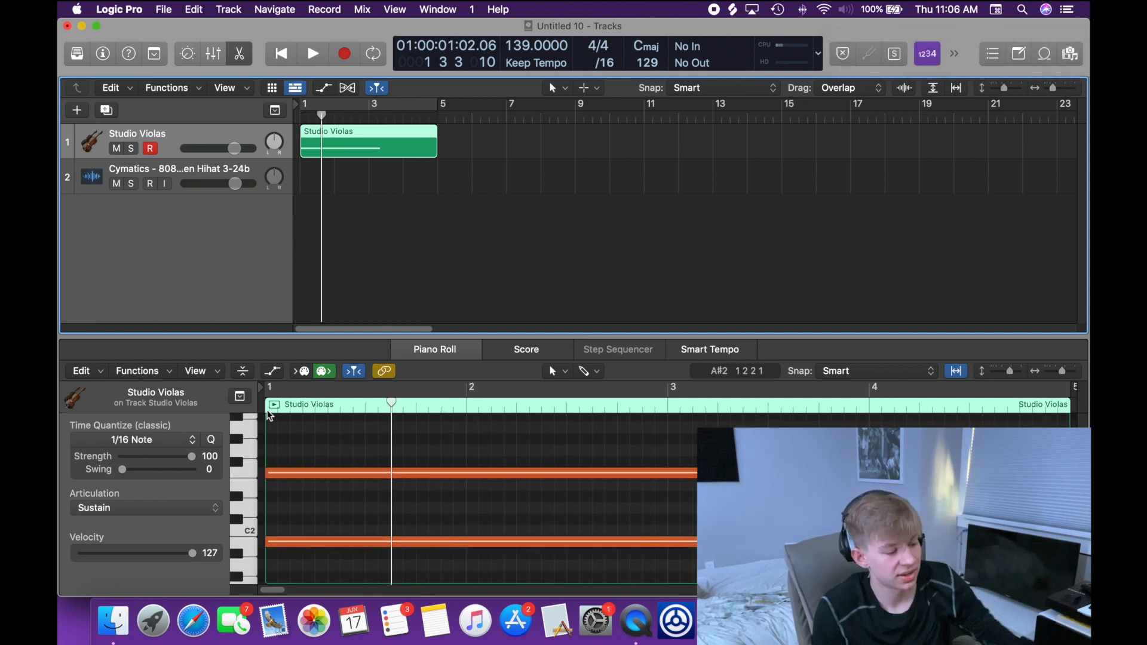
key("space")
key("space")
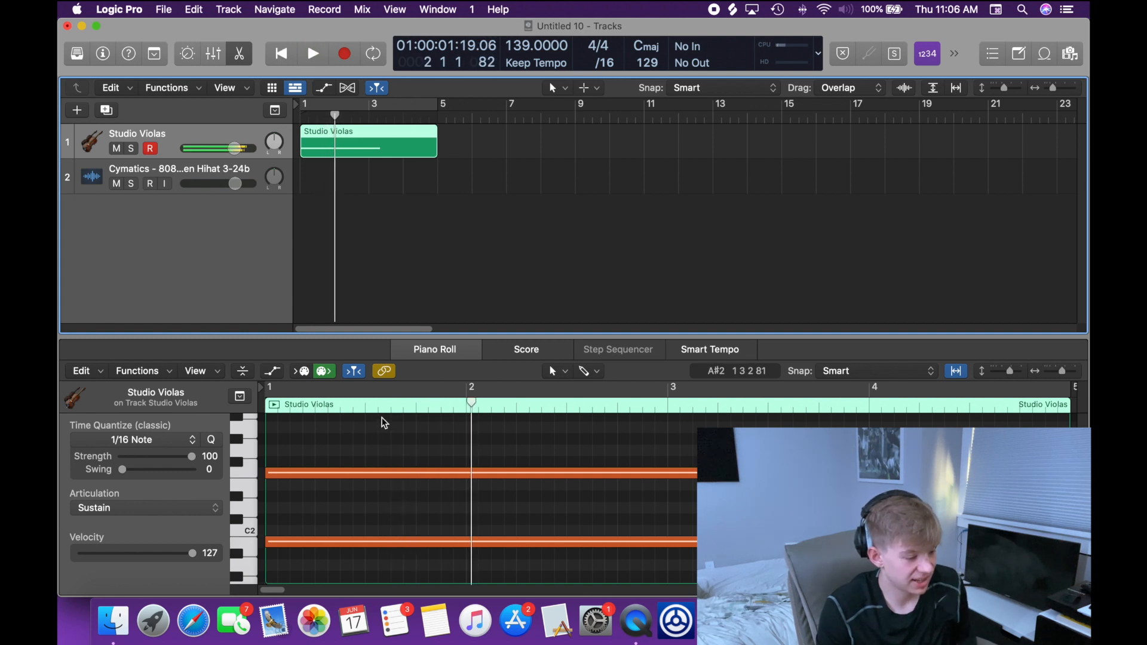
key("space")
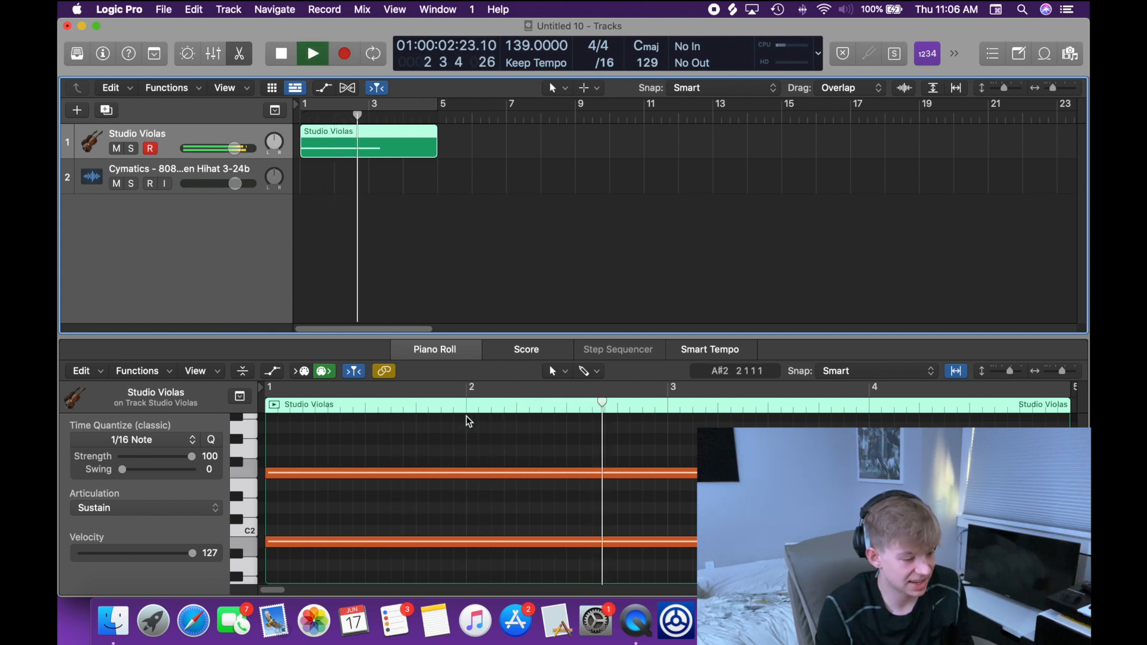
key("space")
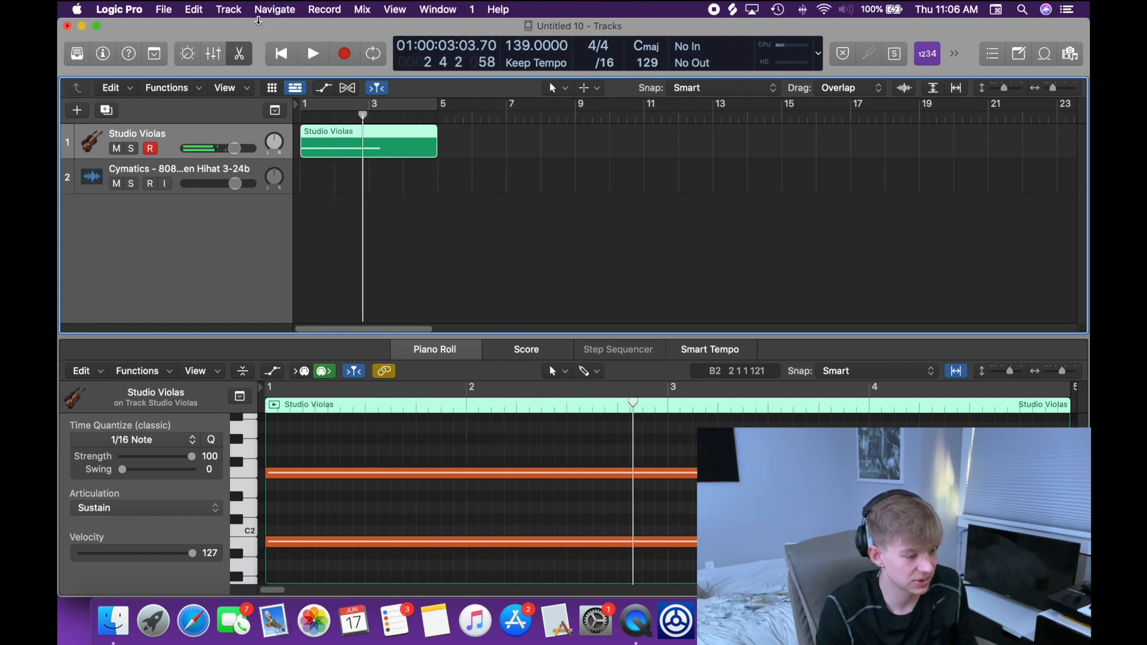
Step: Reopen the project's MIDI Chase settings and turn off Notes
left_click(167, 9)
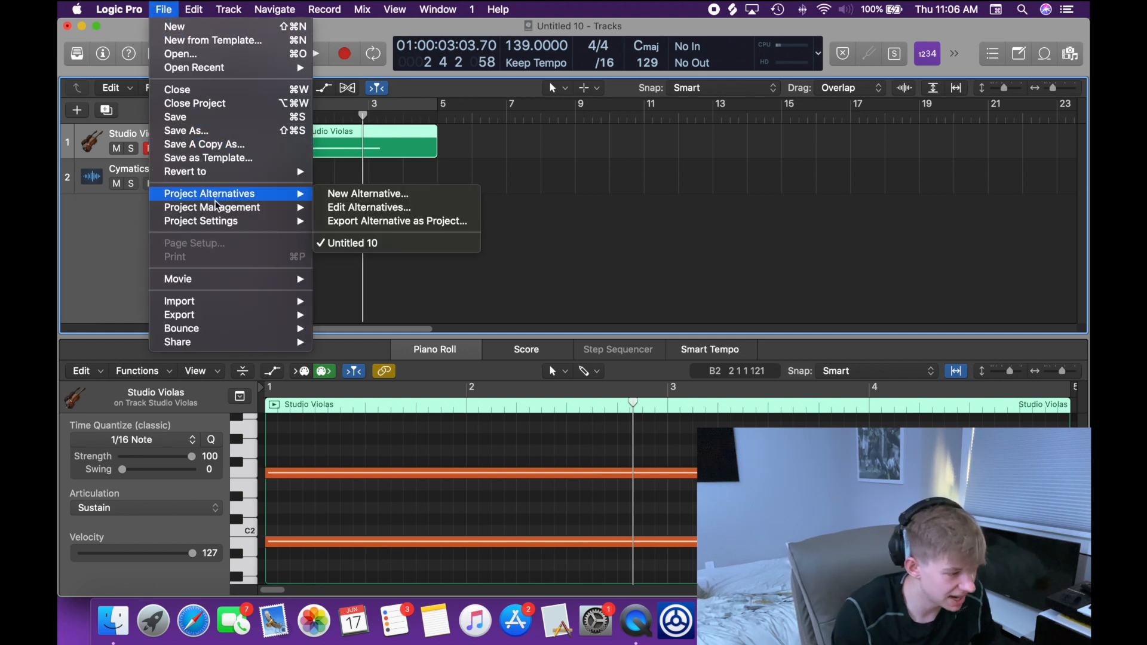
mouse_move(233, 222)
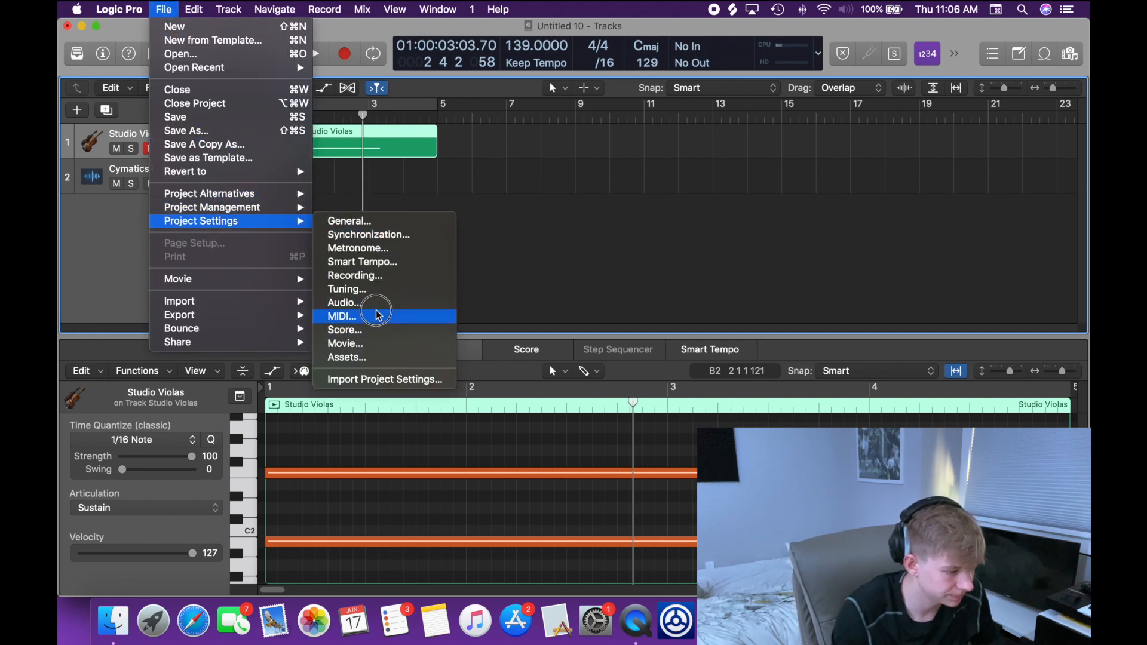
left_click(381, 316)
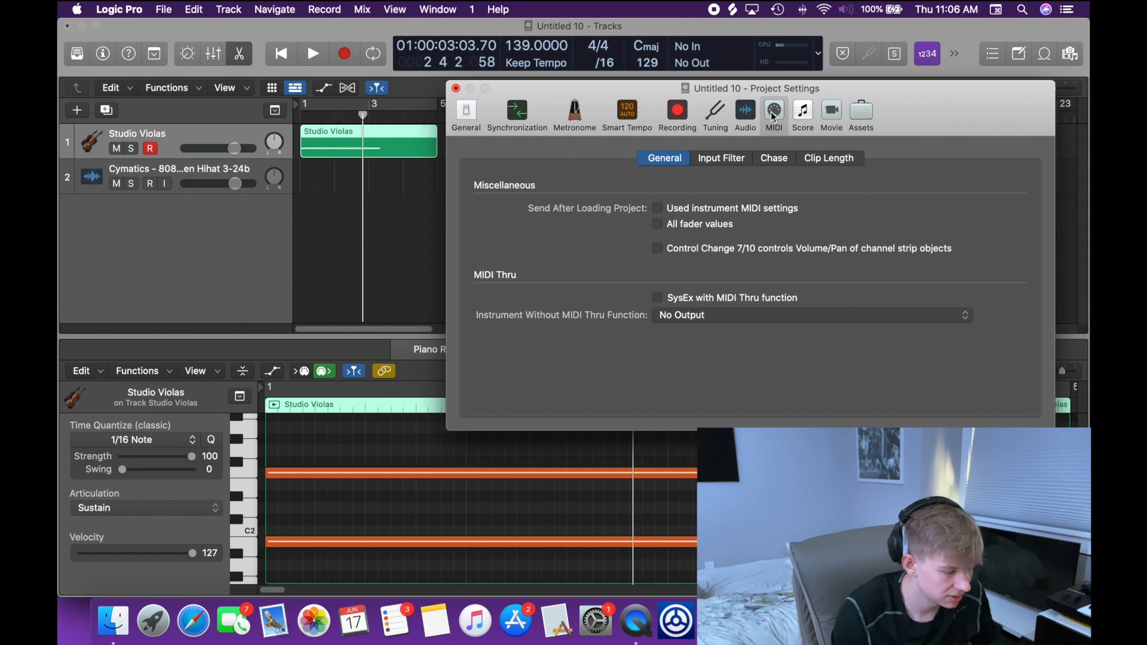
left_click(773, 158)
left_click(485, 187)
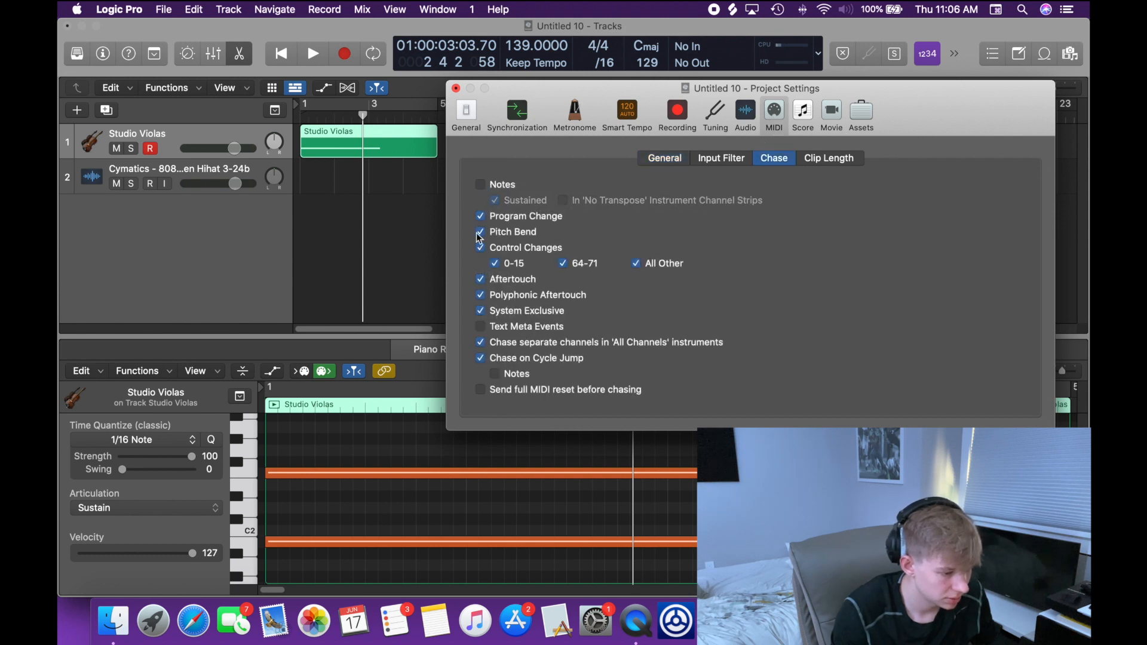
Step: Play the region from inside the sustained notes and again from the project start to compare playback with note chasing off
key("space")
left_click(404, 413)
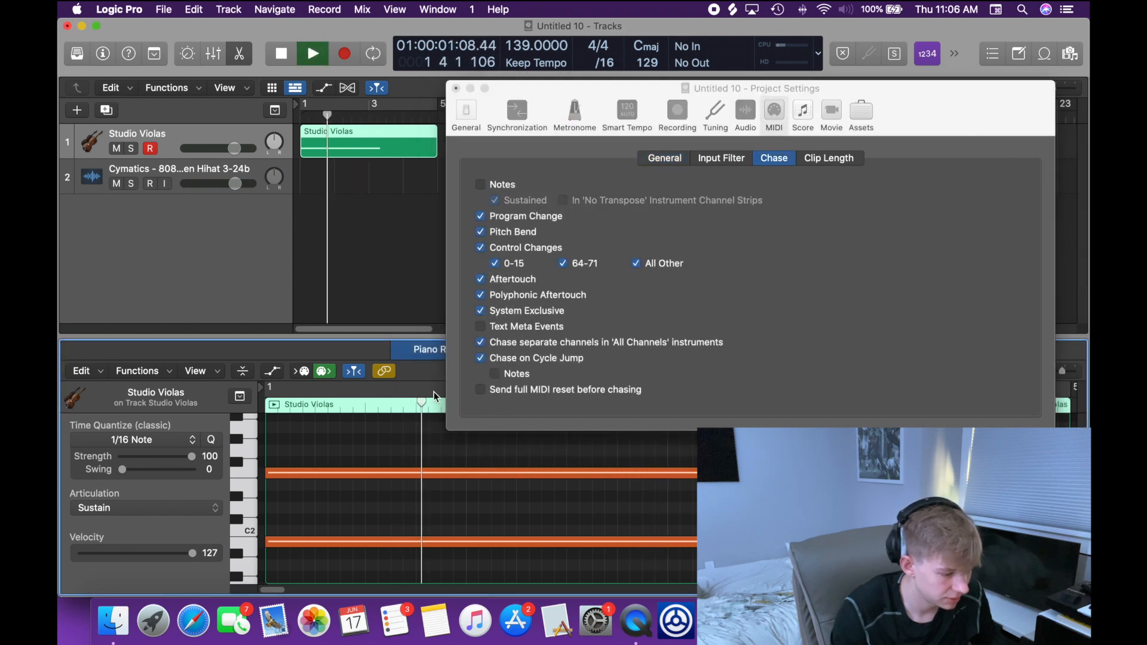
key("Return")
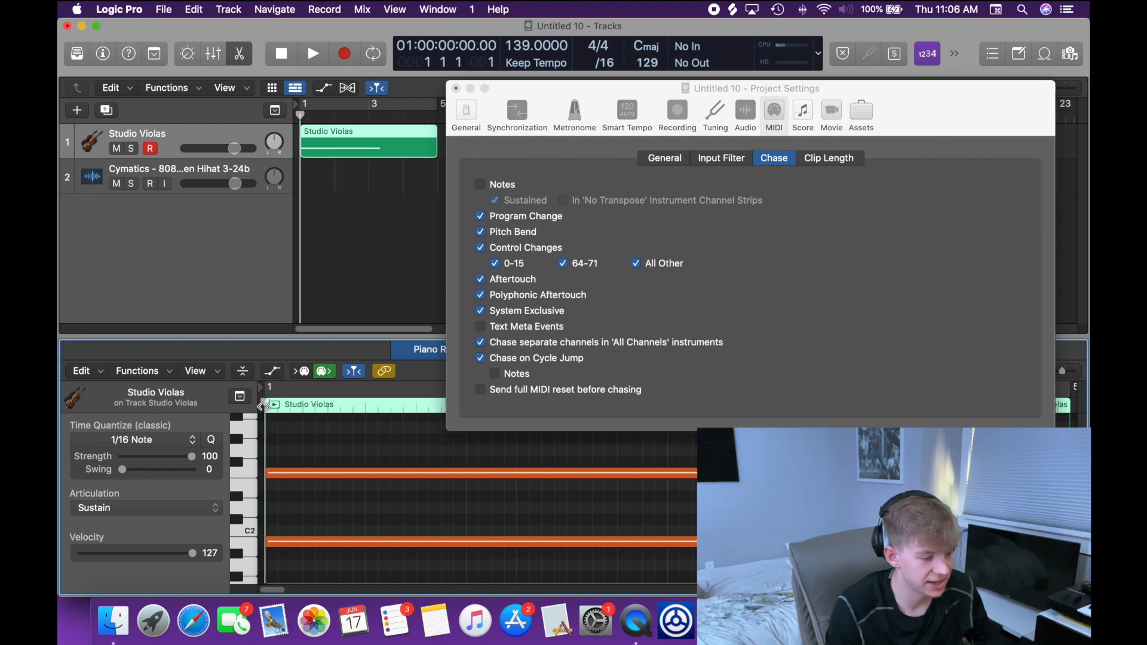
key("space")
key("space")
Step: Re-enable Notes in the MIDI Chase settings, play from the middle of the notes, and close the project settings
left_click(475, 186)
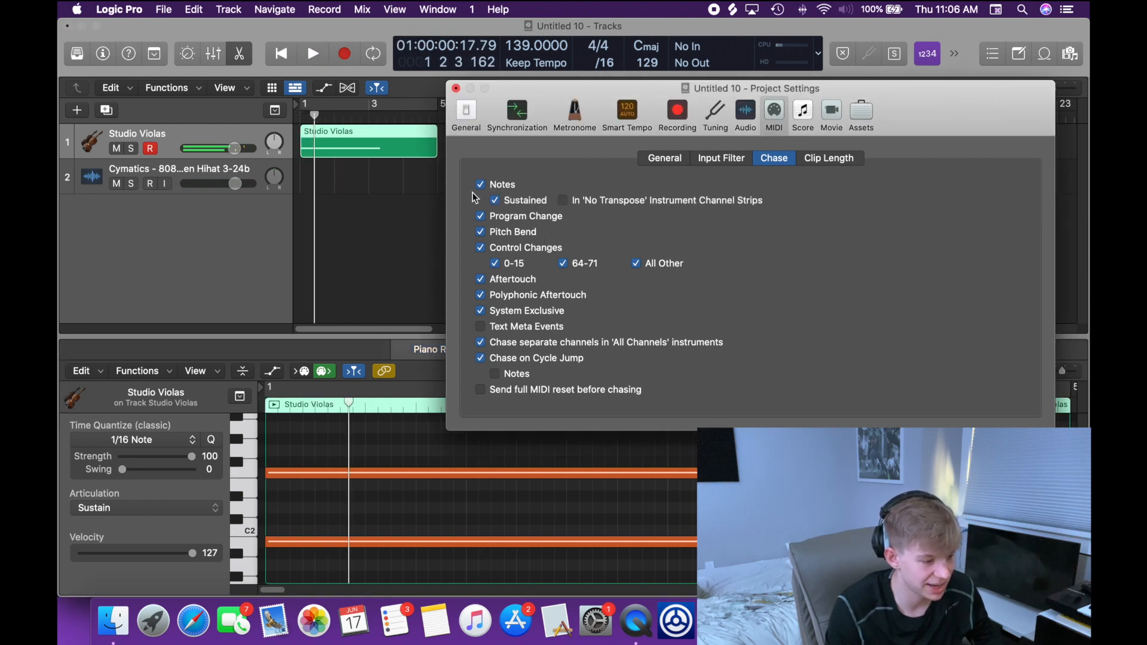
key("space")
key("space")
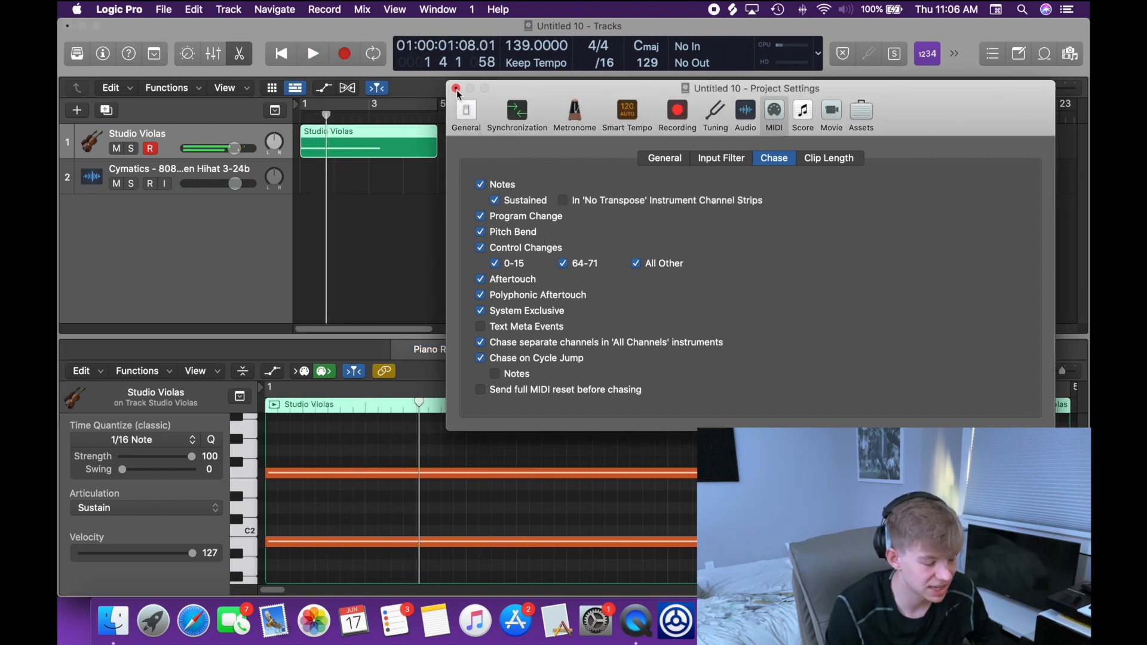
left_click(456, 90)
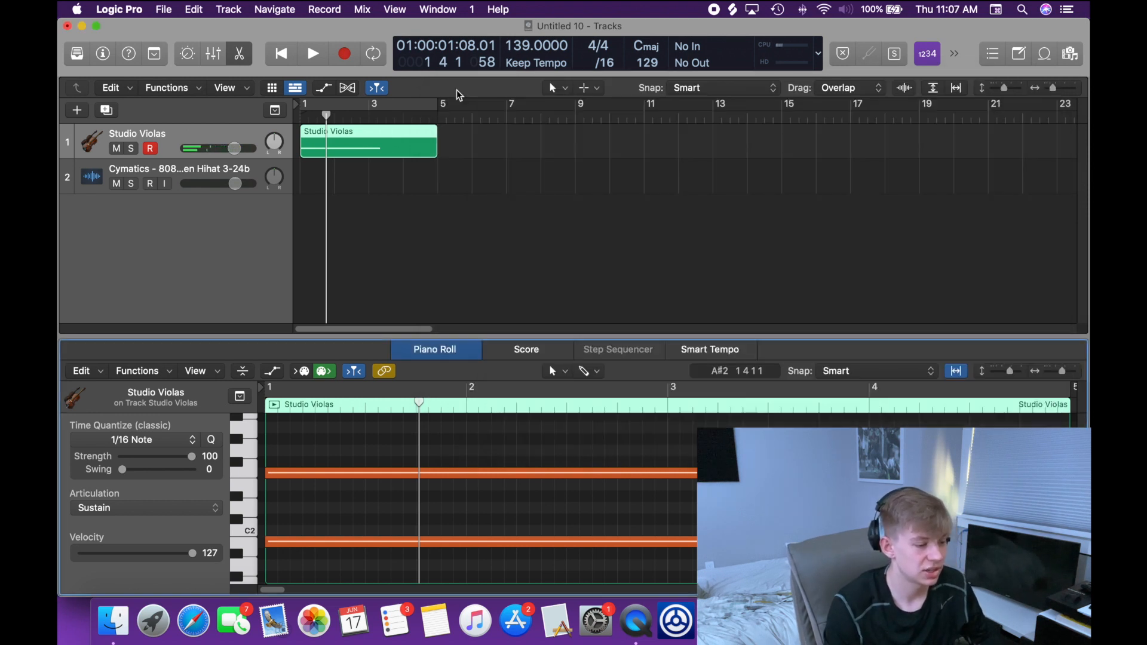